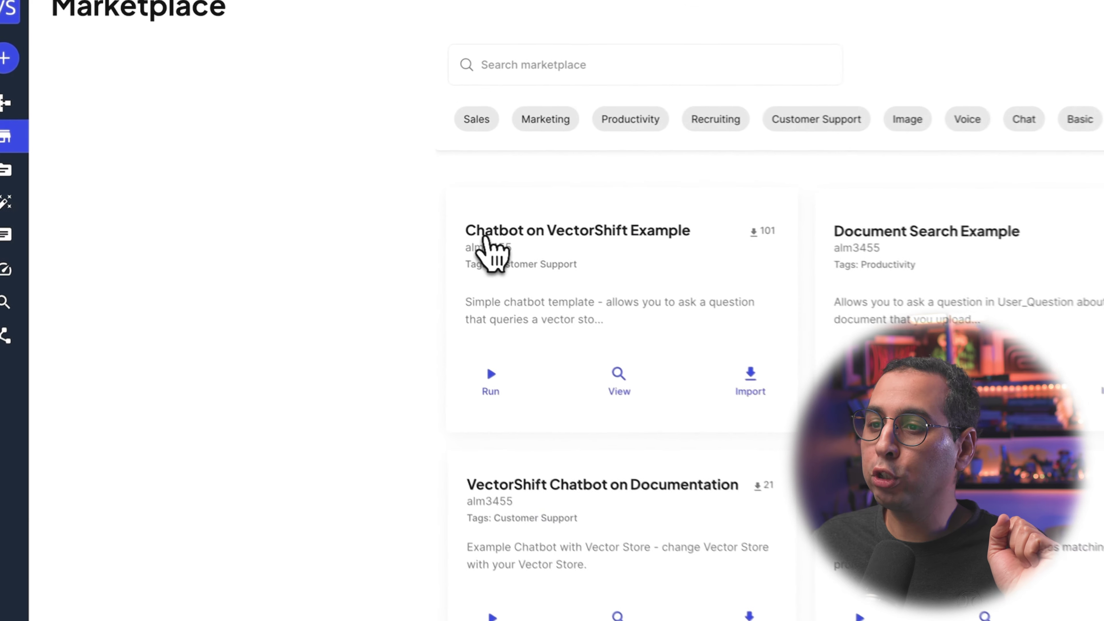
Step: View the pipeline of the Chatbot on VectorShift Example template, and return to the marketplace
click(635, 387)
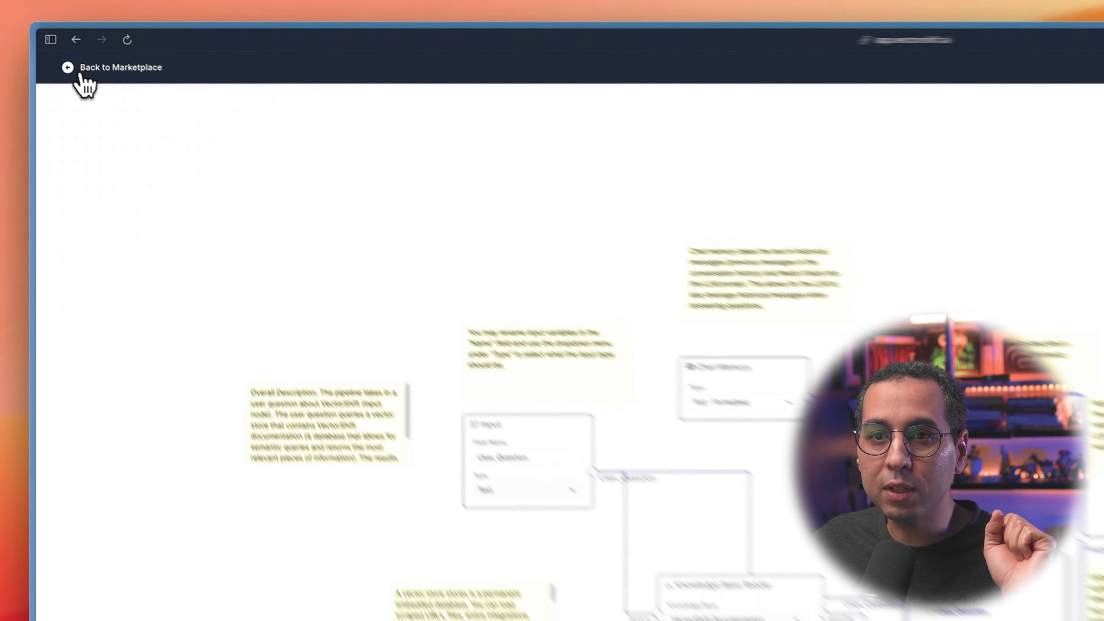
click(81, 74)
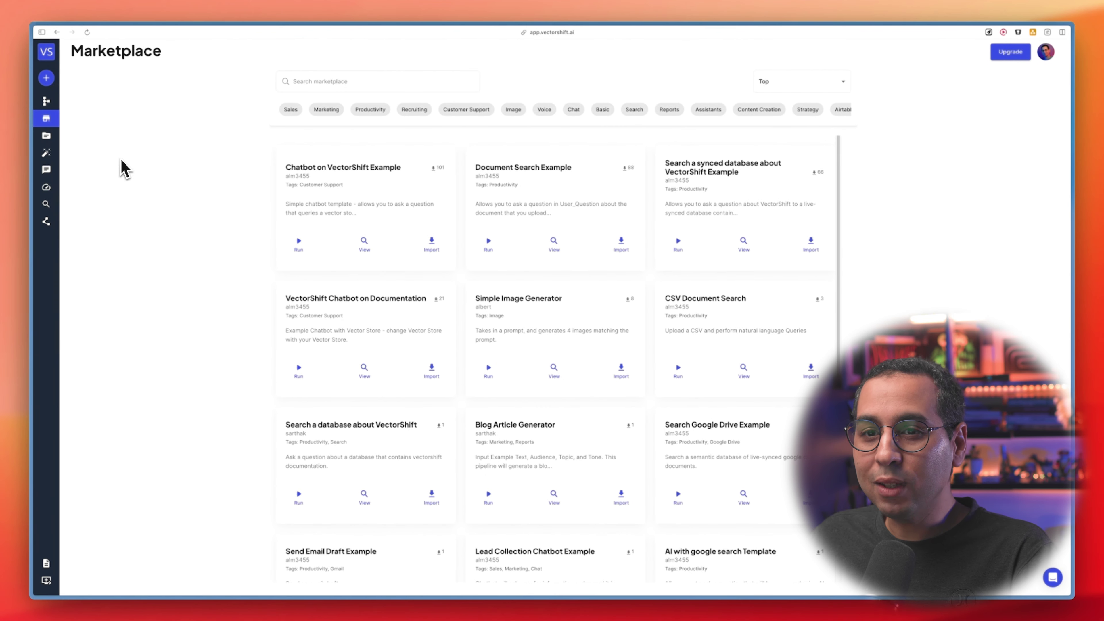
Step: Review the new knowledge base form in Storage, including its advanced settings, and close it without creating anything
mouse_move(59, 152)
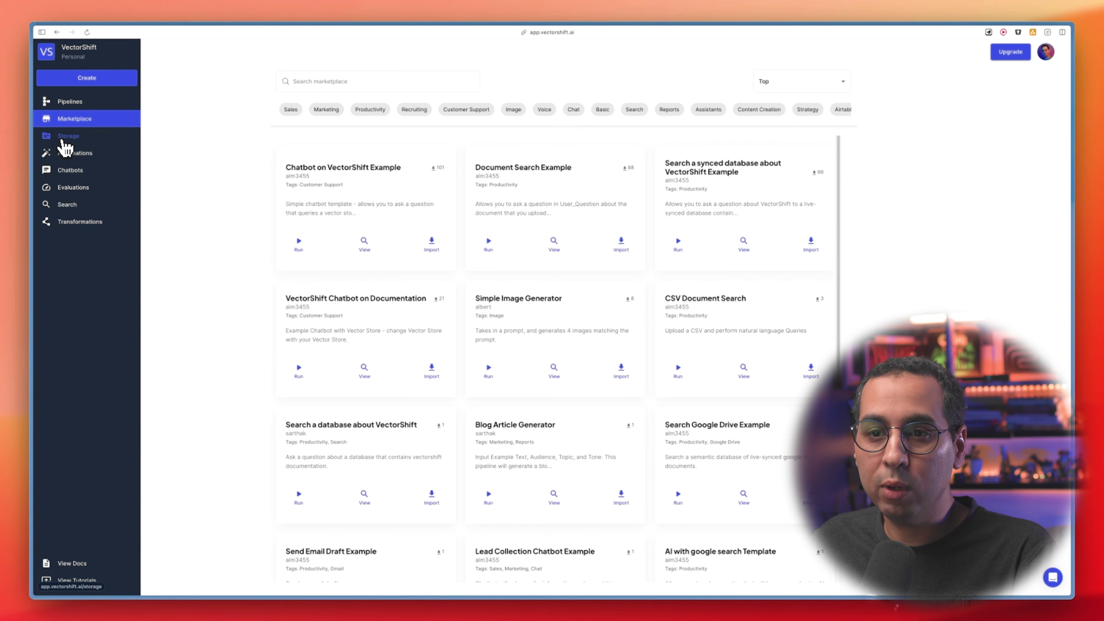
click(64, 138)
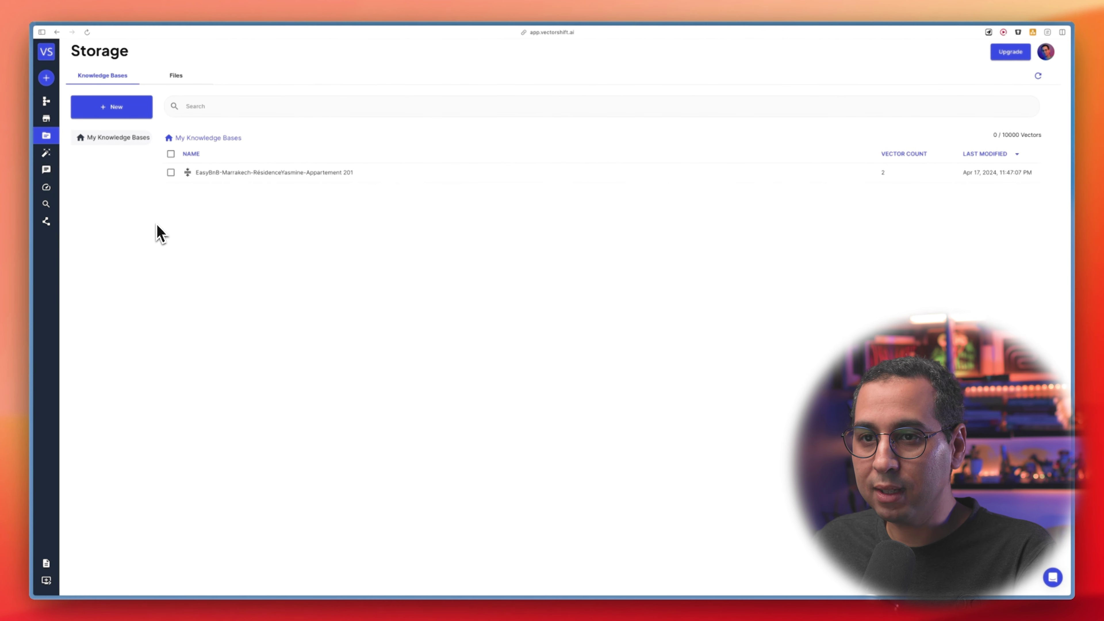
click(113, 111)
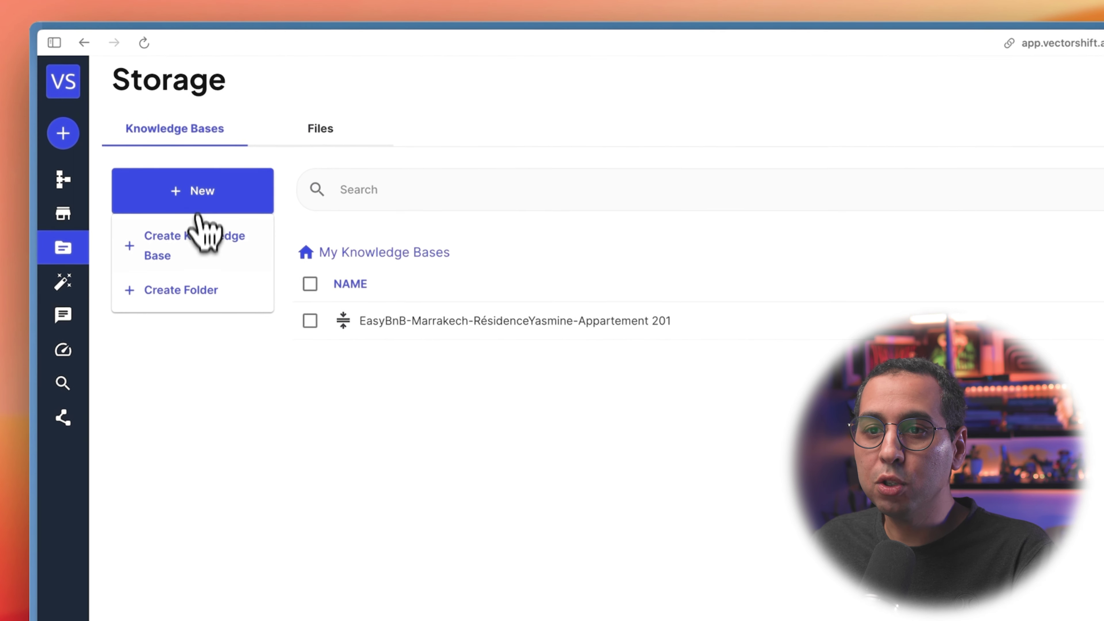
click(198, 248)
click(1002, 573)
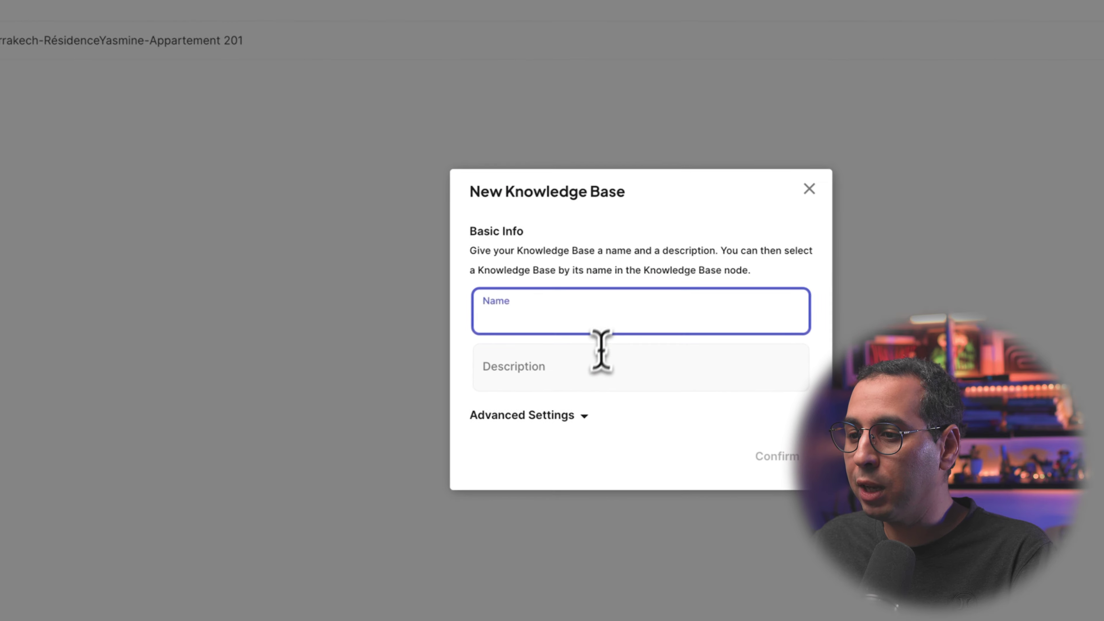
click(601, 353)
click(574, 415)
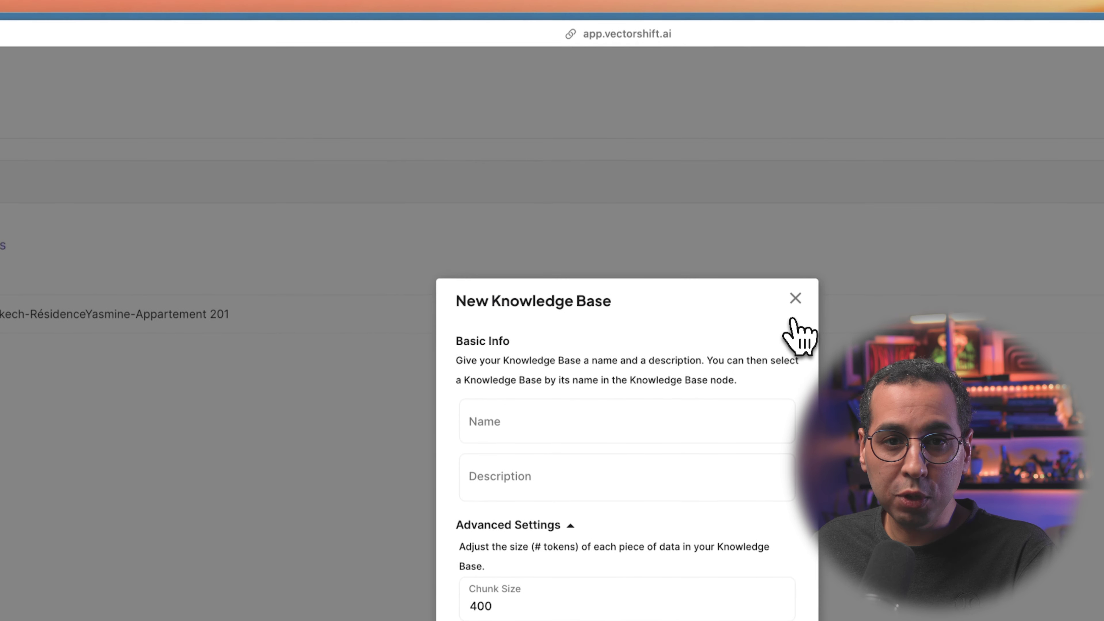
click(795, 299)
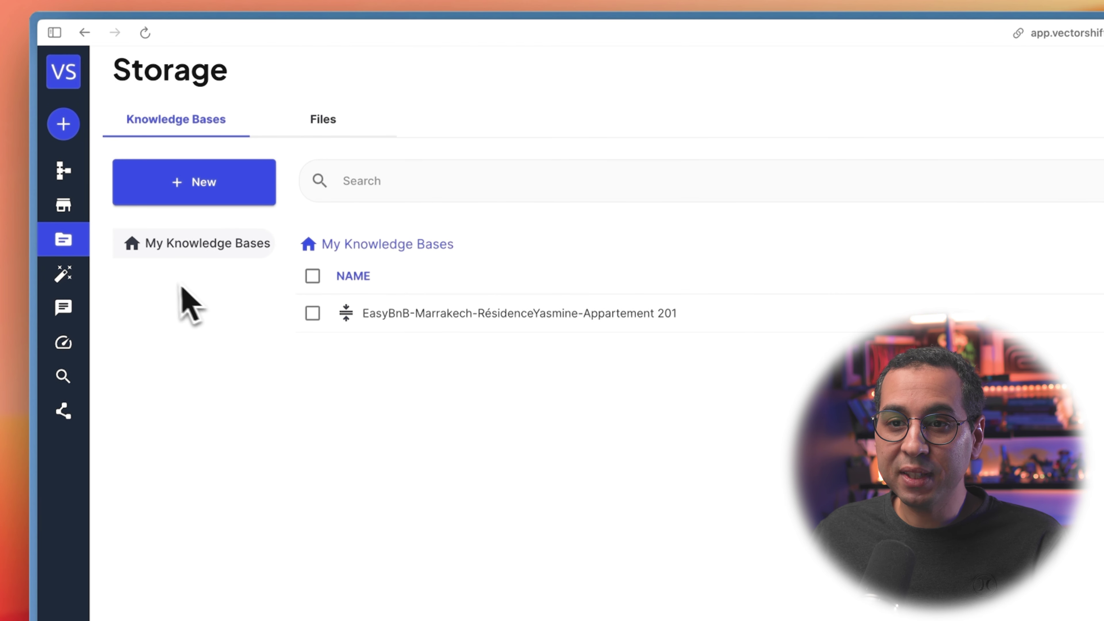
Step: Look at the Airtable automation setup among the available automation apps, and close it without connecting an account
click(87, 281)
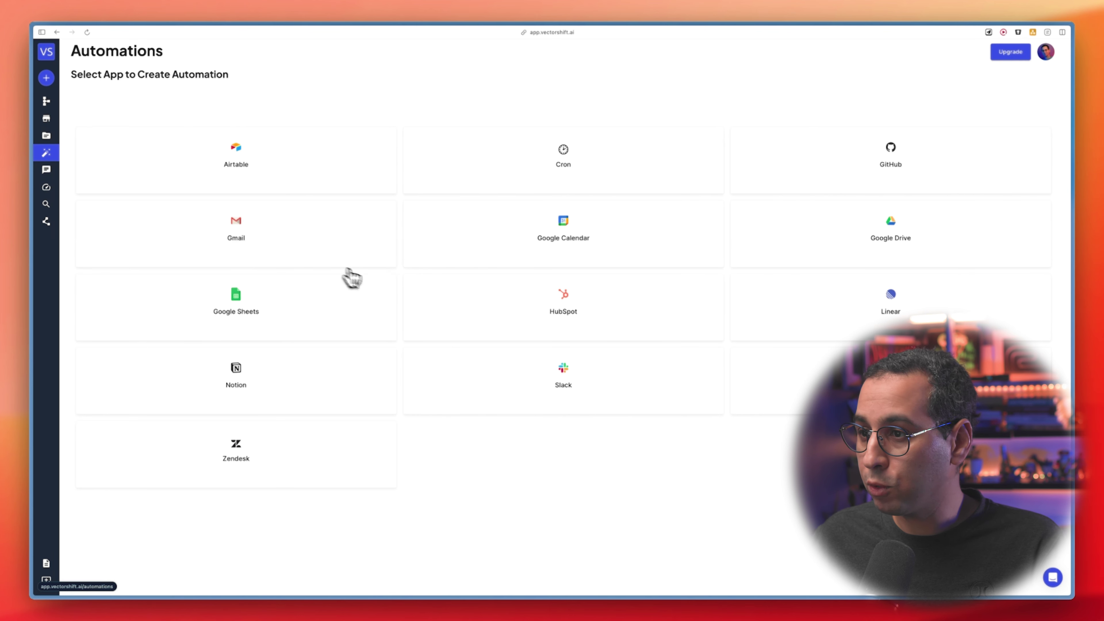
click(335, 181)
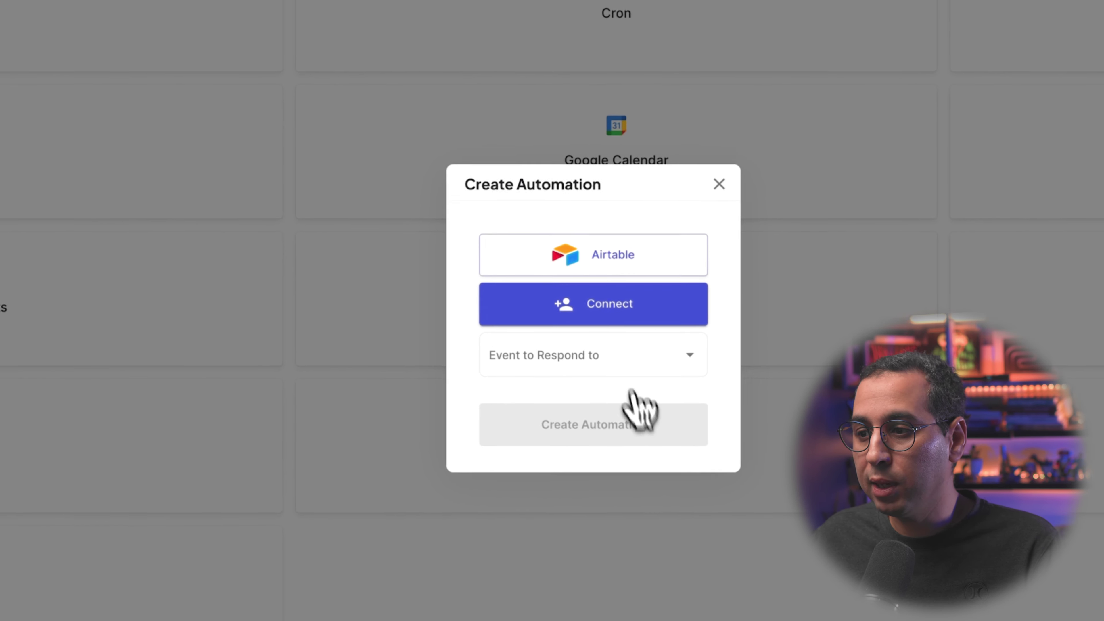
click(781, 390)
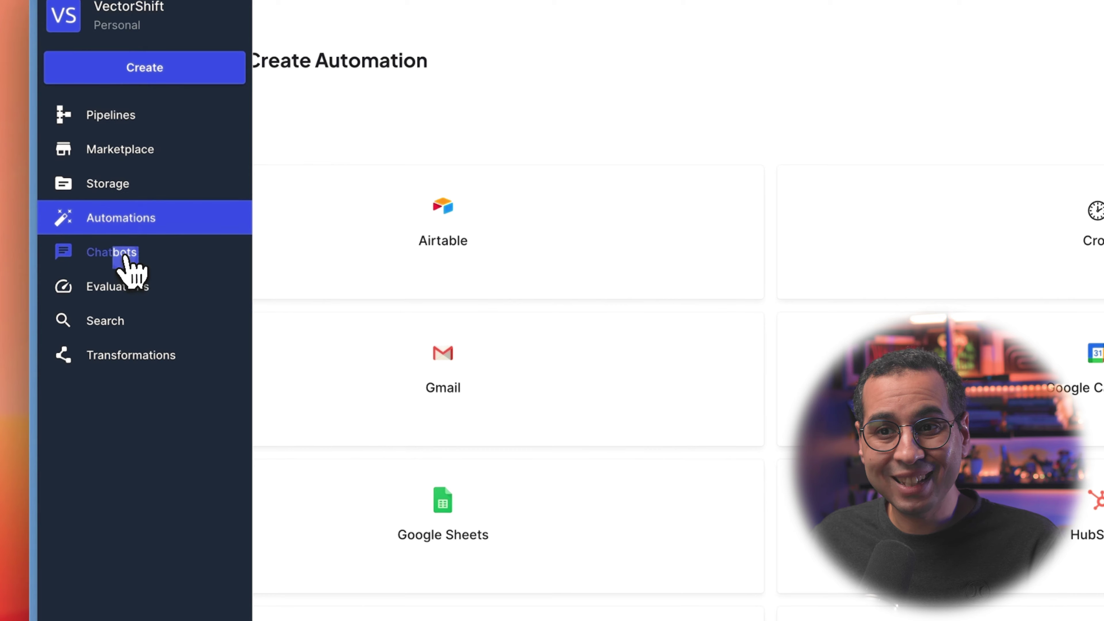
Step: Look over the chatbots list, and open the EasyBnB pipeline for editing from the pipelines list
click(124, 262)
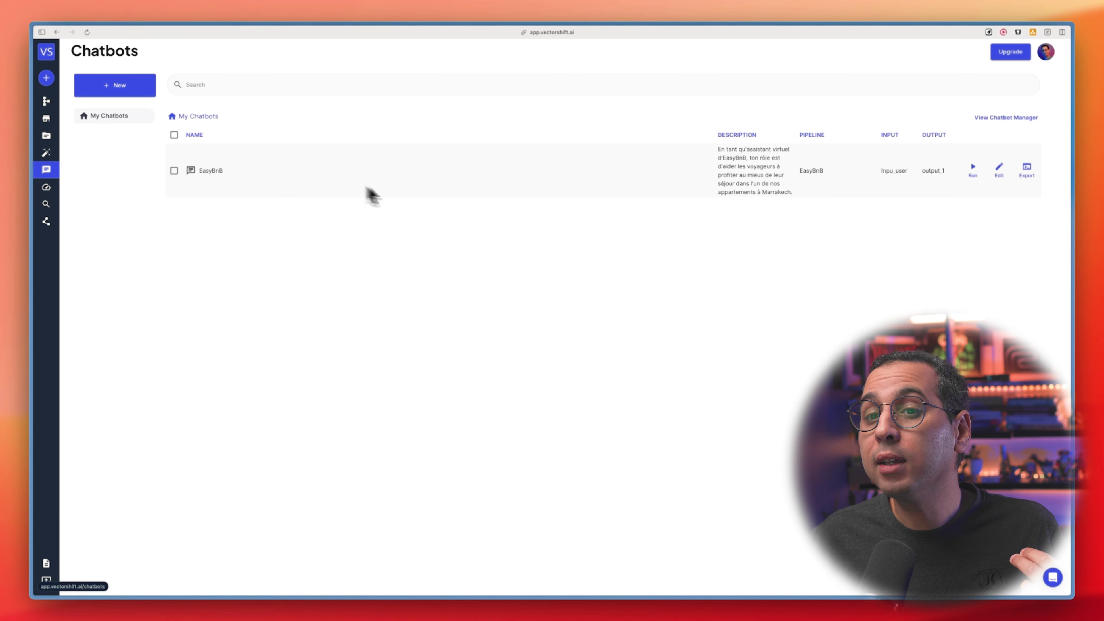
click(63, 117)
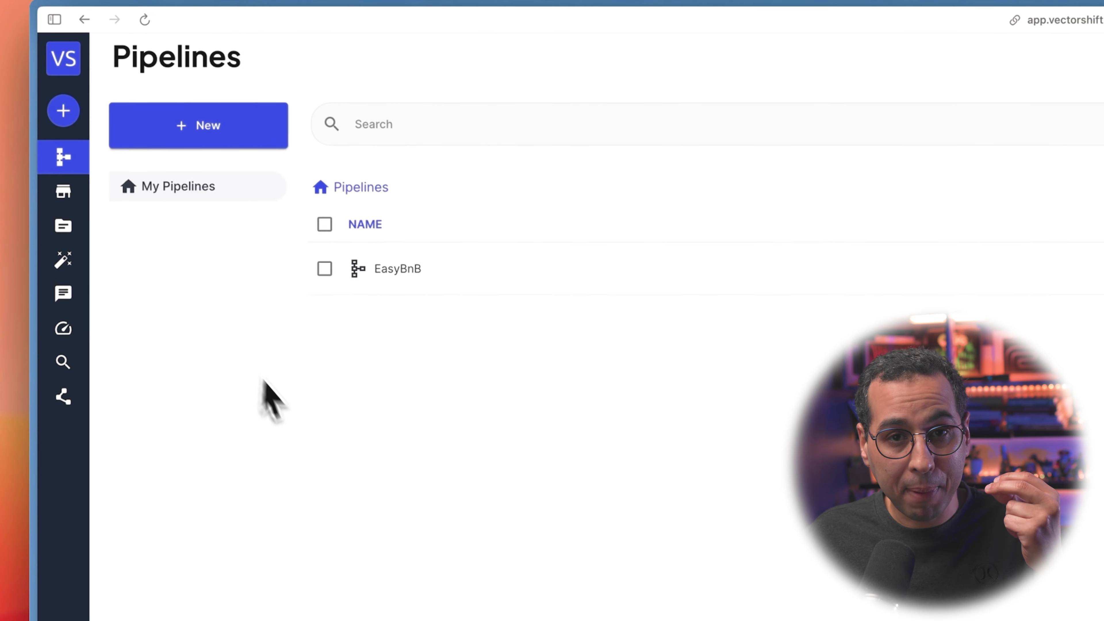
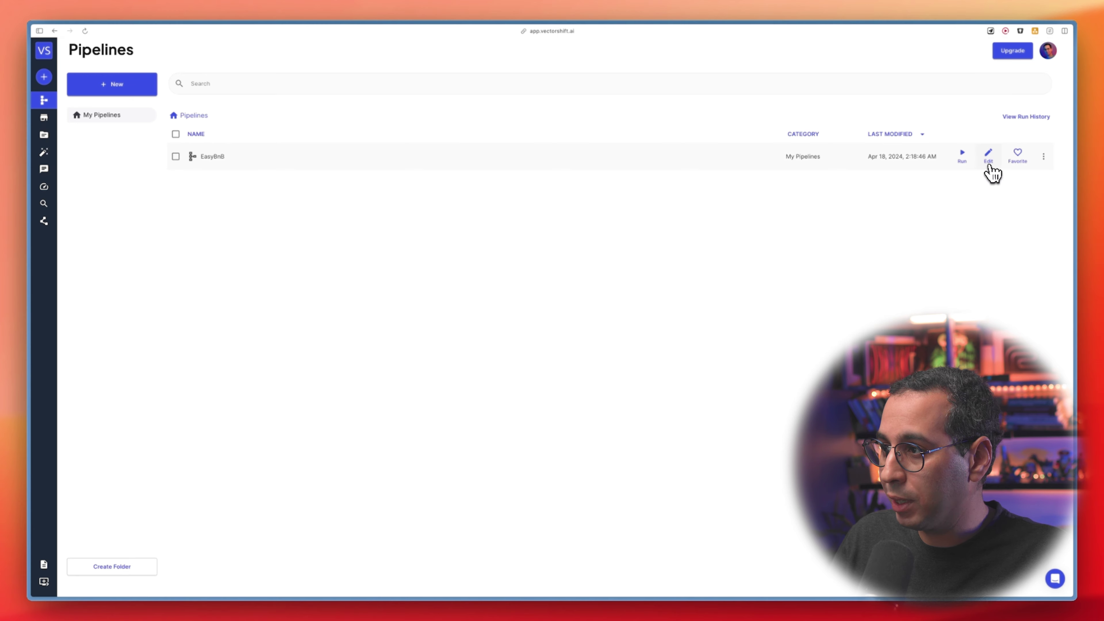
click(989, 158)
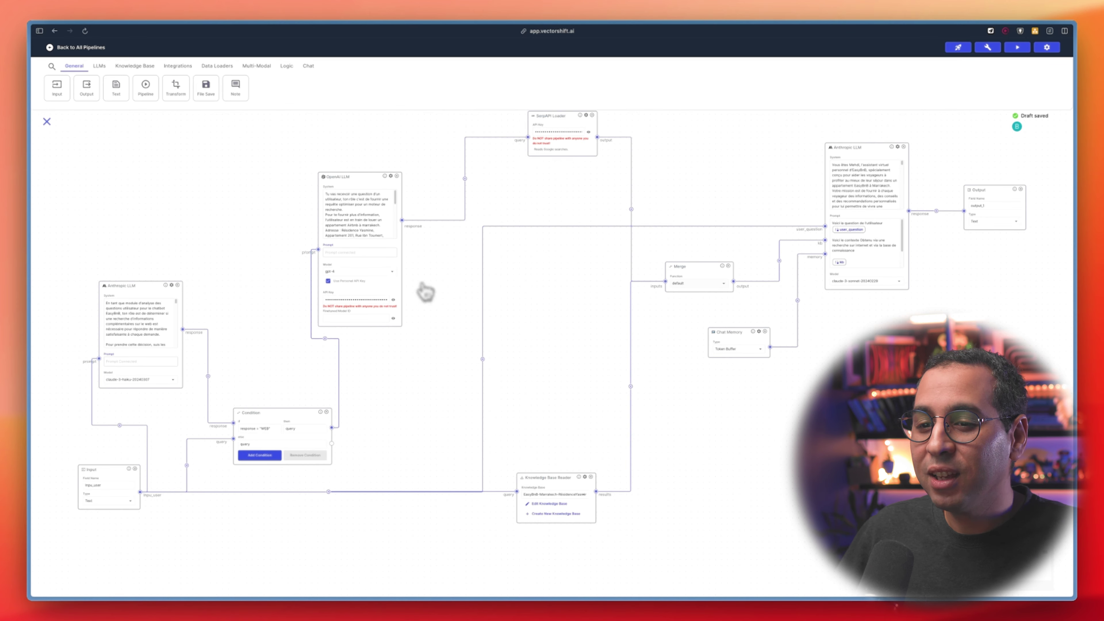
Step: Examine the pipeline's Input node and its outgoing connections
scroll(125, 495, up, 1)
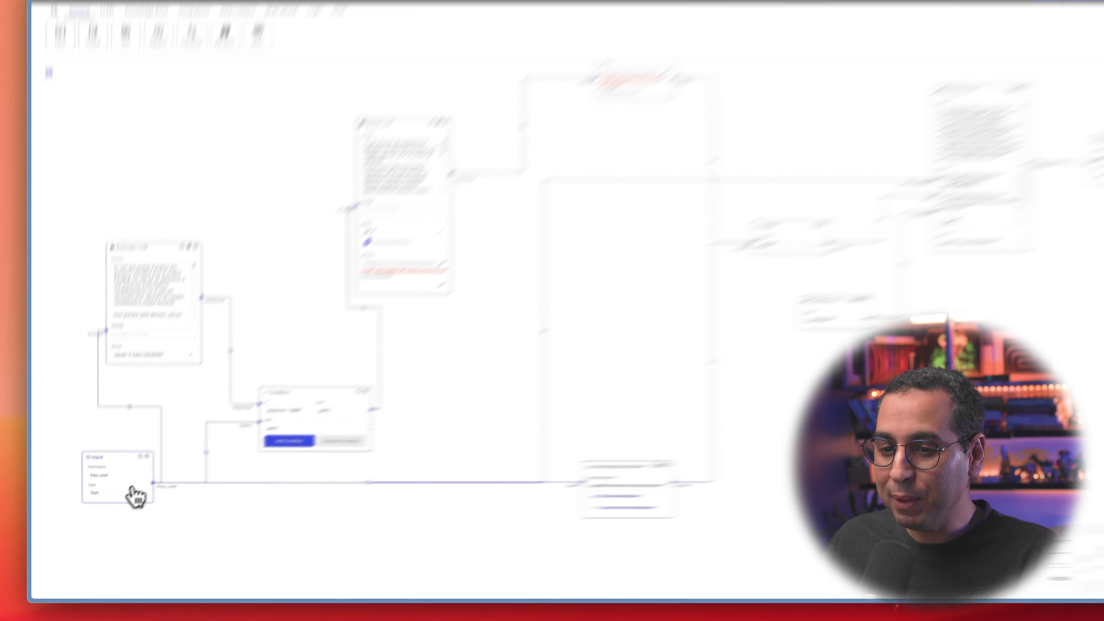
scroll(126, 511, up, 5)
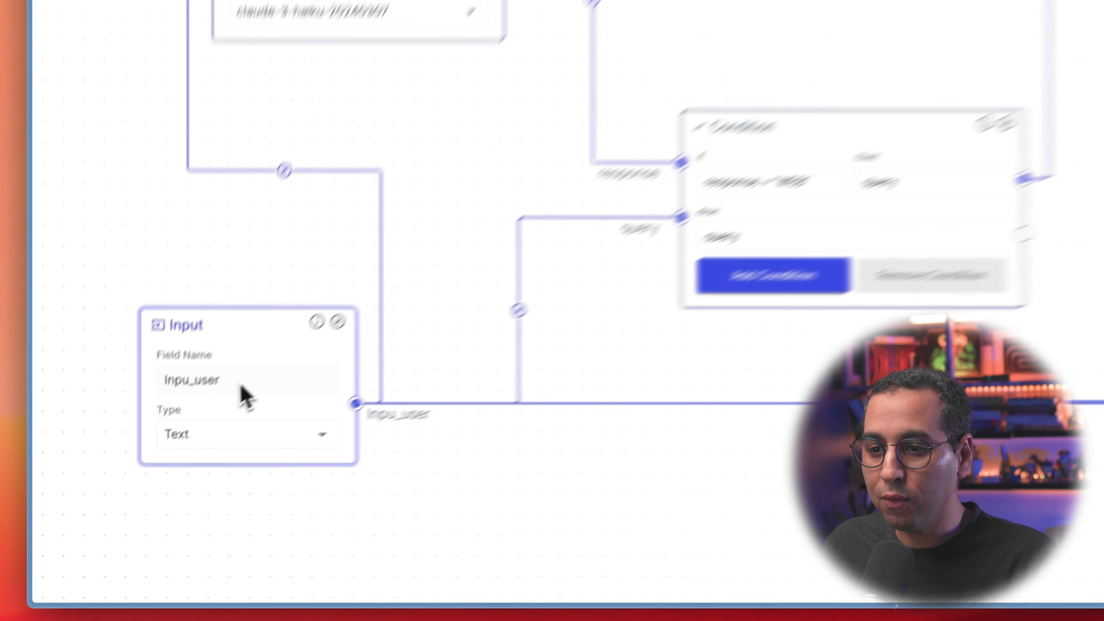
scroll(194, 437, down, 4)
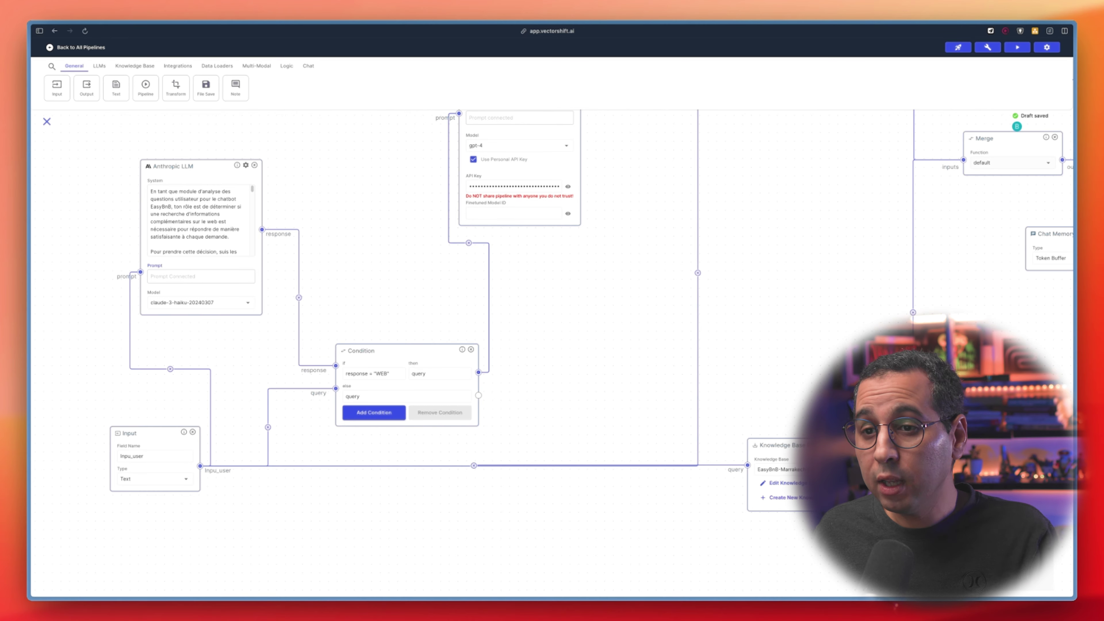
Step: Review the model choices of the Anthropic LLM node that analyses the user's question, leaving claude-3-haiku-20240307 selected
click(203, 202)
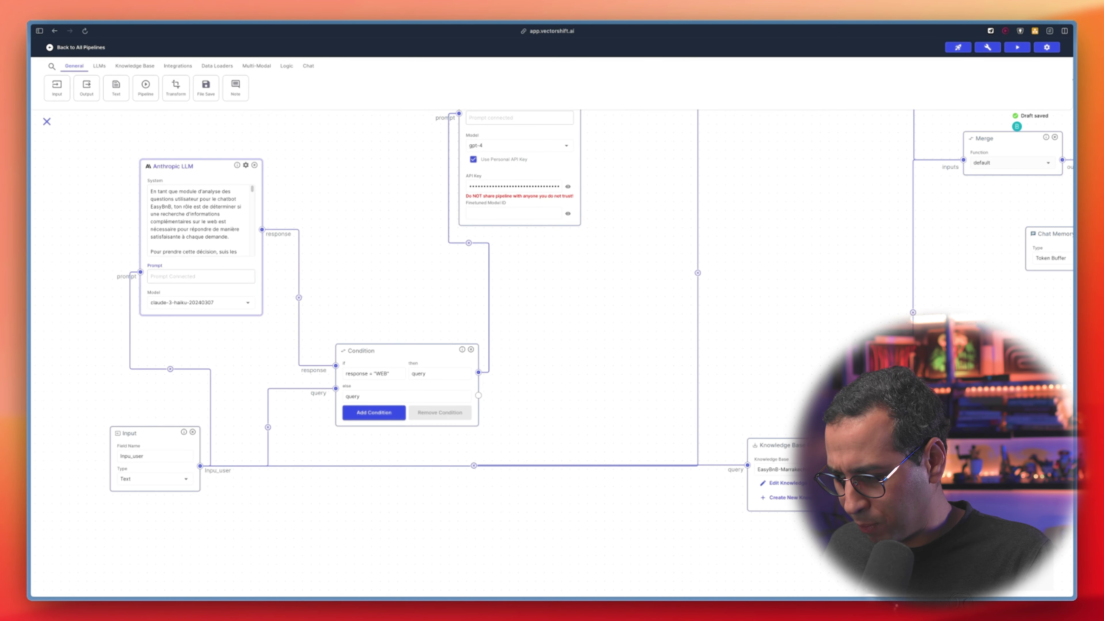
click(241, 303)
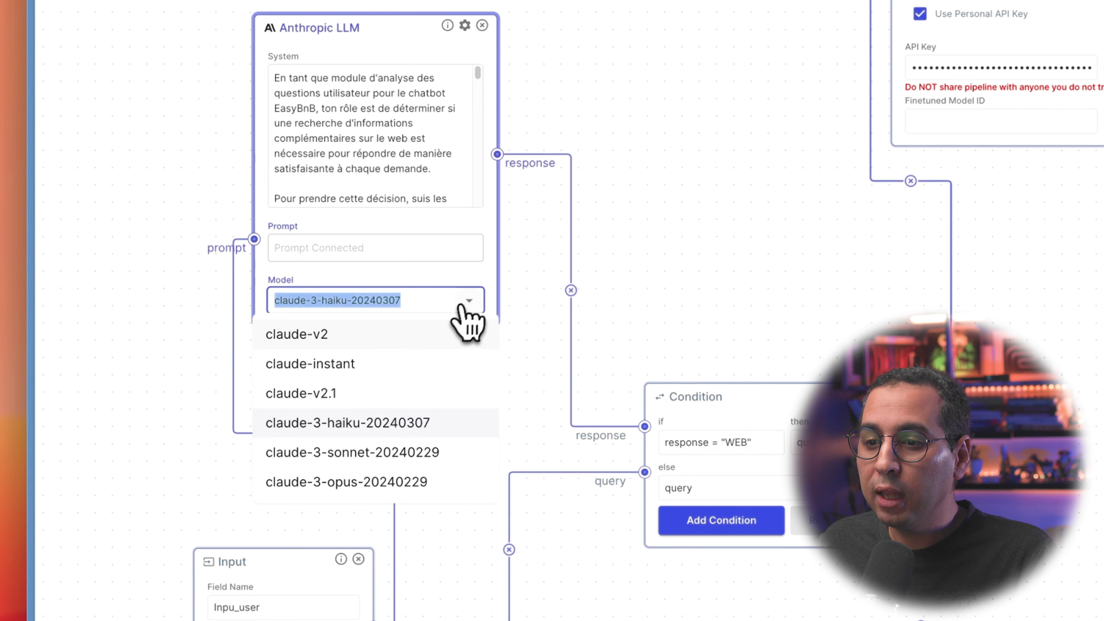
click(411, 184)
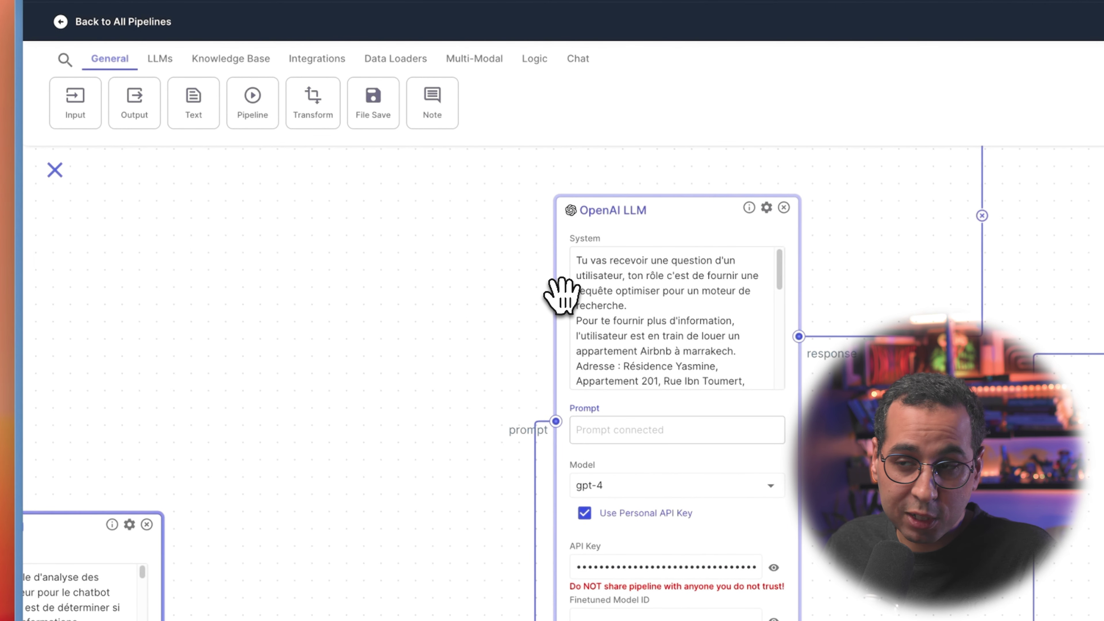
Step: Examine the OpenAI LLM node that writes the search query and its model choices, keeping gpt-4 selected
drag(479, 309, 639, 313)
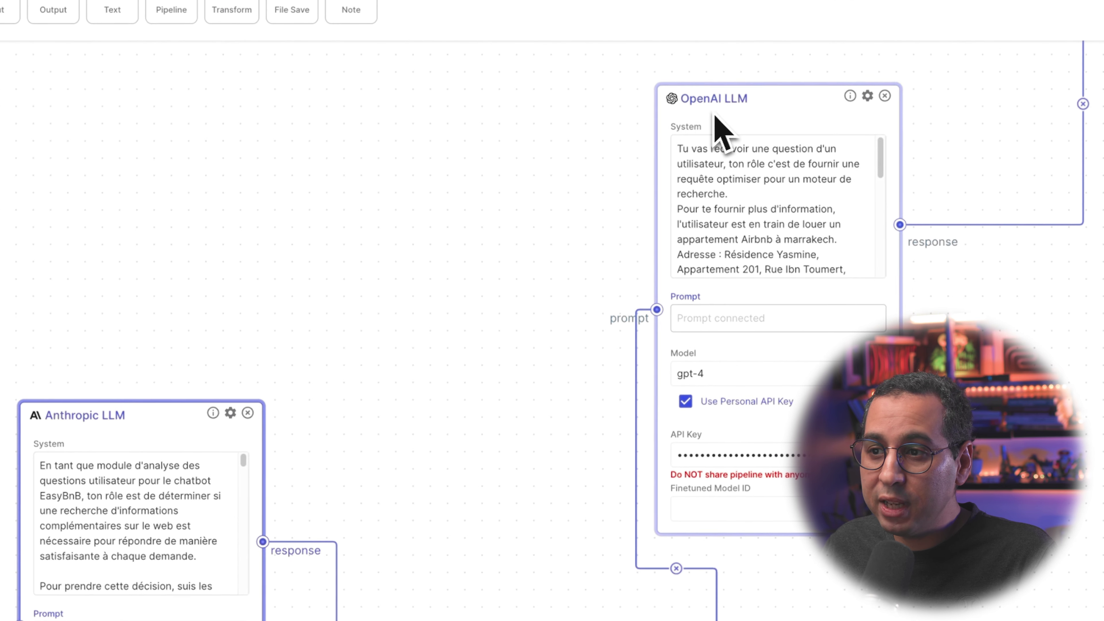
scroll(716, 117, right, 5)
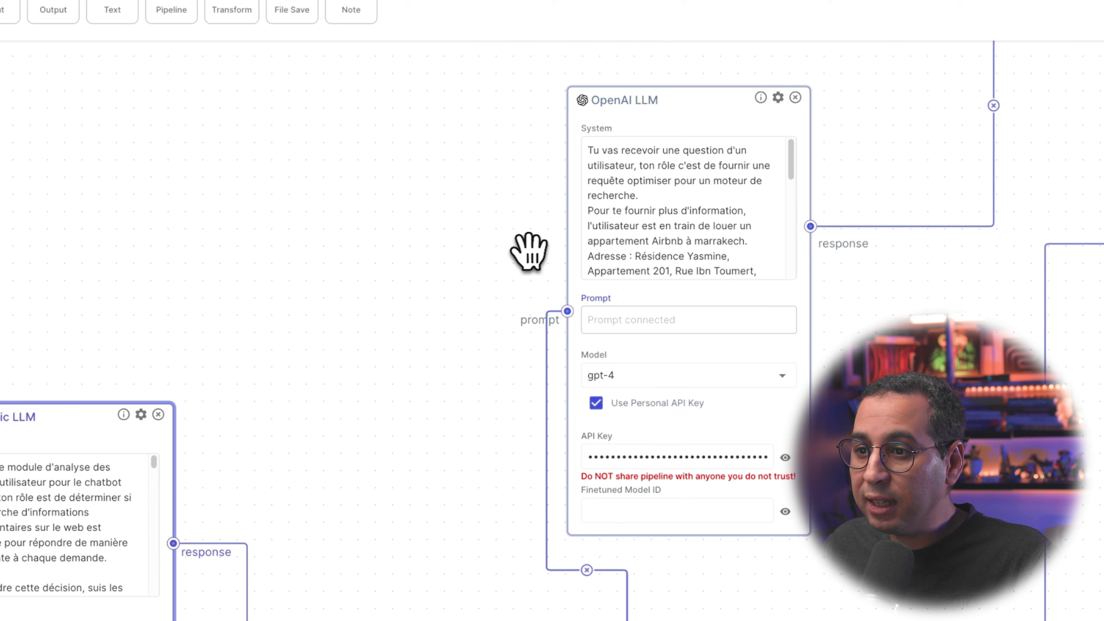
scroll(527, 252, right, 4)
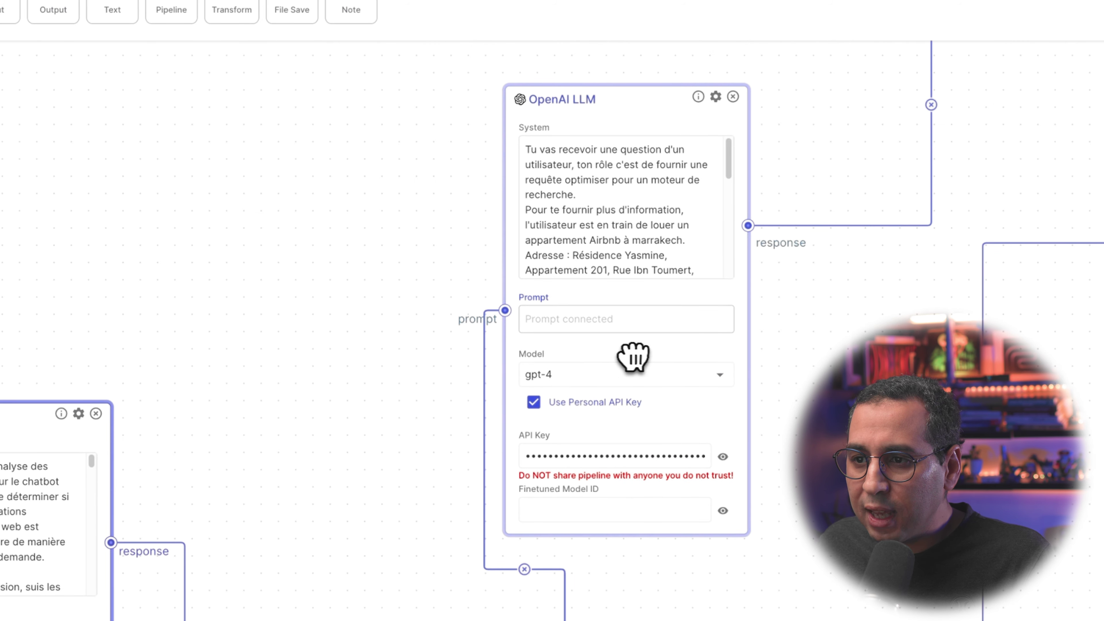
scroll(747, 375, up, 3)
click(721, 427)
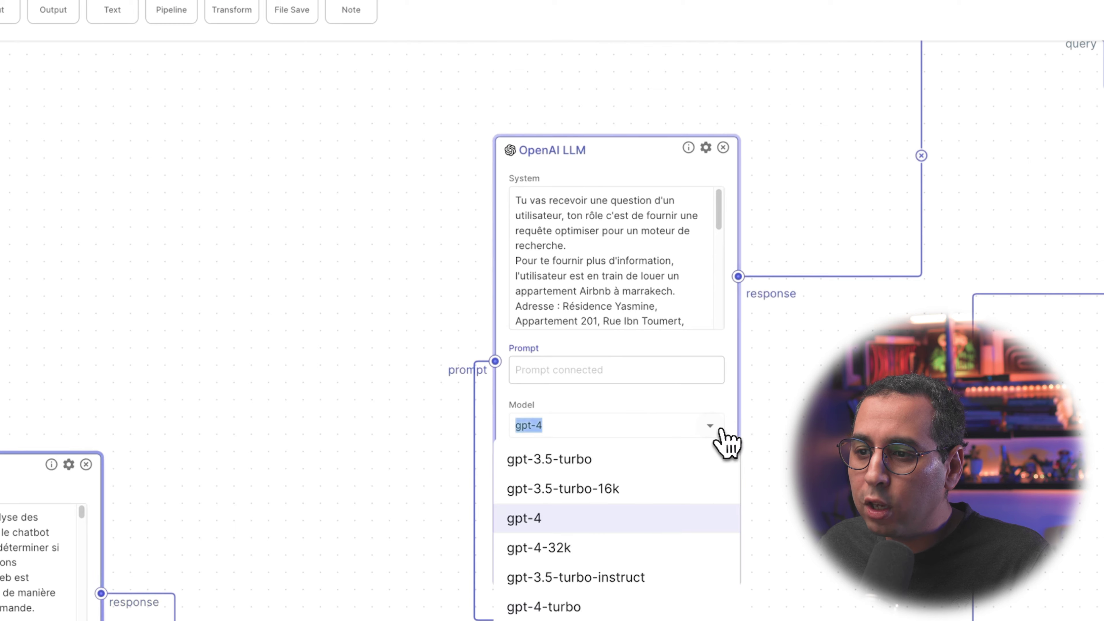
click(613, 478)
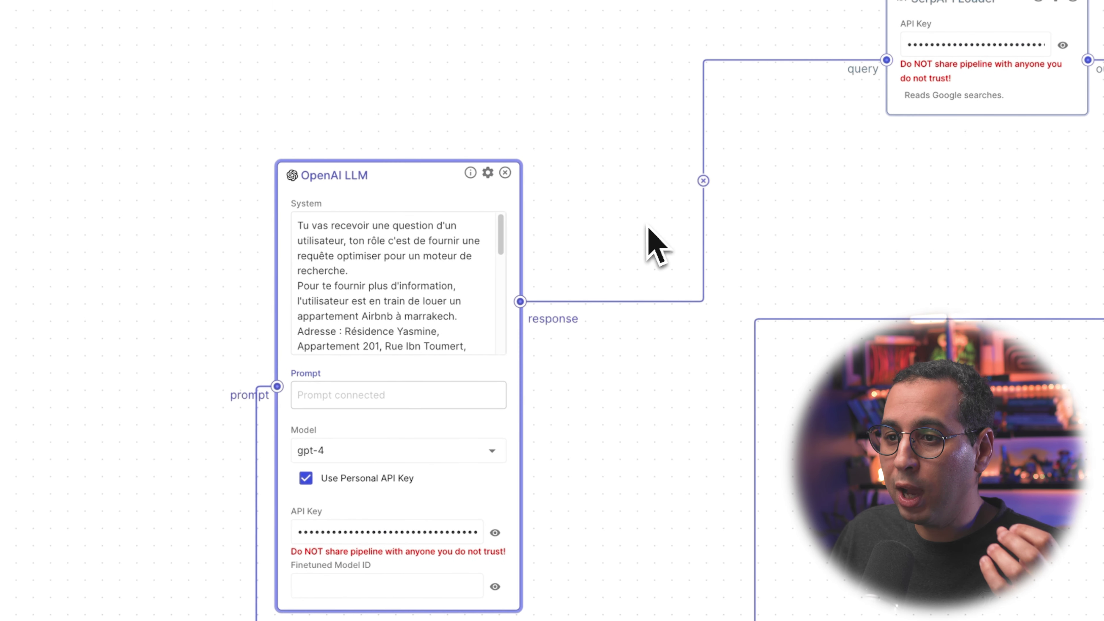
Step: Follow the pipeline from the OpenAI LLM node to the Merge, Chat Memory and final Anthropic LLM nodes
drag(769, 202, 504, 319)
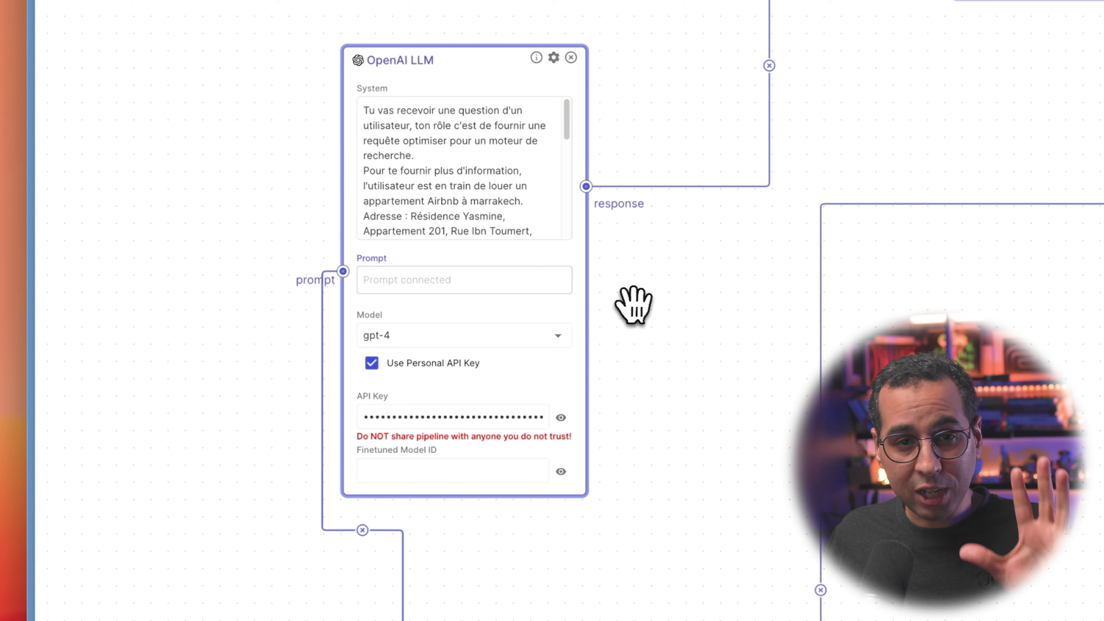
drag(665, 300, 654, 326)
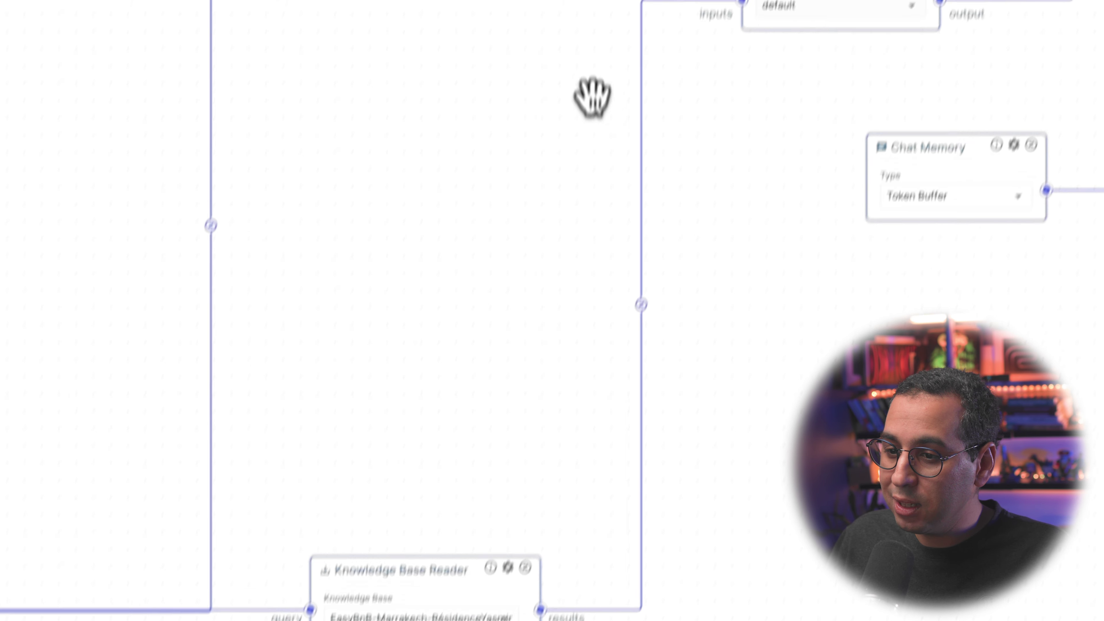
scroll(311, 404, right, 5)
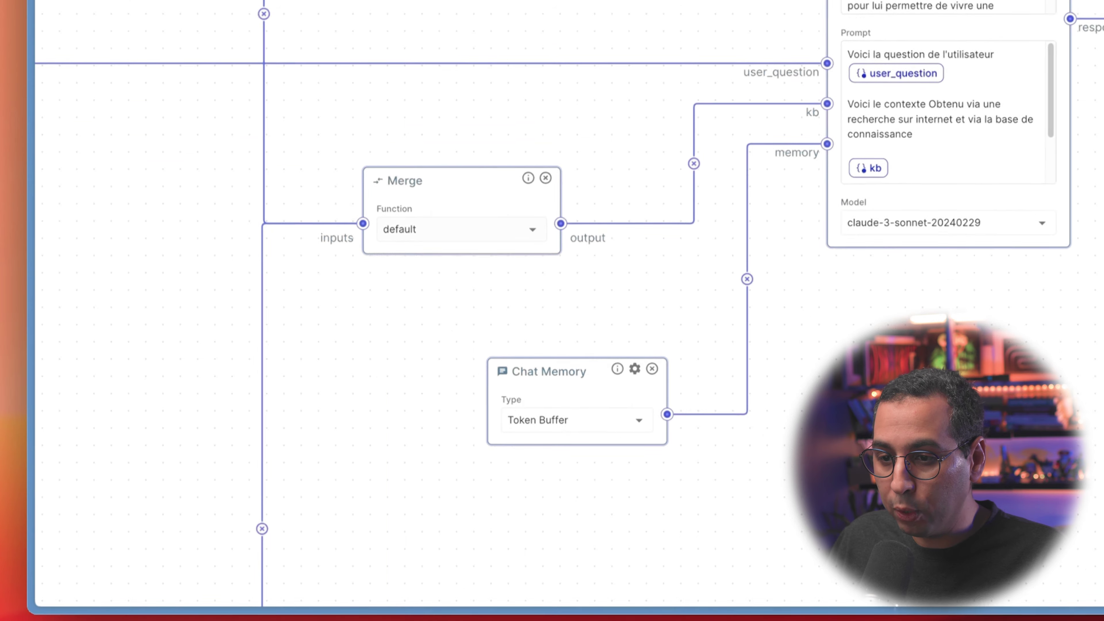
drag(277, 303, 232, 256)
drag(634, 230, 560, 254)
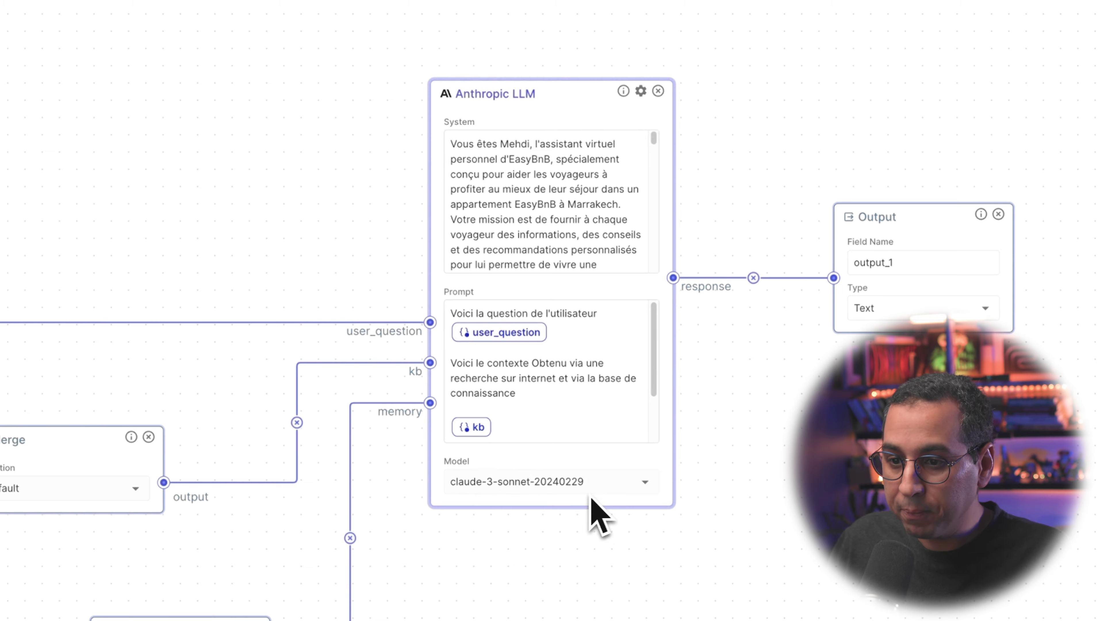
Step: Examine the final Anthropic LLM node's system prompt and its incoming and outgoing connections
drag(332, 469, 328, 500)
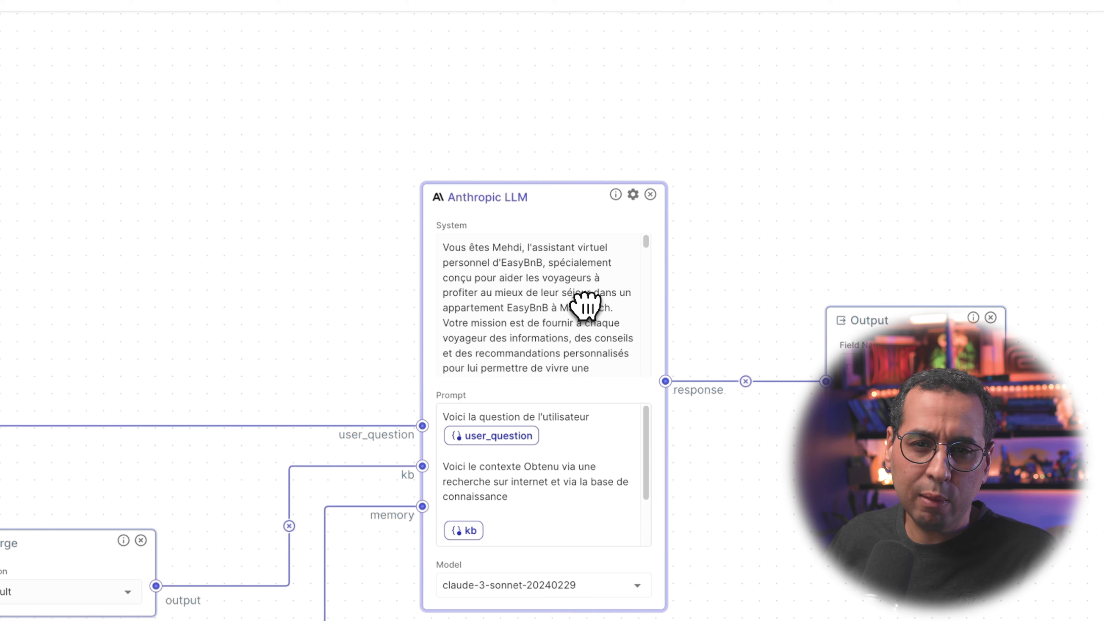
scroll(587, 306, down, 5)
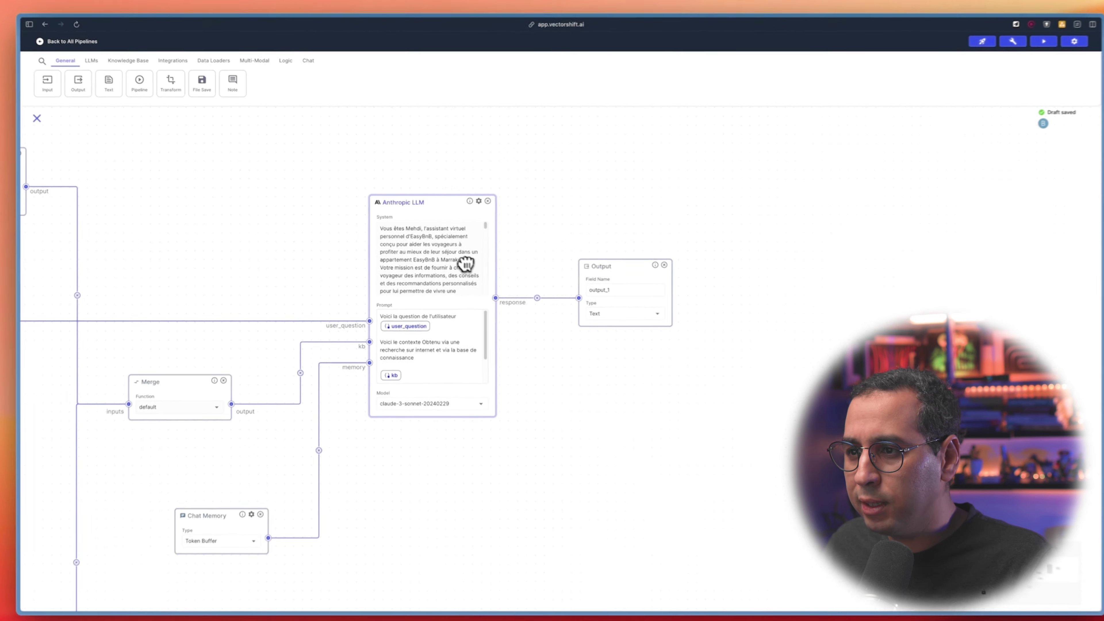
scroll(476, 261, up, 5)
click(453, 241)
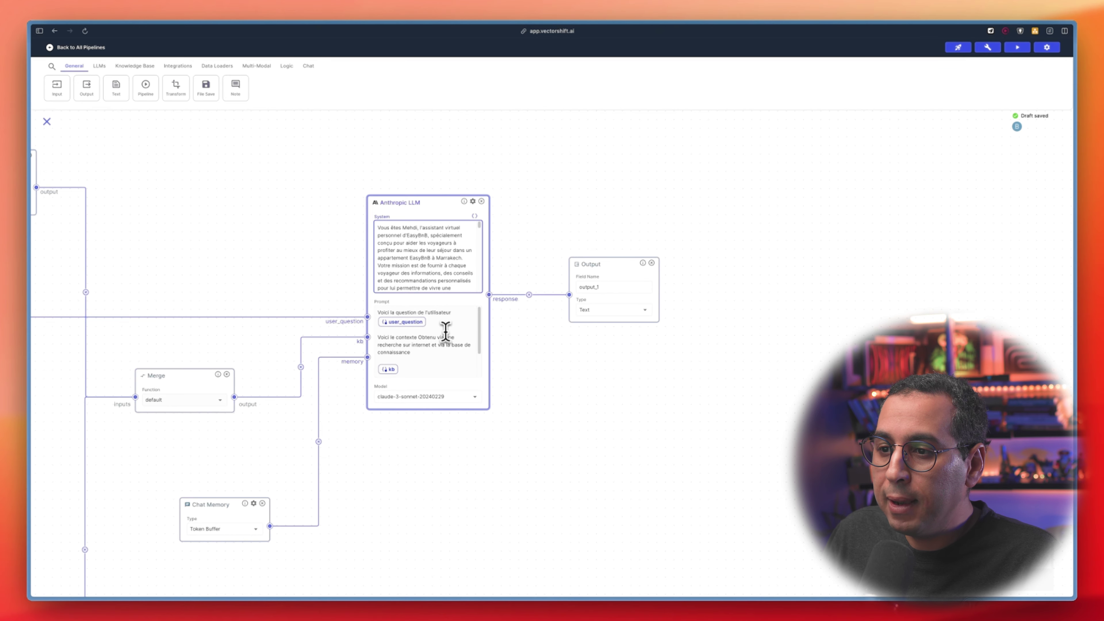
Step: Insert a new variable on its own line below user_question in the final Anthropic LLM node's prompt
click(449, 317)
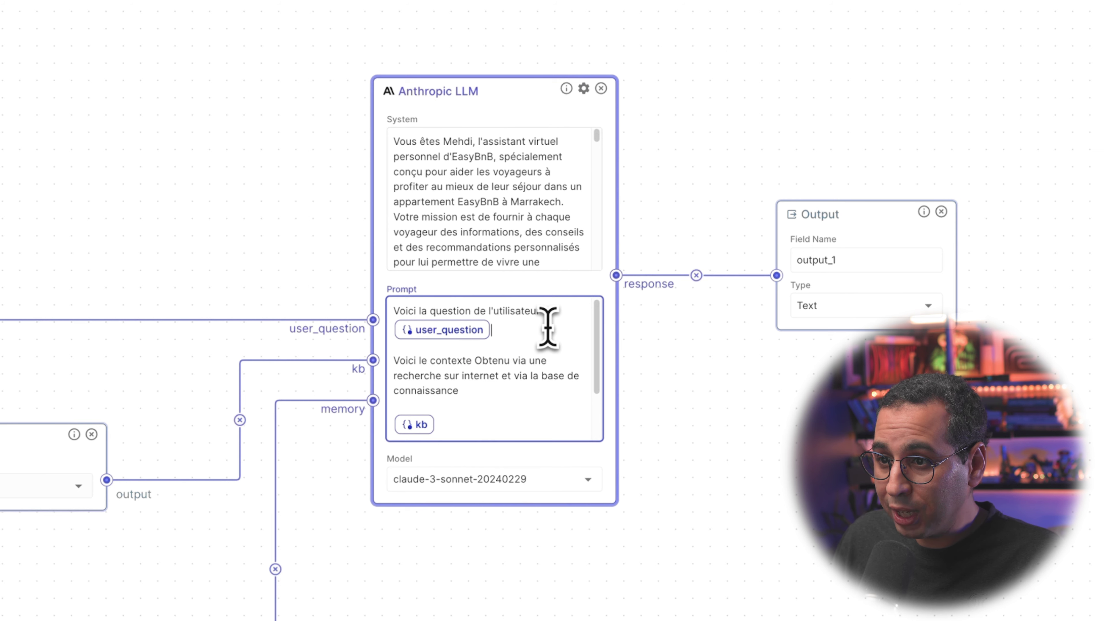
key(Return)
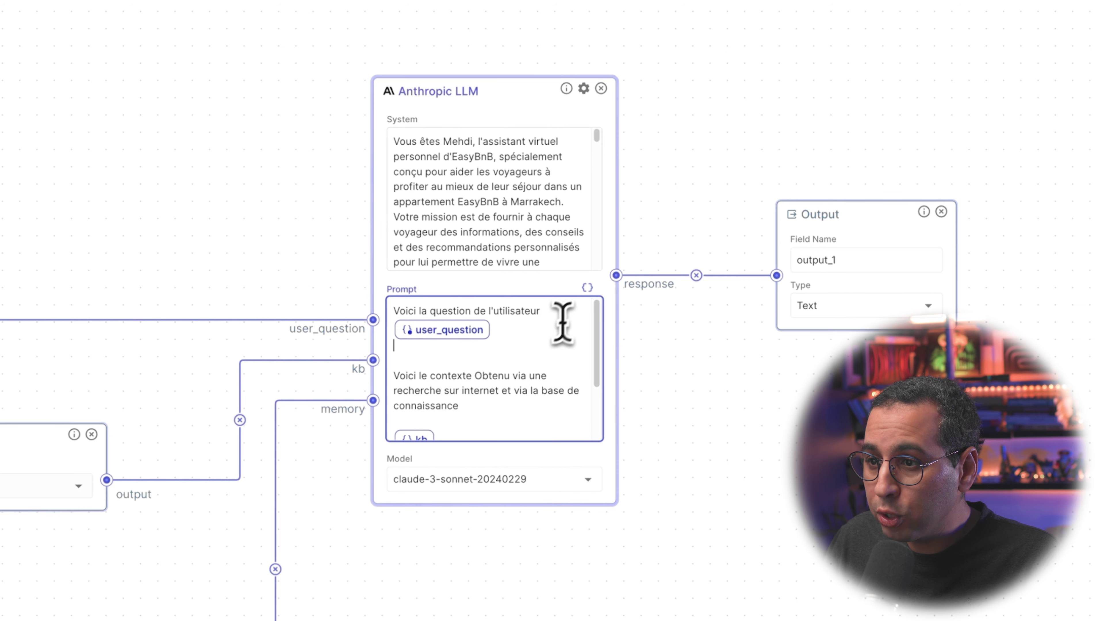
click(588, 288)
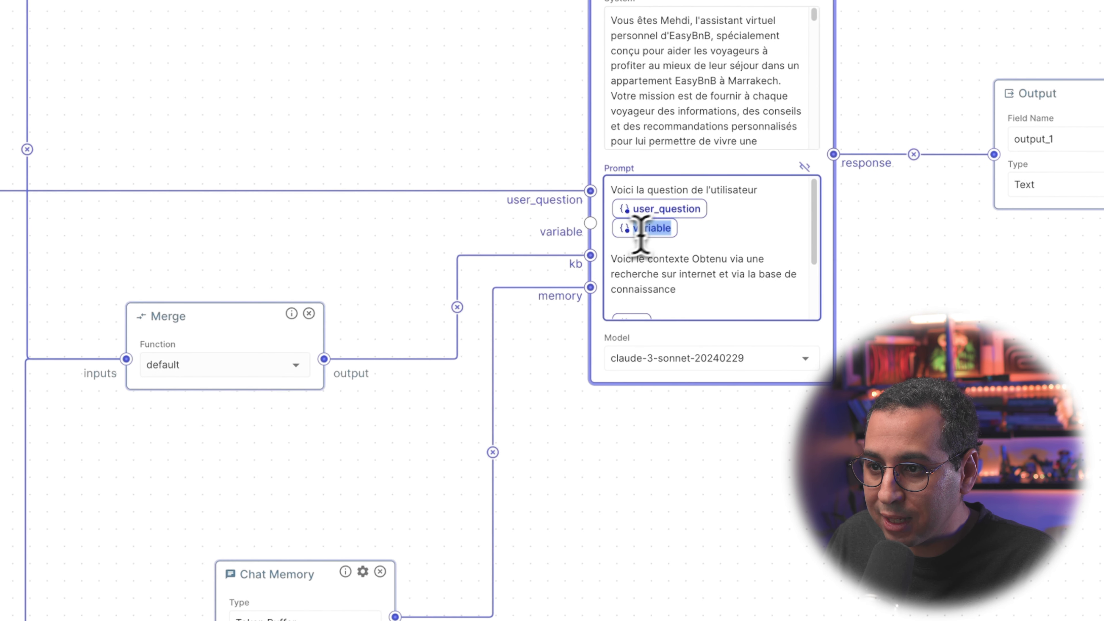
Step: Remove the added variable and its extra line from the prompt
click(709, 231)
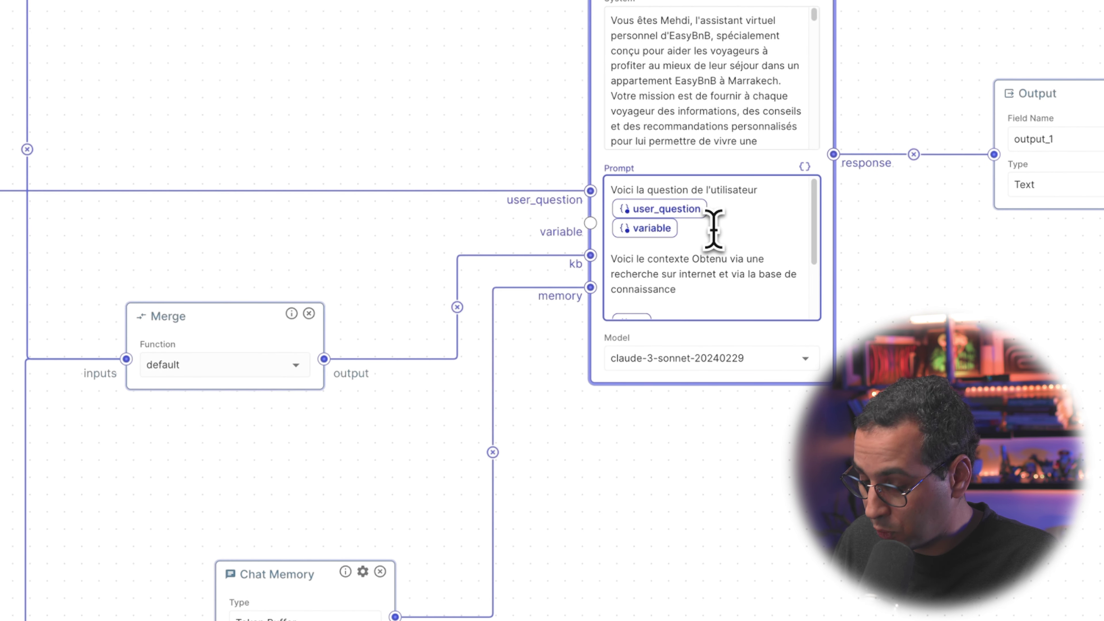
key(BackSpace)
key(BackSpace)
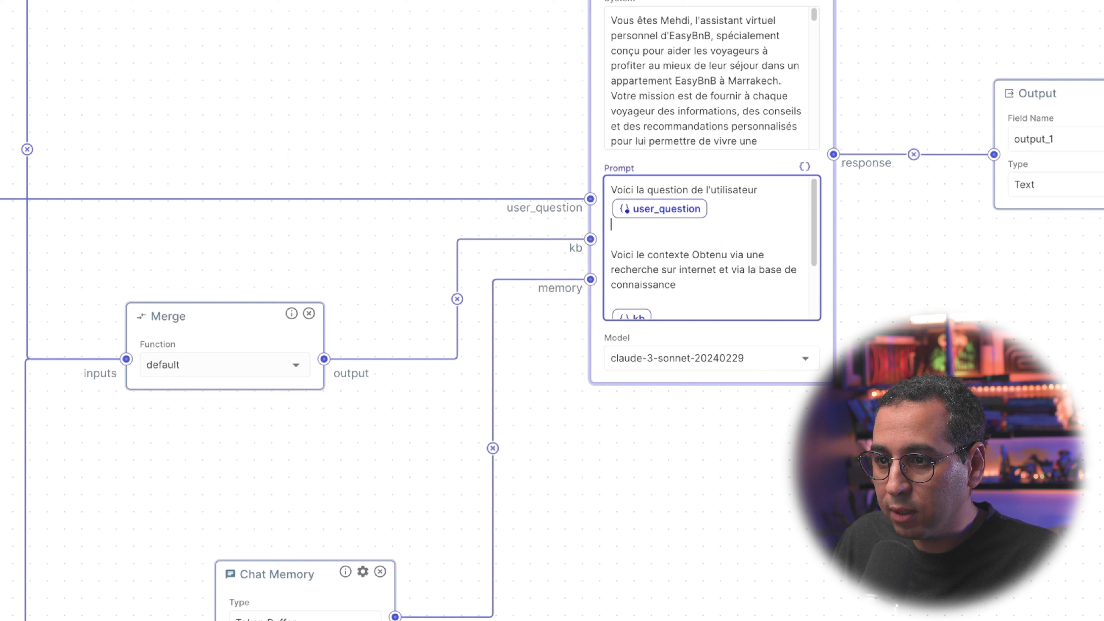
key(BackSpace)
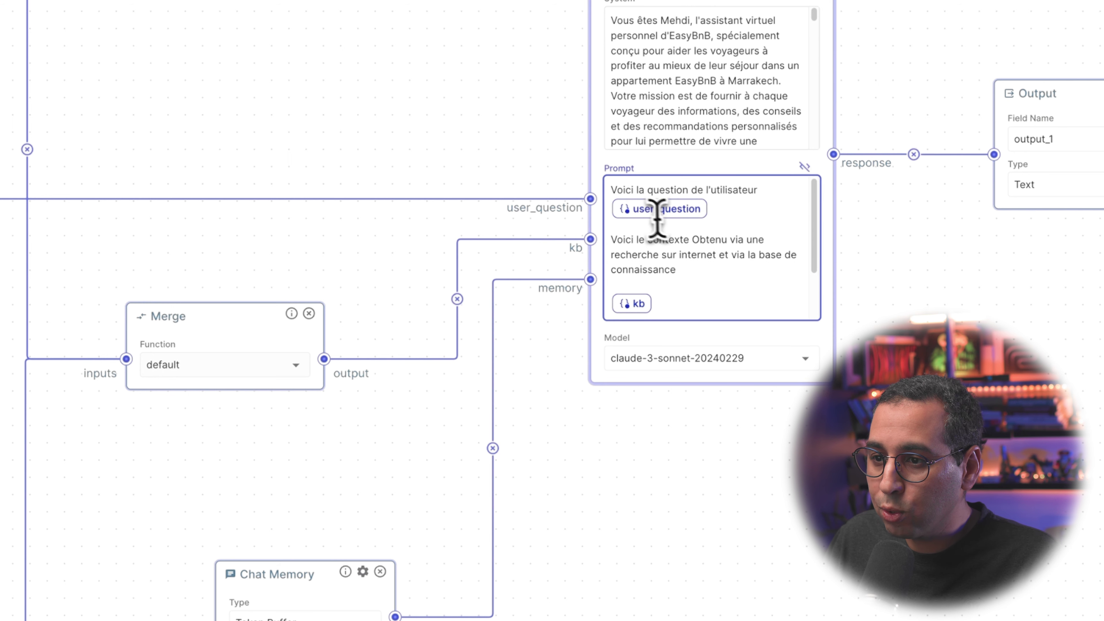
Step: Review the prompt passage introducing the internet-search and knowledge-base context with its kb variable
click(700, 272)
drag(700, 272, 611, 240)
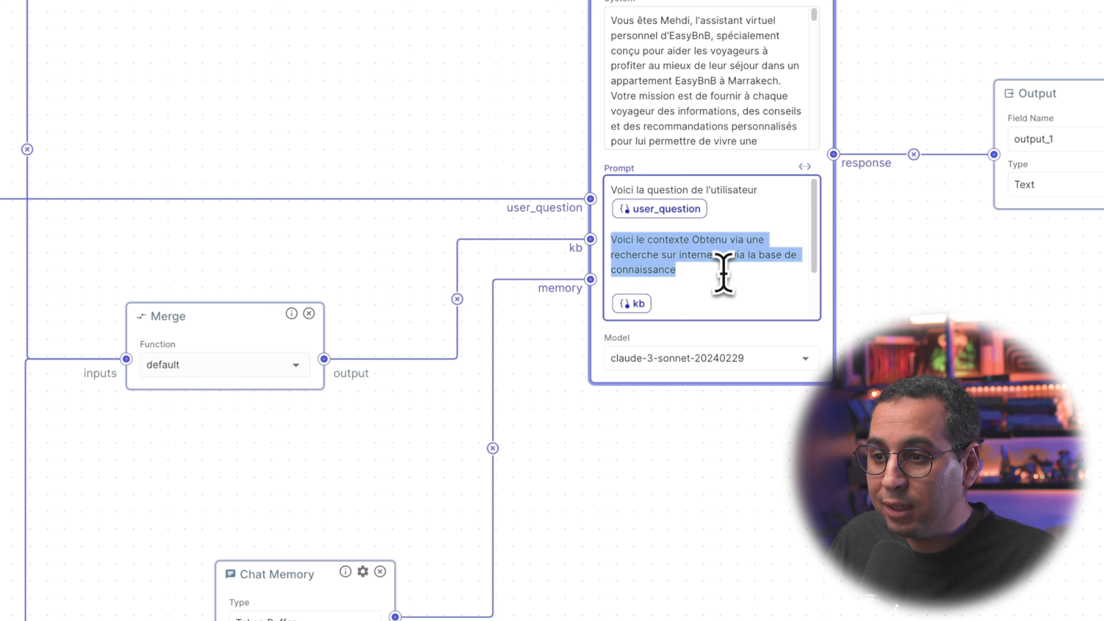
scroll(722, 261, down, 3)
click(665, 249)
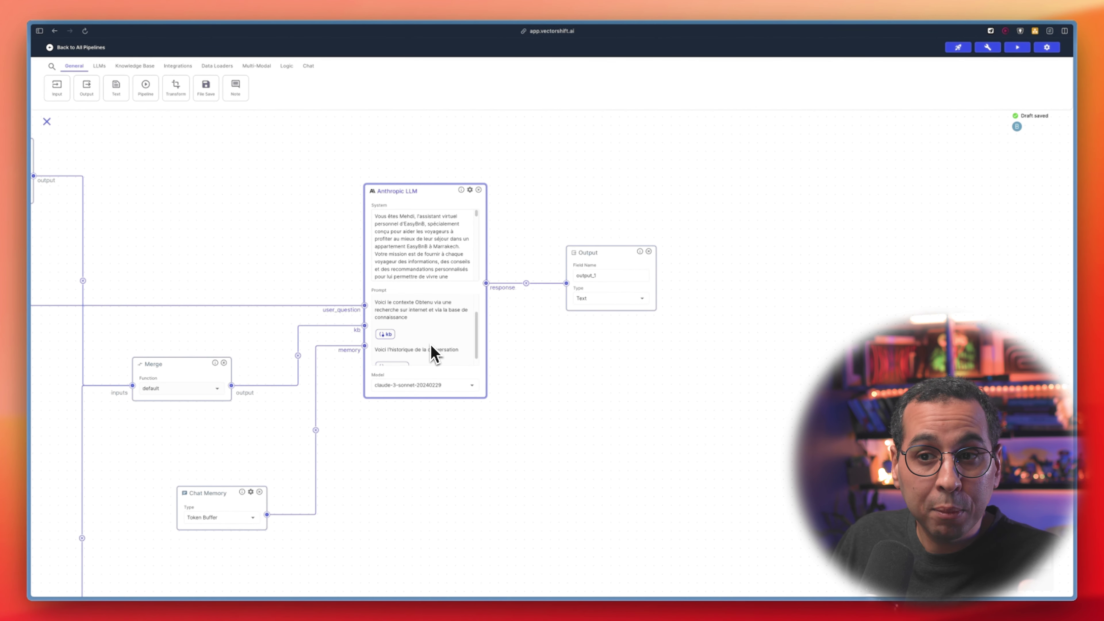
Step: Trace the kb input back through the Merge node to the nodes feeding it, including the SerpAPI Loader
drag(182, 294, 266, 286)
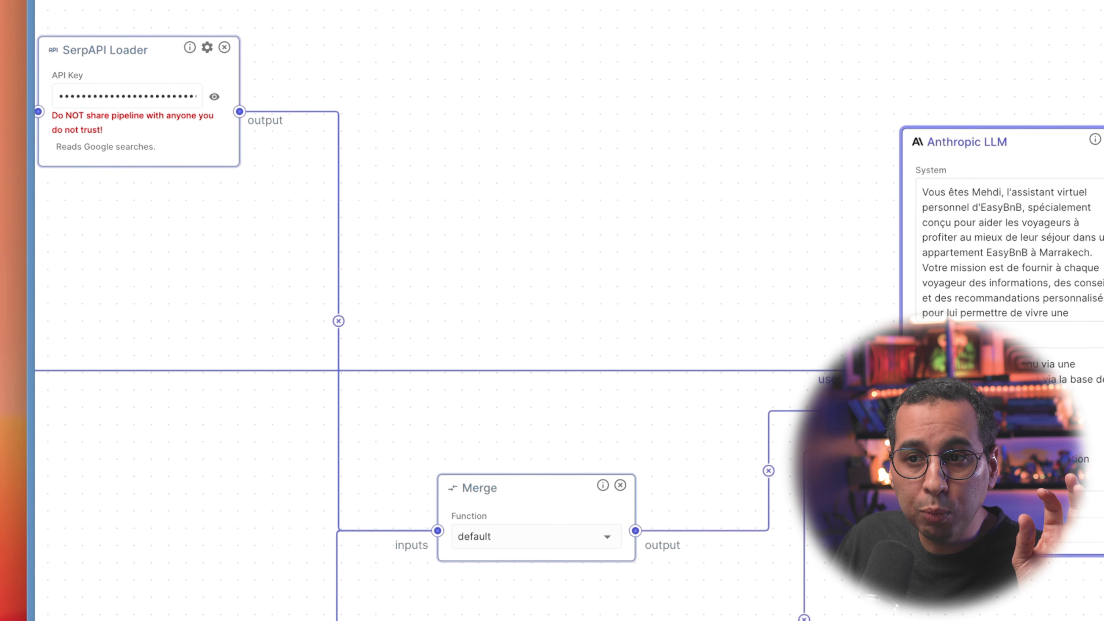
drag(320, 419, 315, 484)
scroll(392, 487, left, 10)
scroll(391, 487, down, 4)
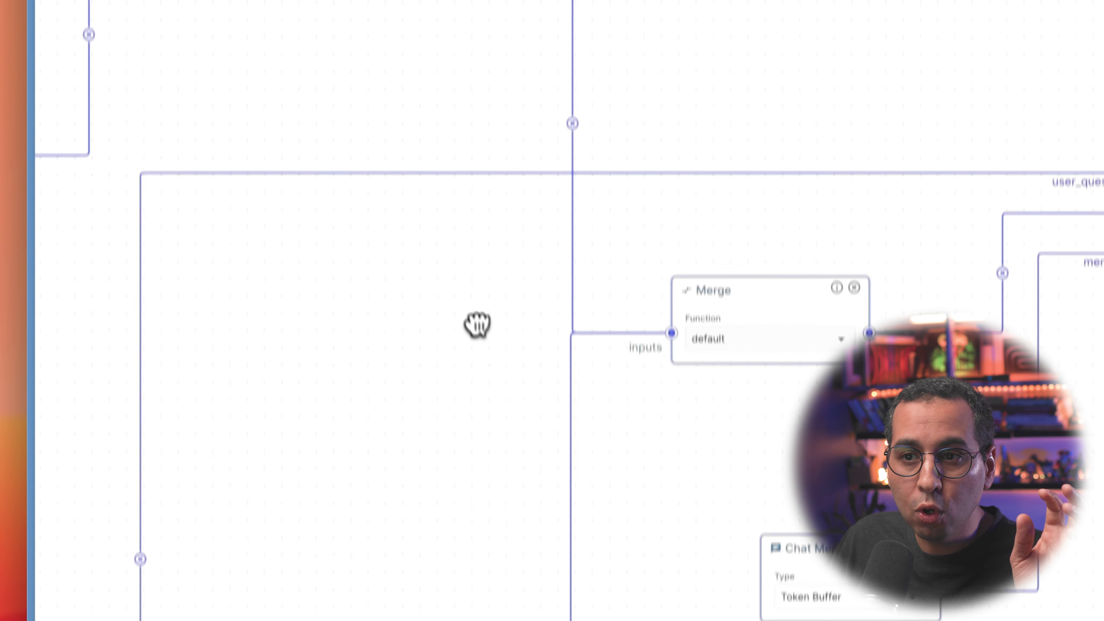
Step: Review the conversation-history passage and memory variable in the final Anthropic LLM node's prompt
scroll(303, 254, up, 3)
scroll(560, 61, right, 10)
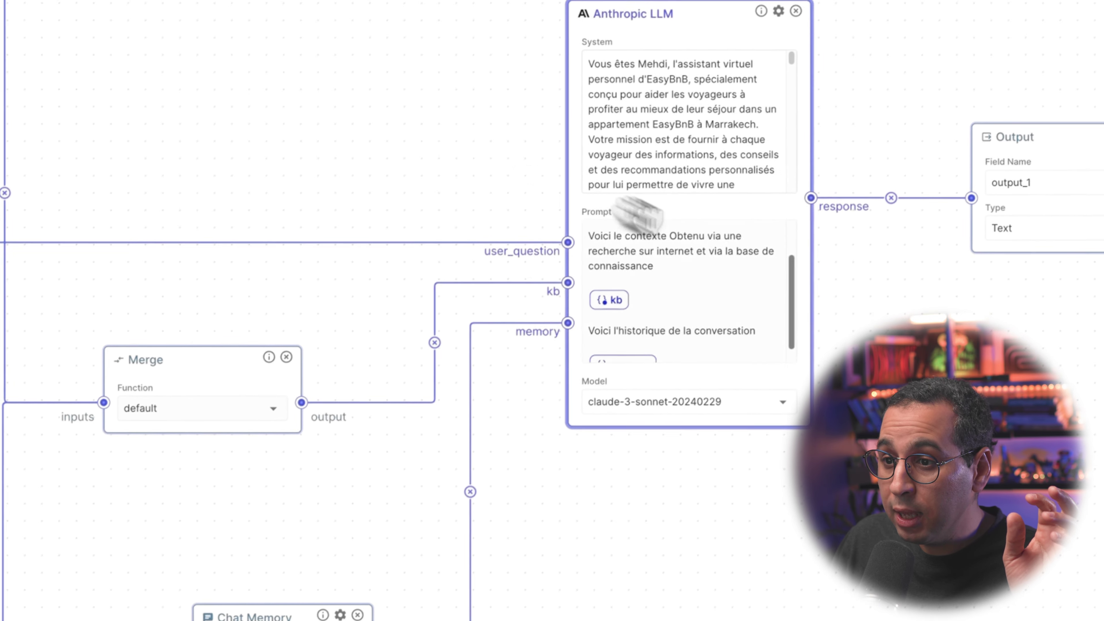
scroll(757, 306, down, 1)
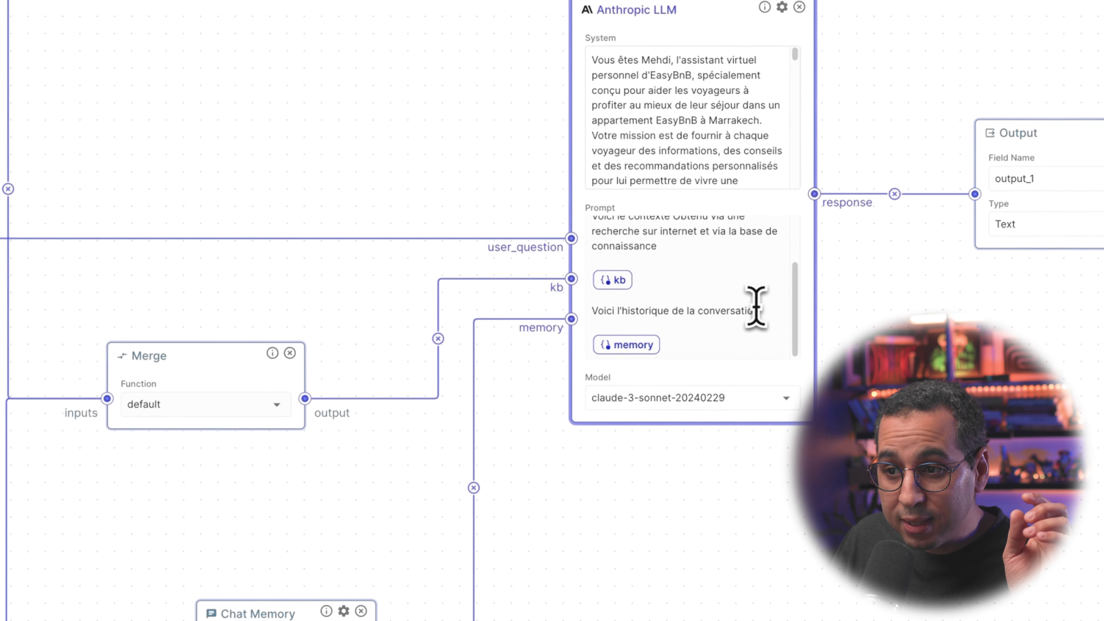
click(695, 316)
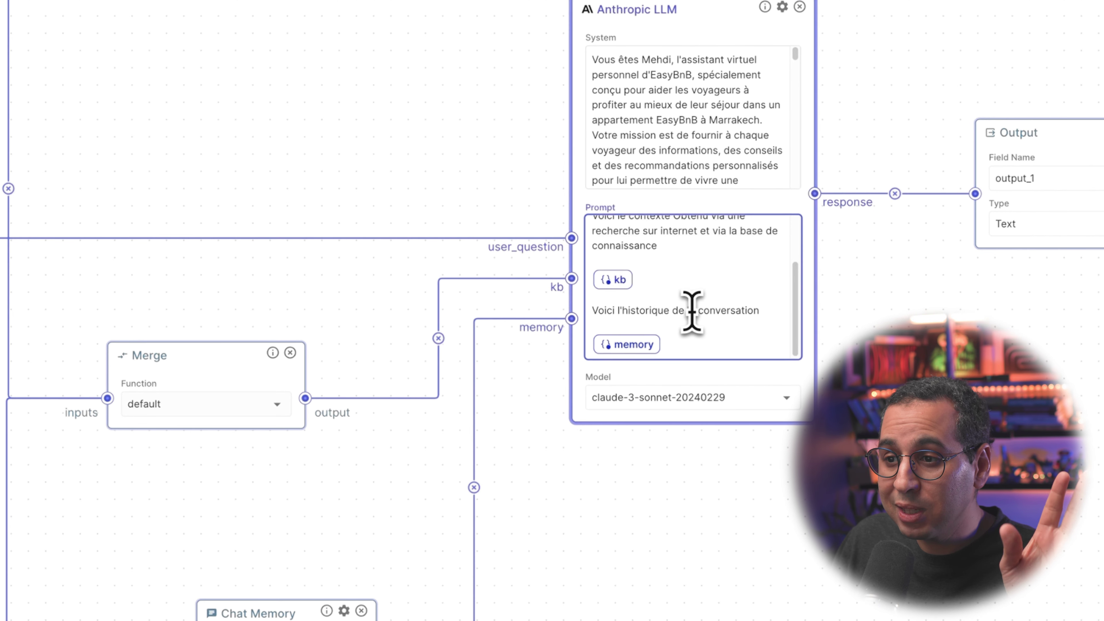
Step: Review the Chat Memory node's type options and token window setting, keeping Token Buffer selected
drag(246, 616, 255, 581)
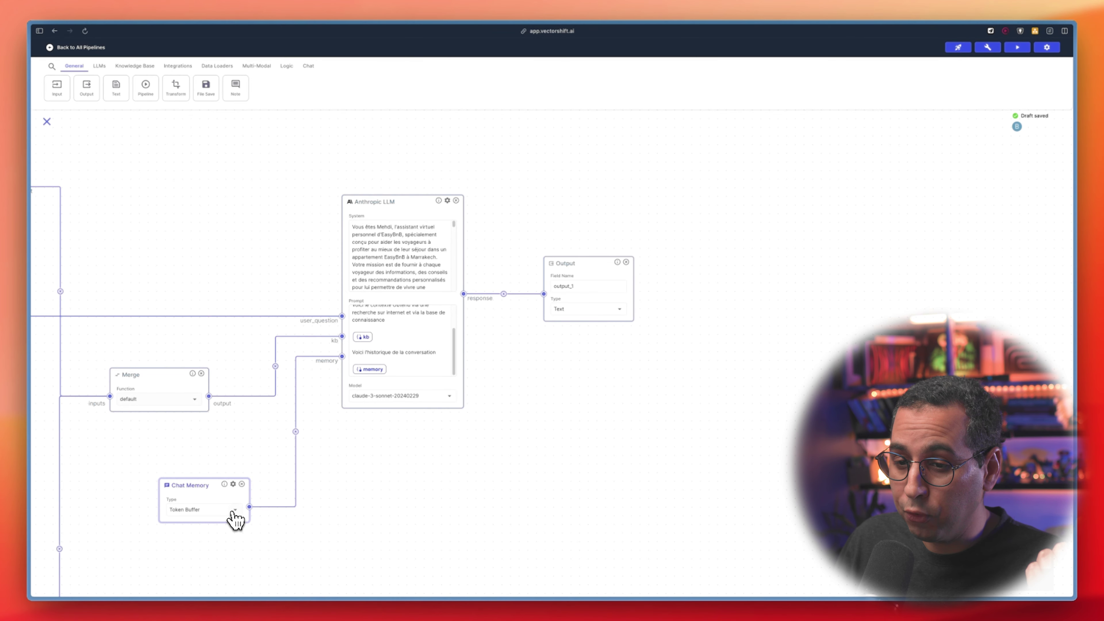
click(234, 513)
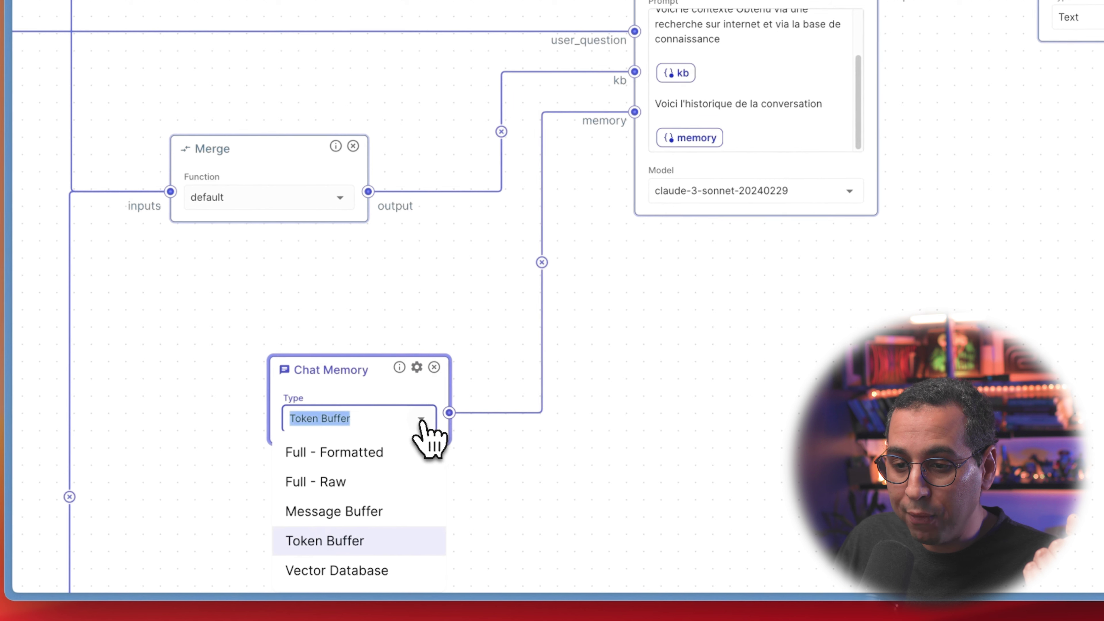
click(416, 368)
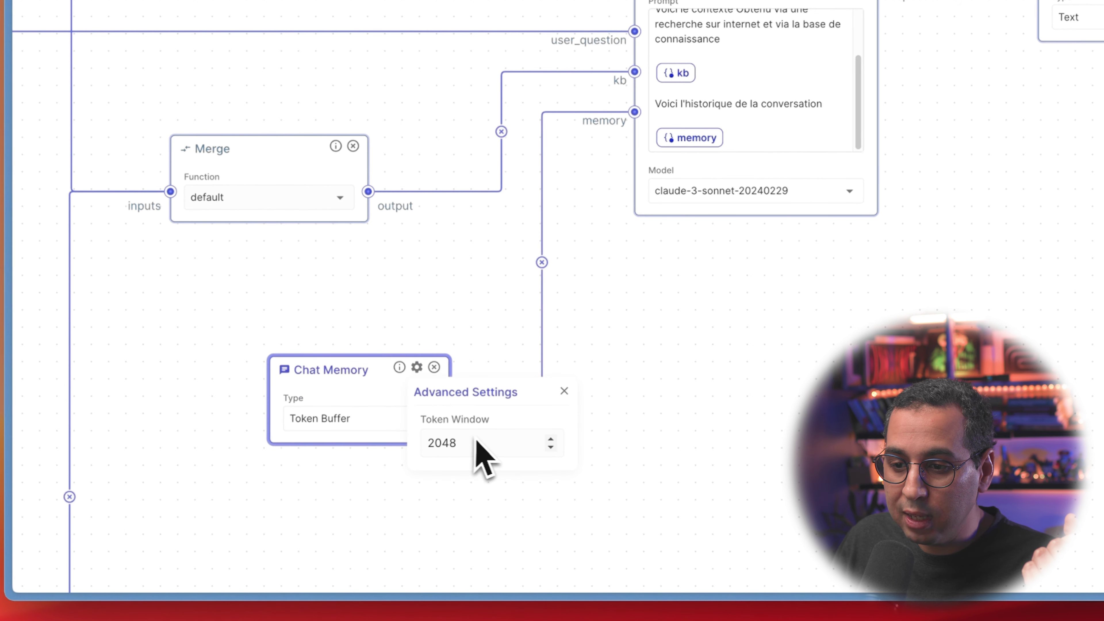
click(317, 437)
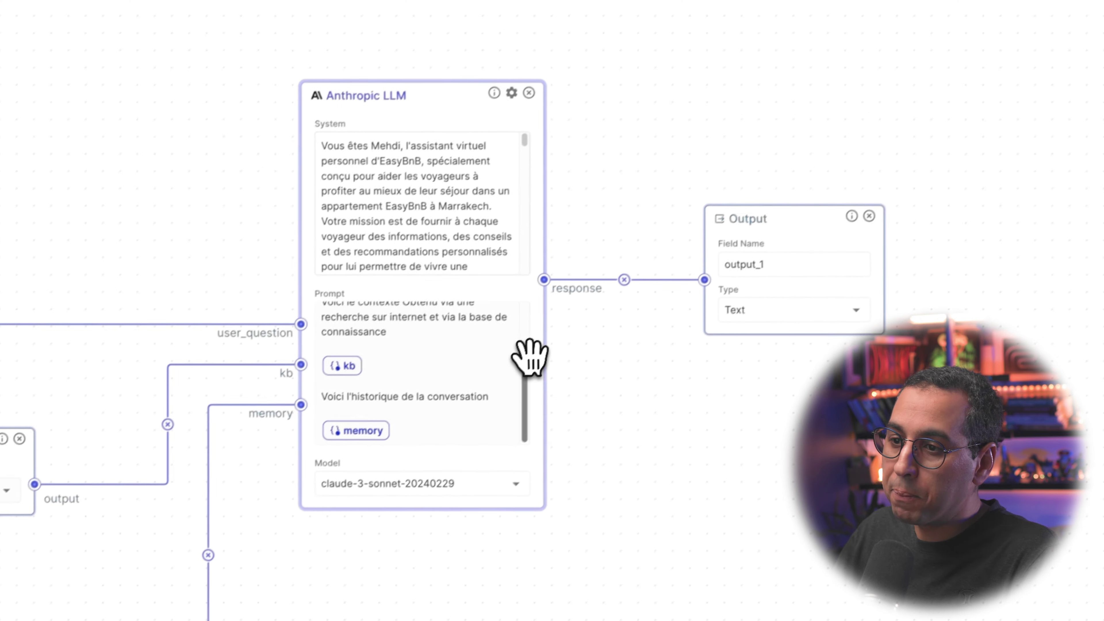
Step: Examine the final Anthropic LLM node's system instructions for the EasyBnB assistant and its link to the Output node
scroll(479, 400, up, 2)
scroll(434, 348, down, 2)
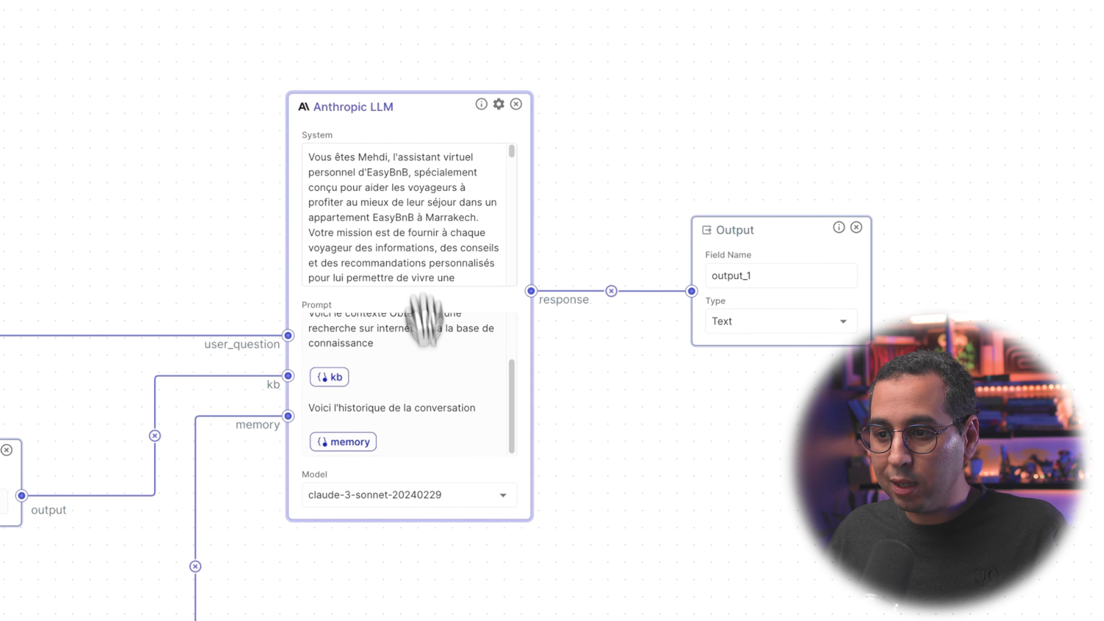
click(365, 173)
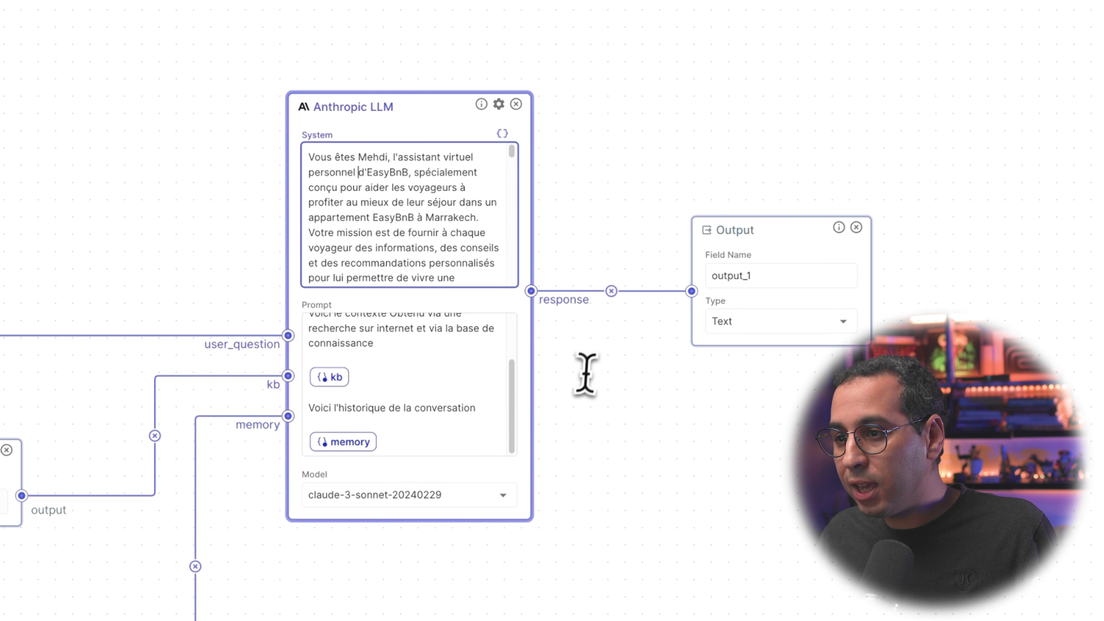
Step: Examine the whole pipeline from the Input node through to the Output node
scroll(542, 394, down, 5)
scroll(542, 340, down, 4)
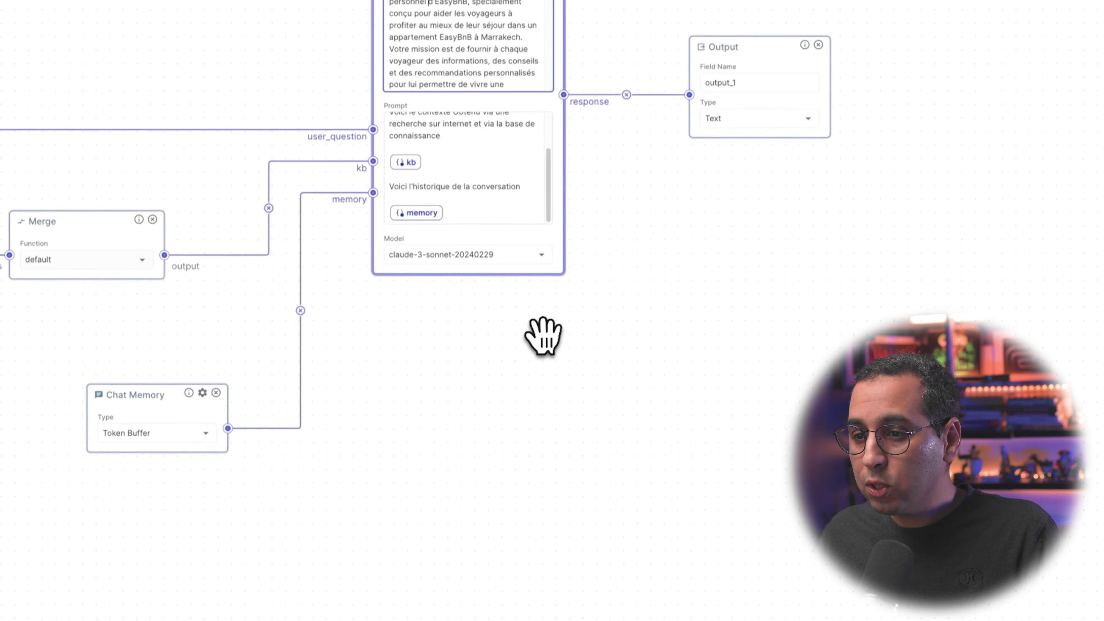
scroll(652, 308, down, 2)
drag(636, 318, 507, 464)
drag(350, 411, 539, 391)
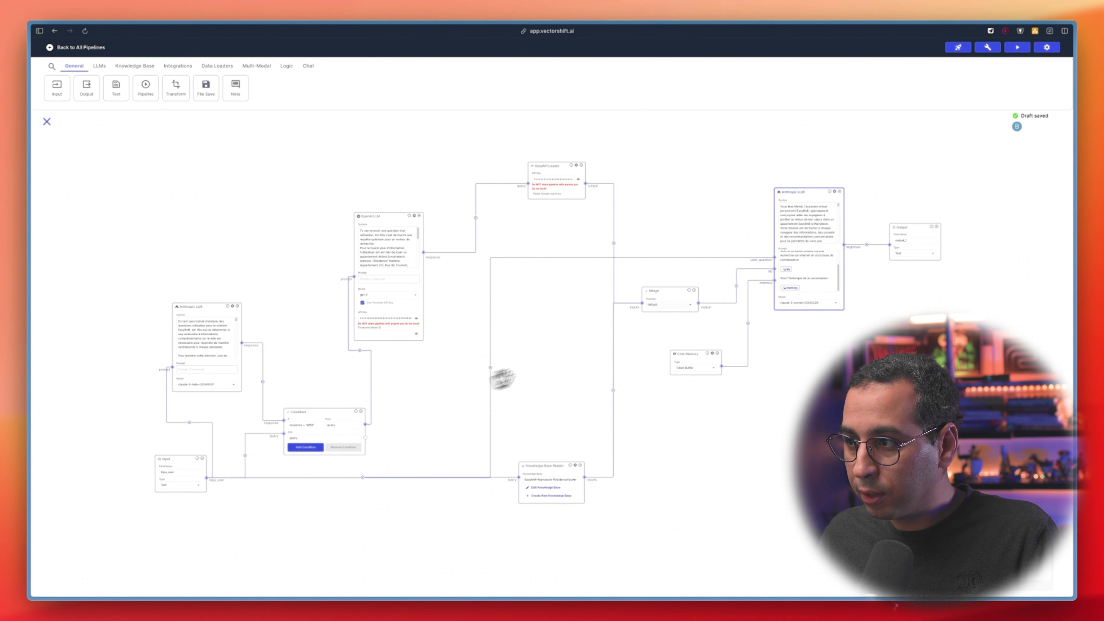
drag(452, 394, 496, 370)
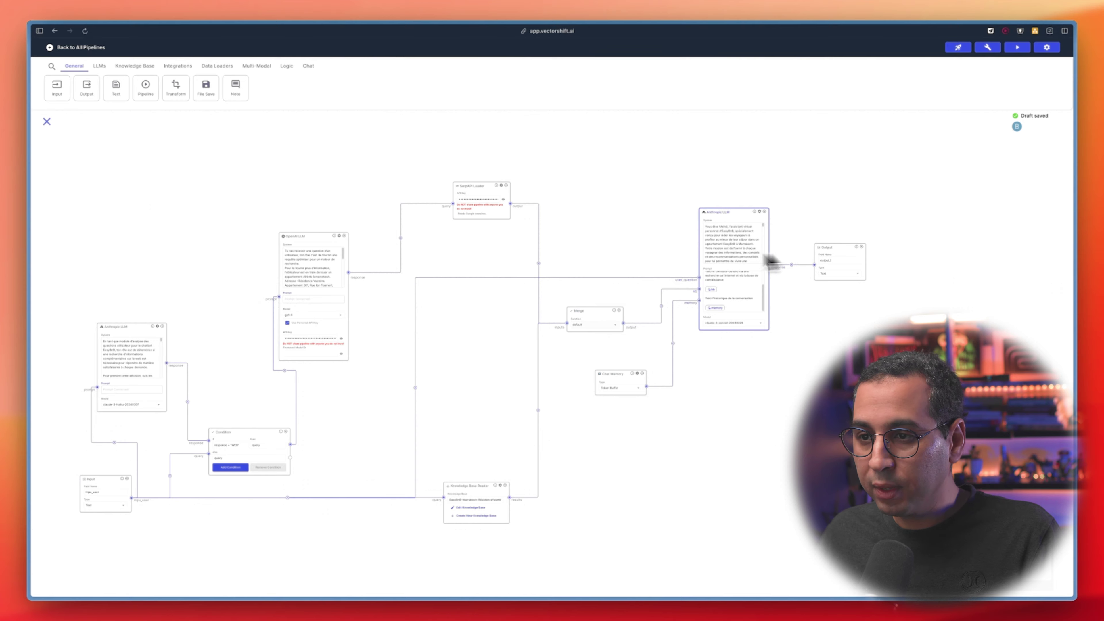
scroll(334, 395, down, 2)
scroll(479, 405, left, 3)
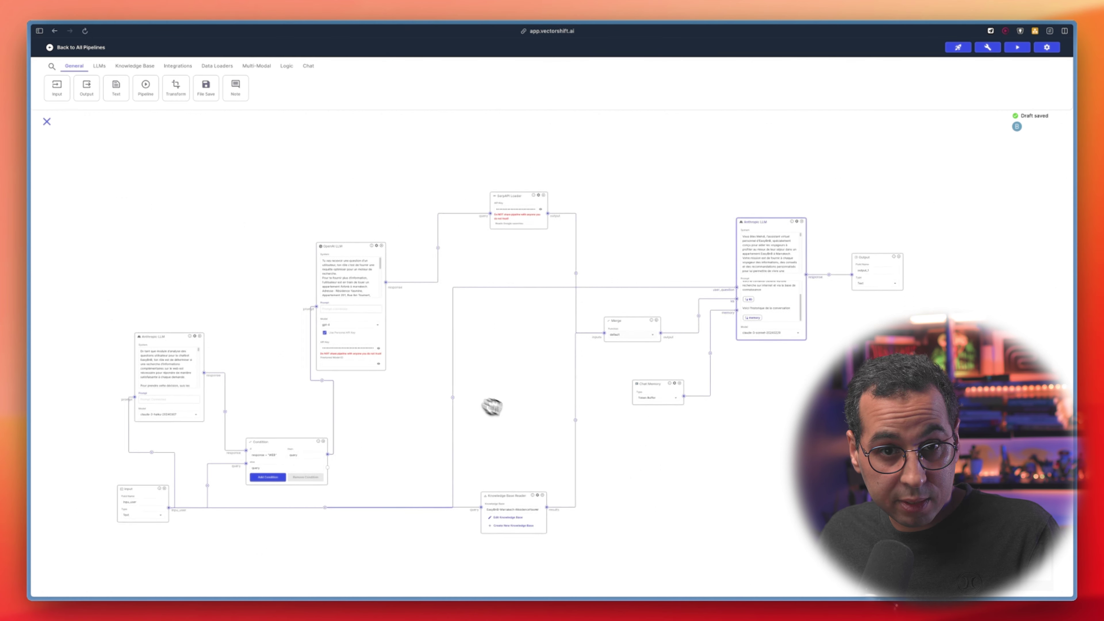
scroll(255, 251, left, 2)
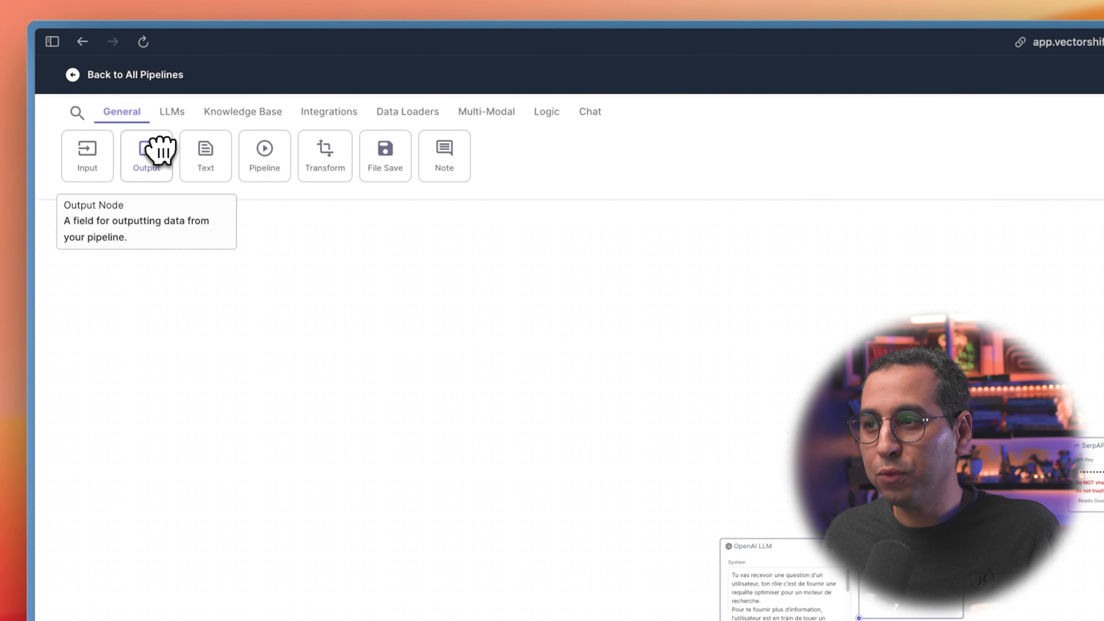
Step: Try out the general nodes by placing a Text node on an empty part of the canvas, and delete it
drag(160, 151, 335, 202)
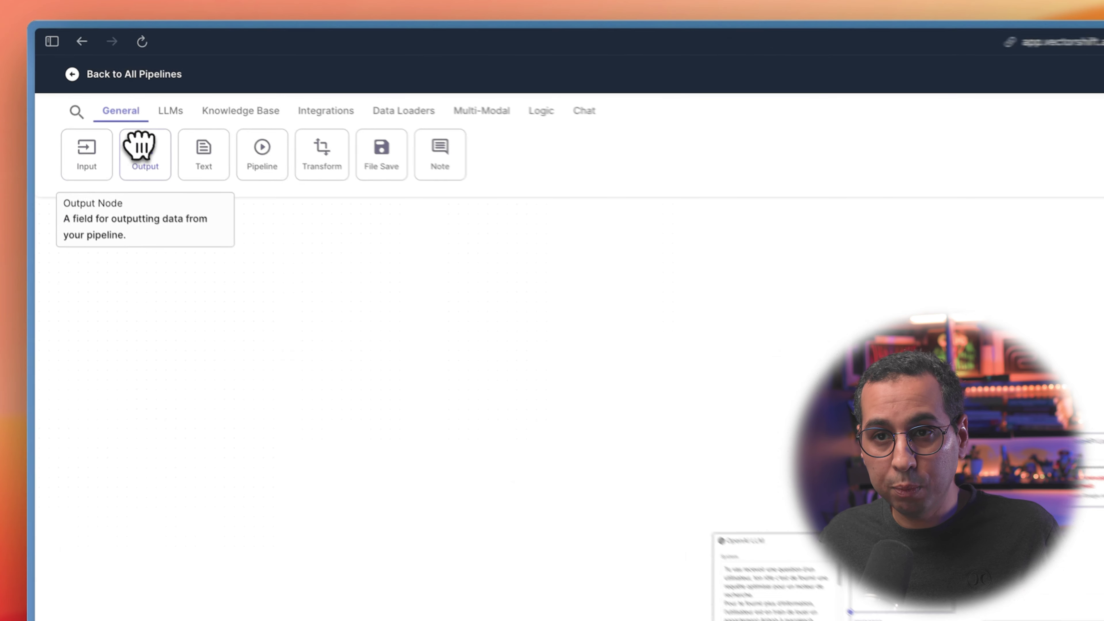
drag(86, 88, 287, 511)
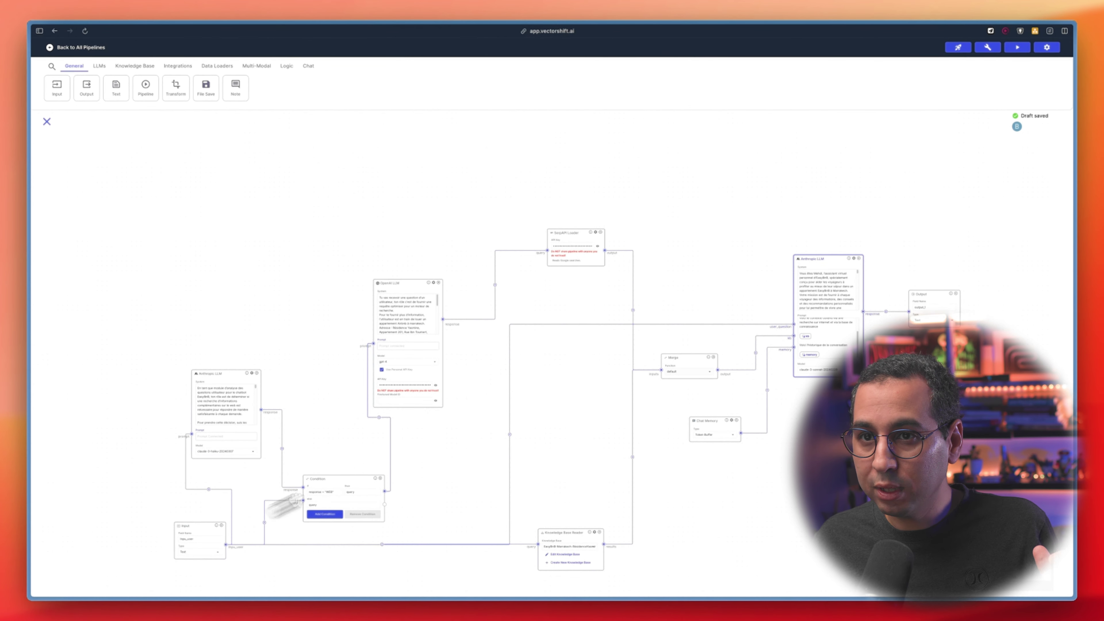
mouse_move(160, 185)
mouse_down()
mouse_move(109, 100)
mouse_move(117, 98)
mouse_move(128, 161)
mouse_move(155, 186)
mouse_up()
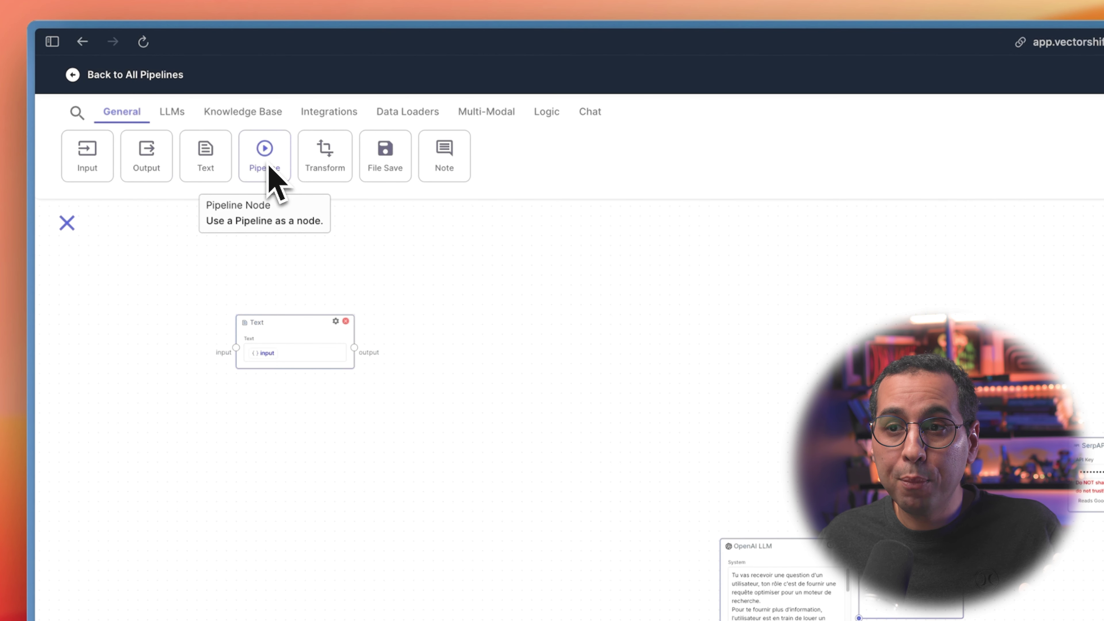
click(345, 321)
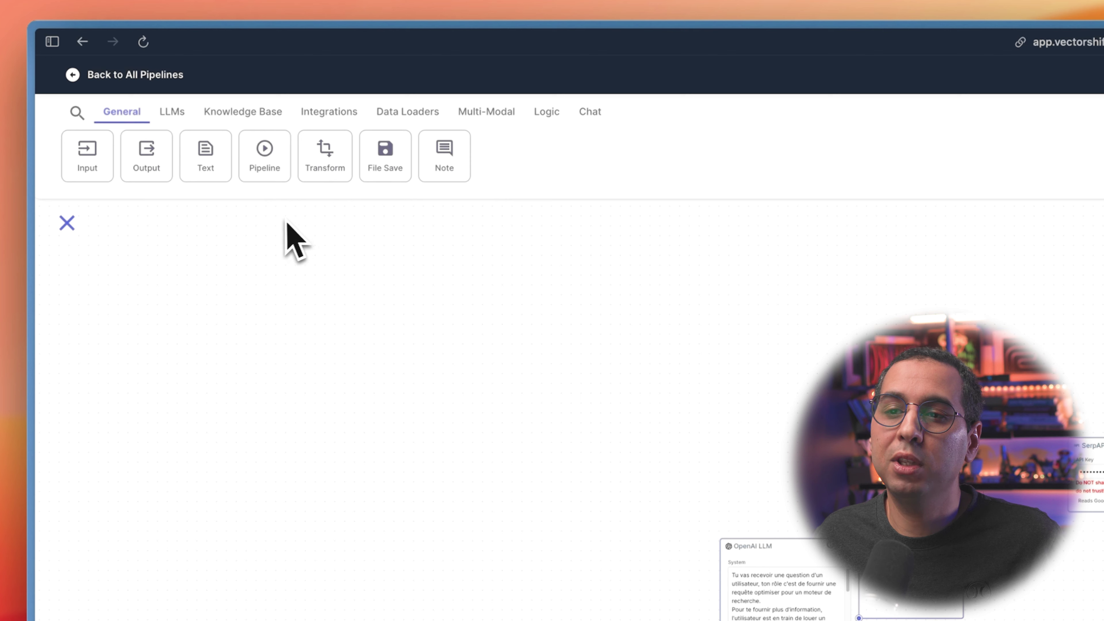
Step: Browse the nodes available for LLMs, knowledge bases and integrations
click(172, 114)
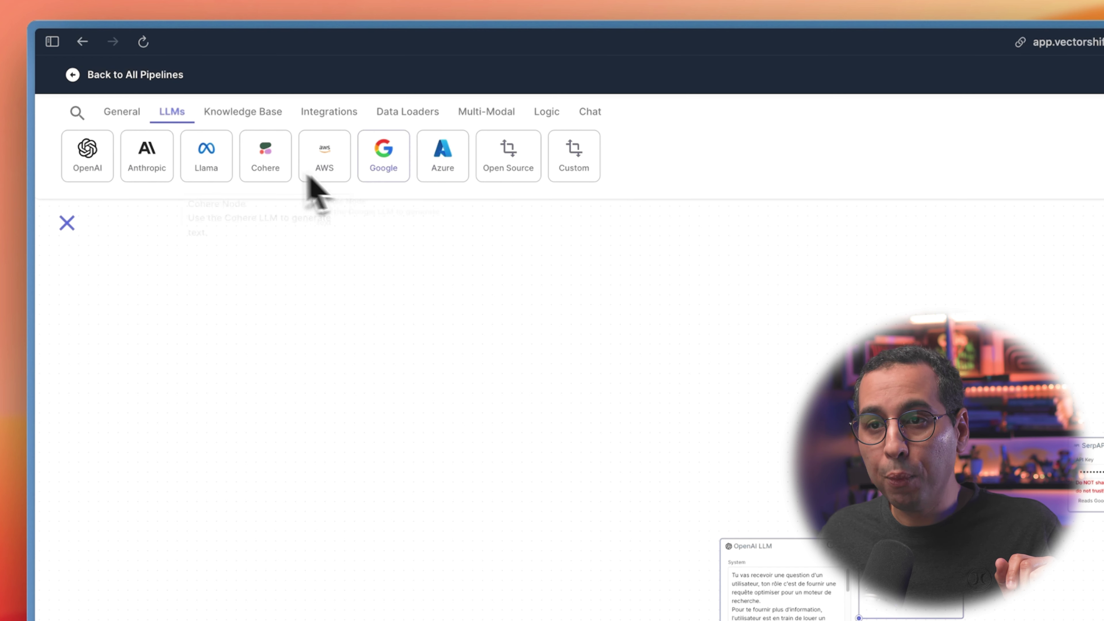
click(253, 113)
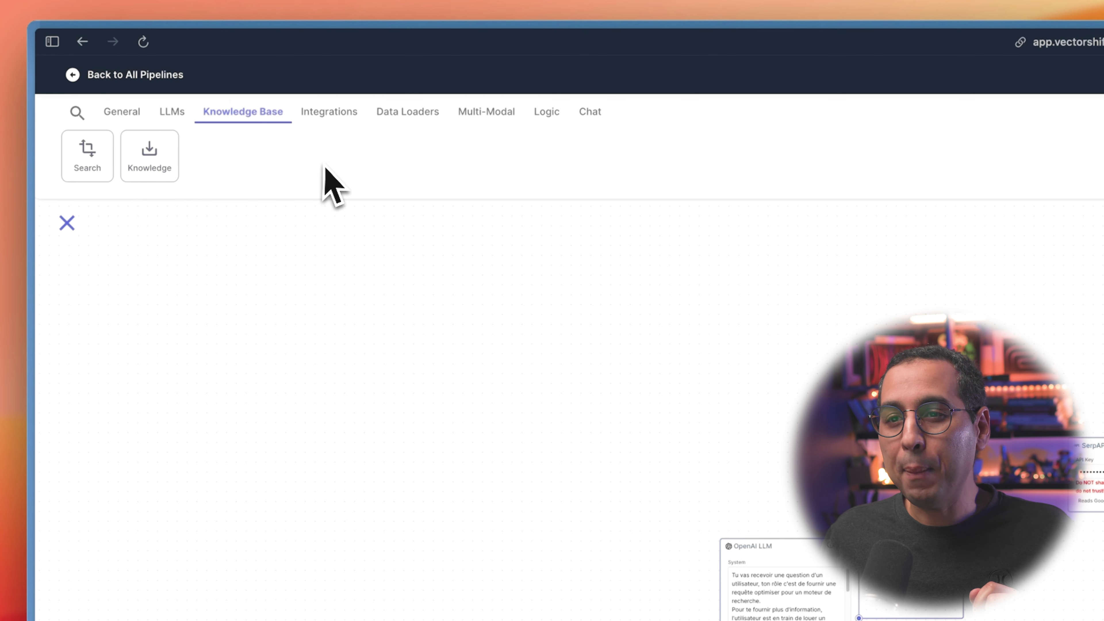
click(343, 112)
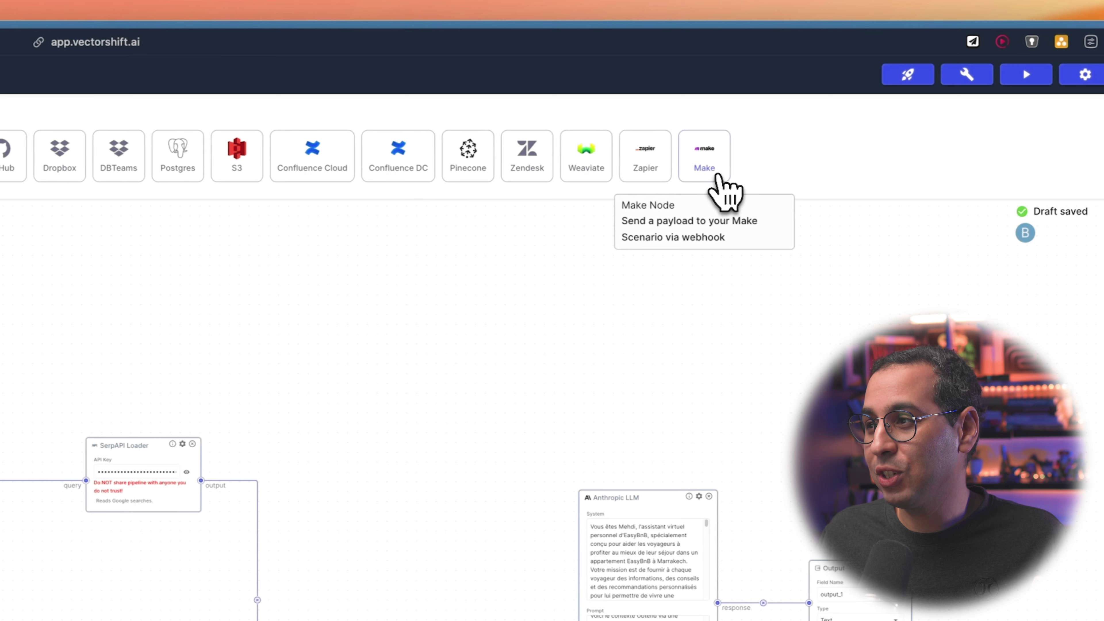
Step: Add a Make node to the empty canvas area above the SerpAPI Loader
drag(717, 170, 428, 368)
drag(511, 367, 411, 340)
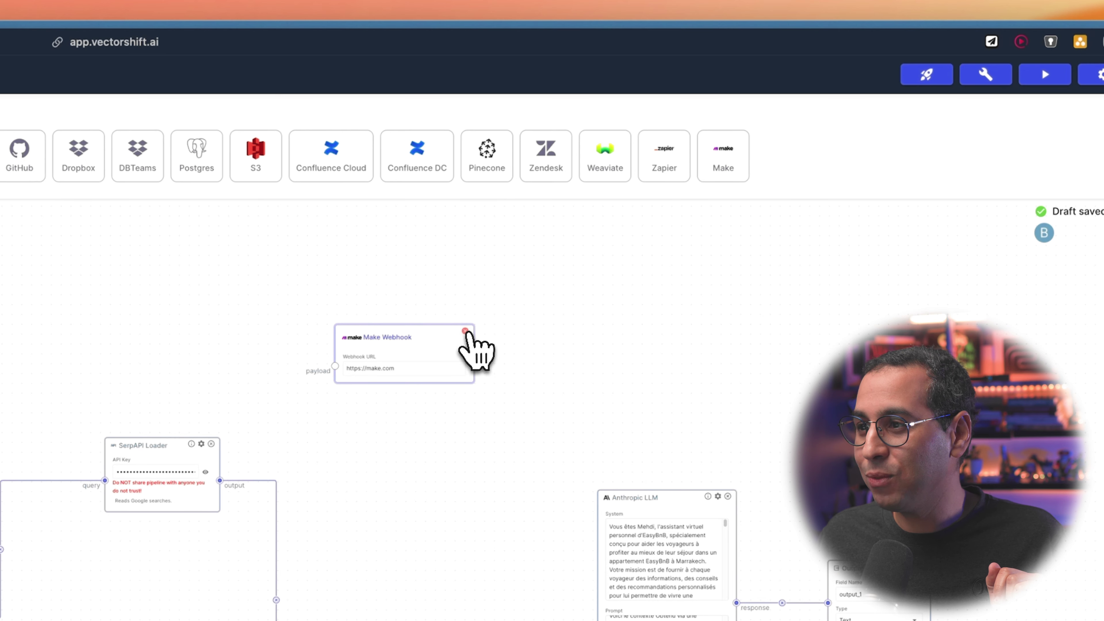
Step: Browse the nodes available for data loaders, multi-modal, logic and chat, and look at the pipeline's Condition node
click(394, 114)
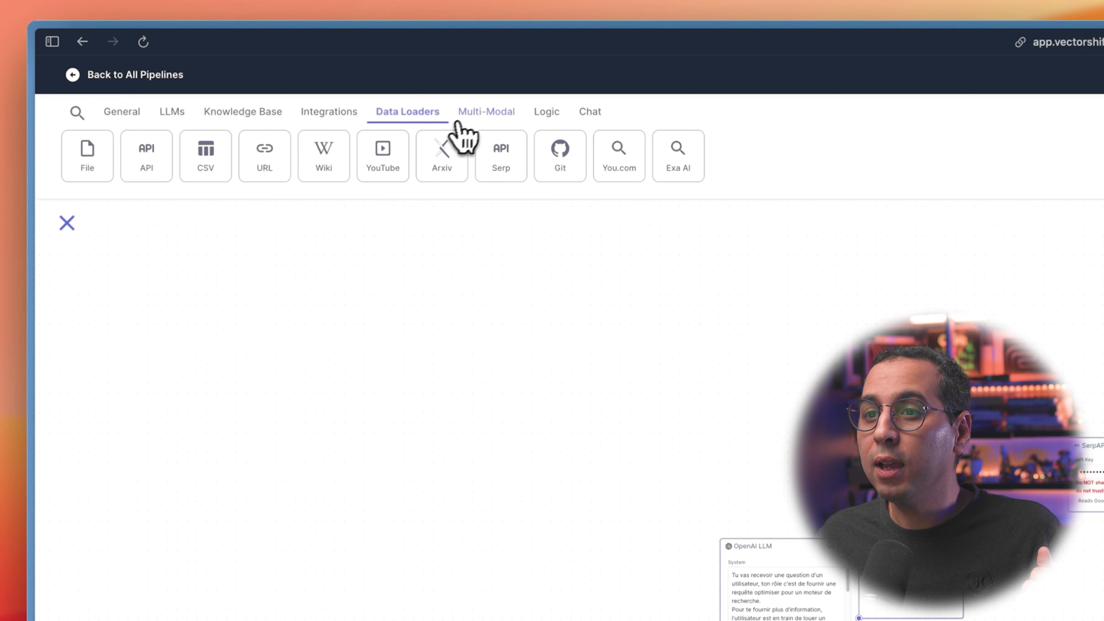
click(485, 112)
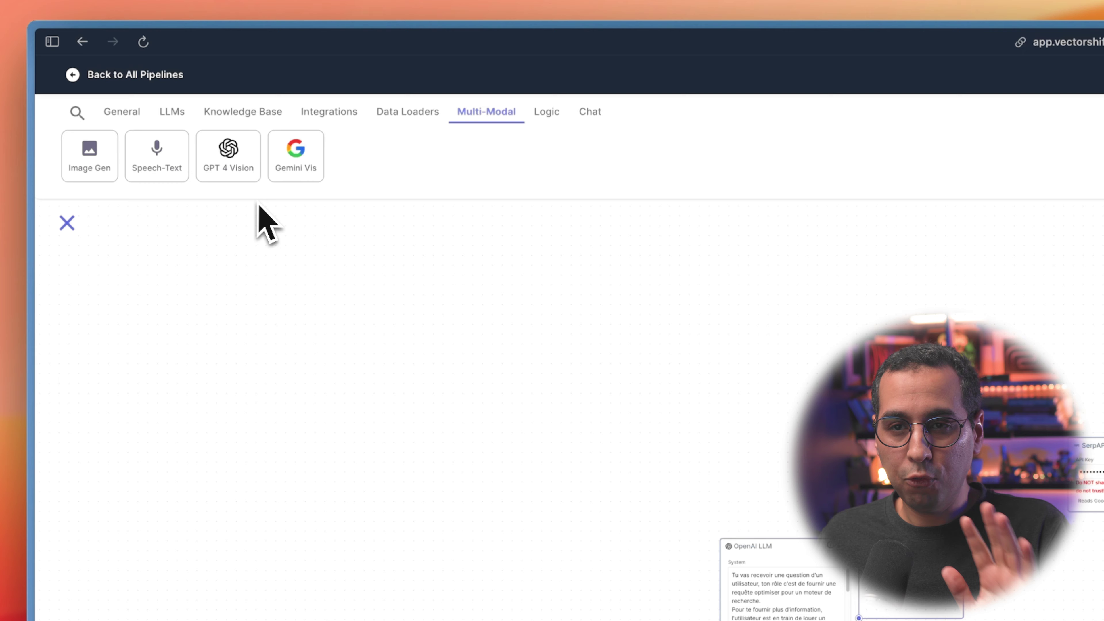
click(544, 114)
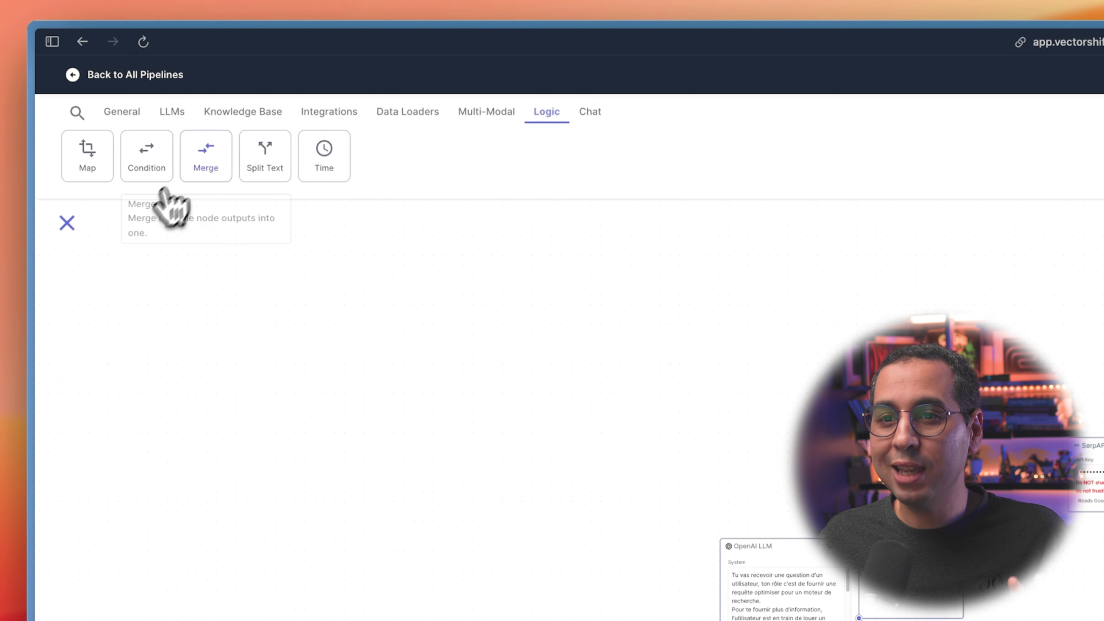
scroll(341, 372, down, 3)
scroll(341, 371, right, 3)
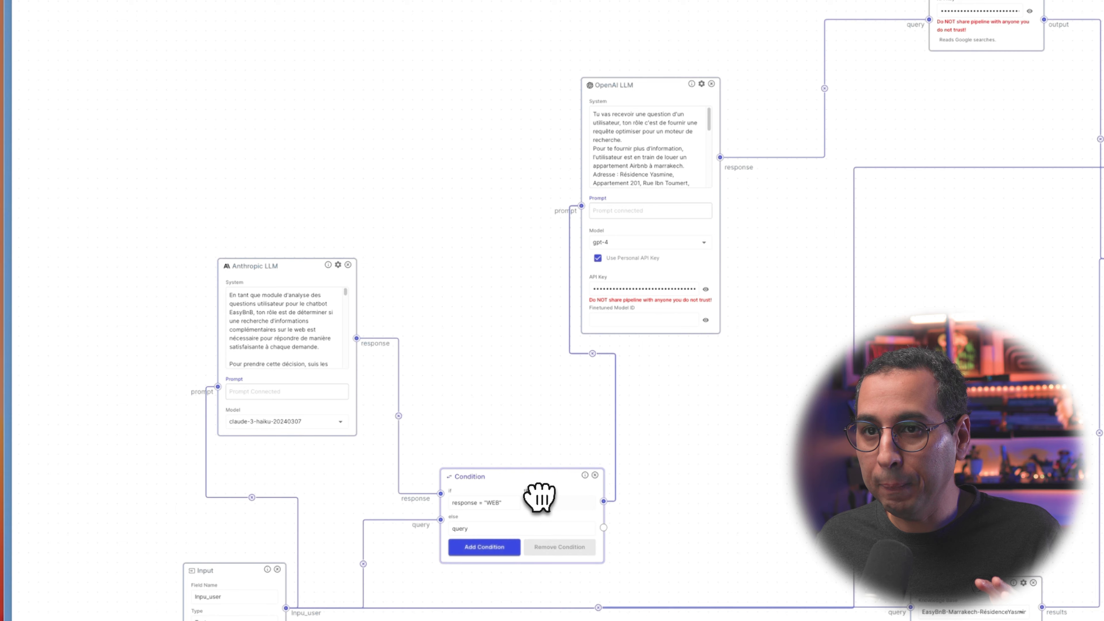
click(591, 106)
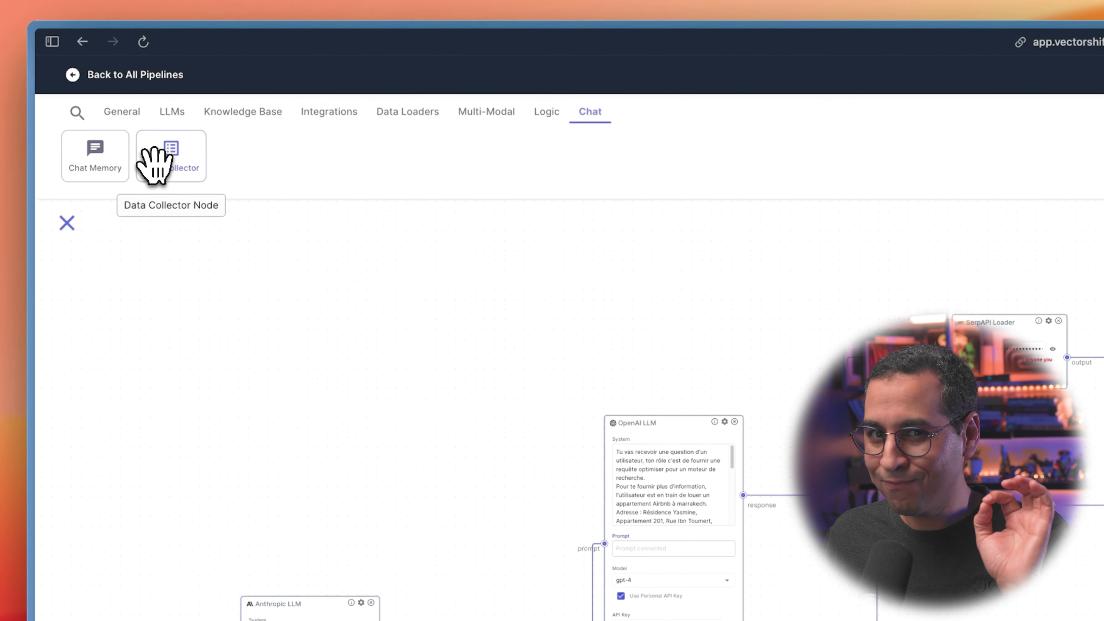
Step: Try out the Data Collector node by placing it on the empty canvas beside the OpenAI LLM node, and delete it
drag(156, 163, 304, 396)
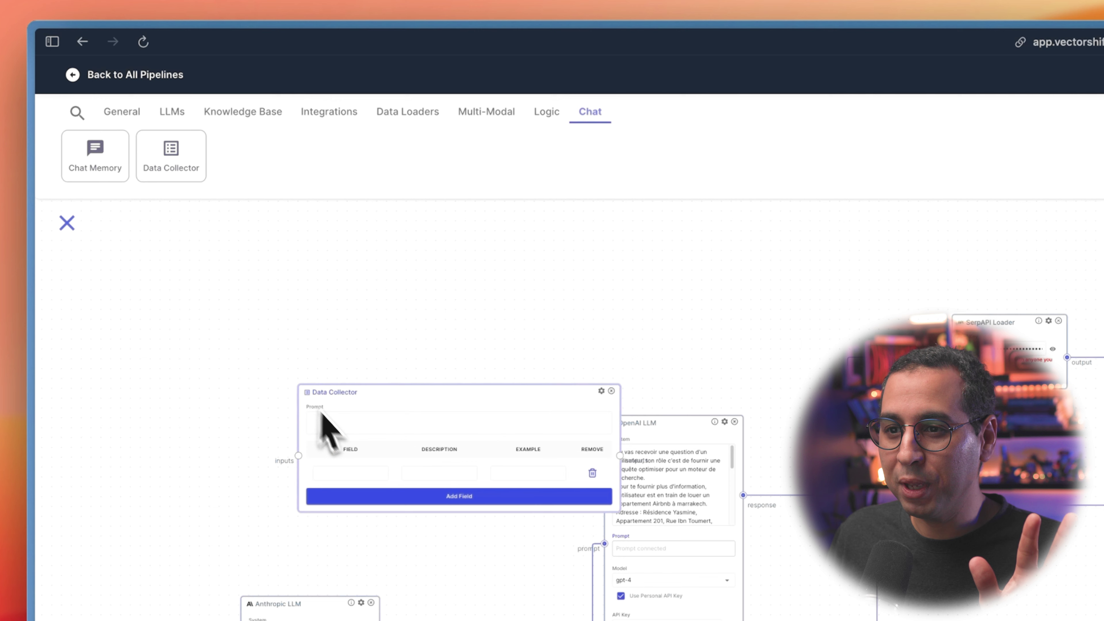
drag(419, 420, 268, 343)
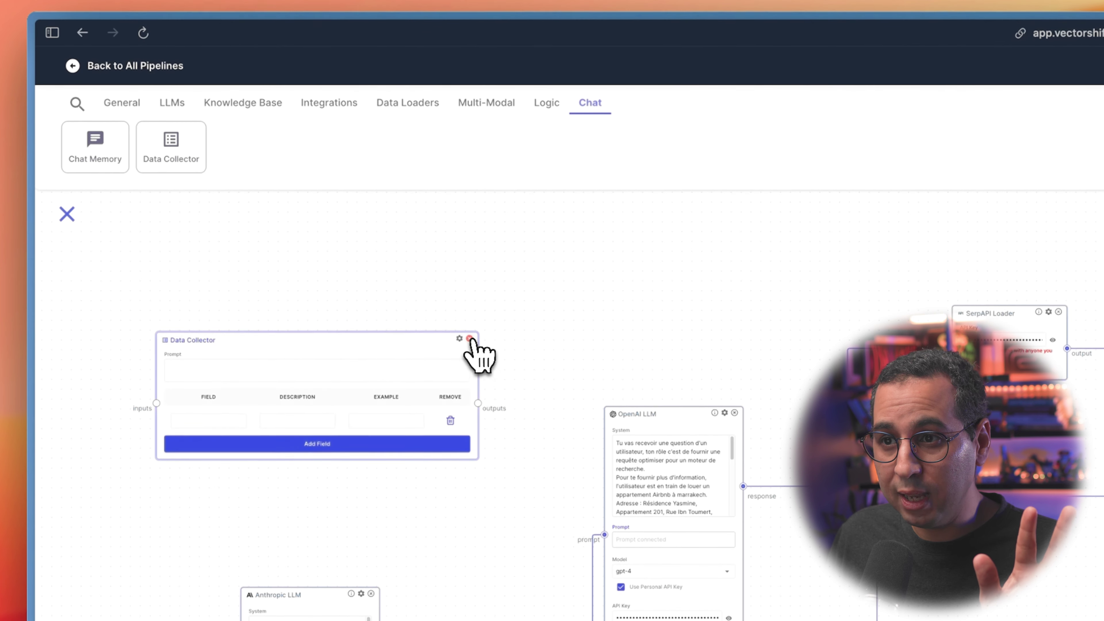
click(469, 345)
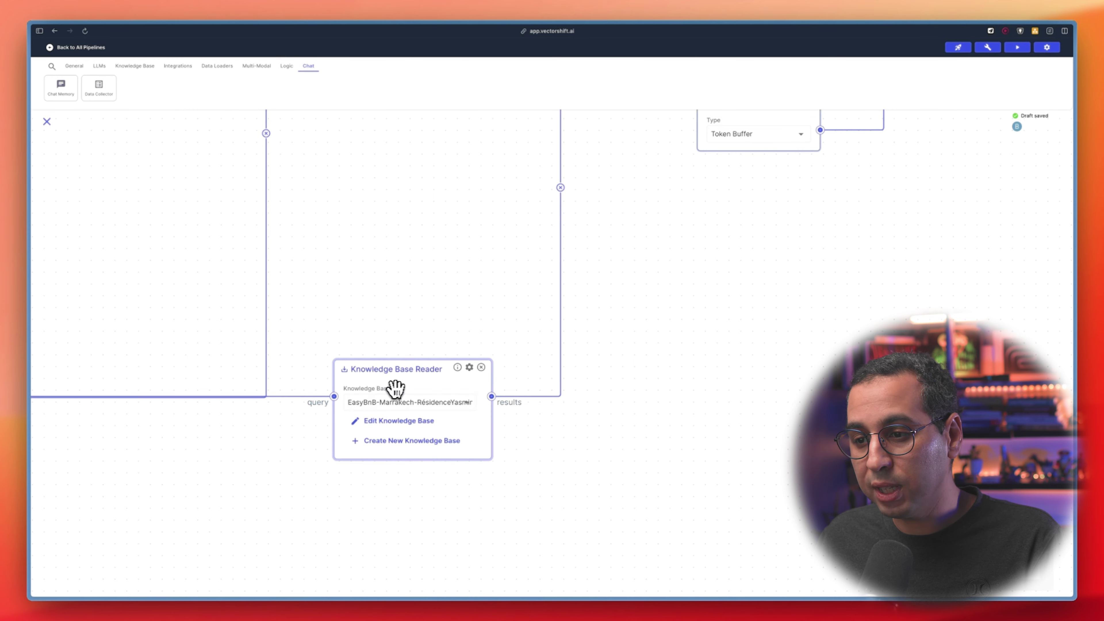
Step: Open the EasyBnB Marrakech knowledge base from Storage for editing and expand its advanced settings
click(399, 403)
click(294, 227)
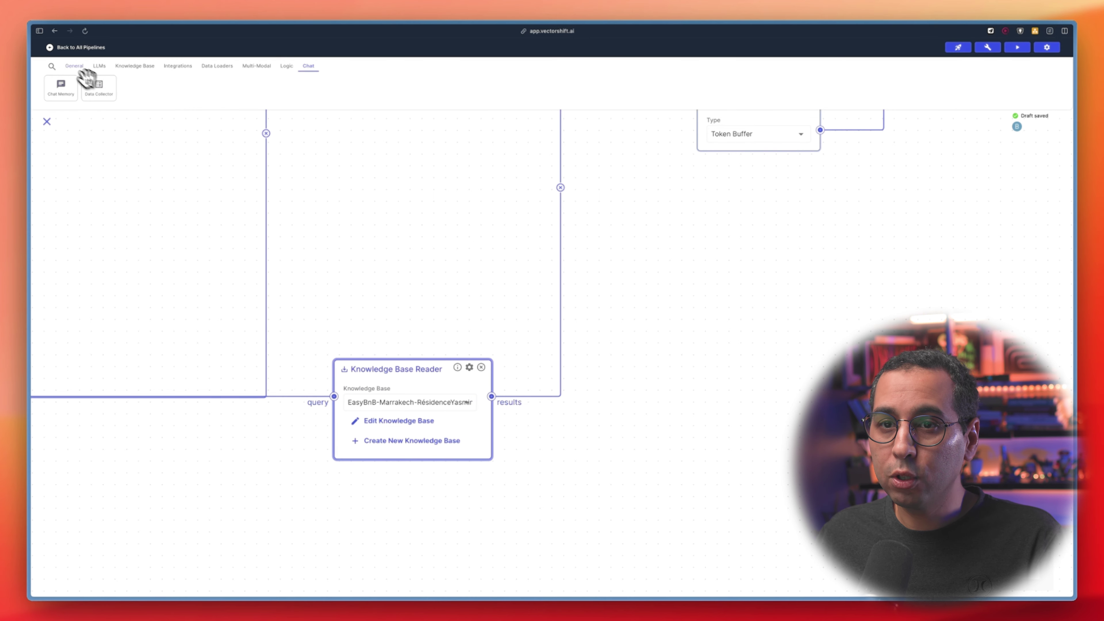
click(59, 46)
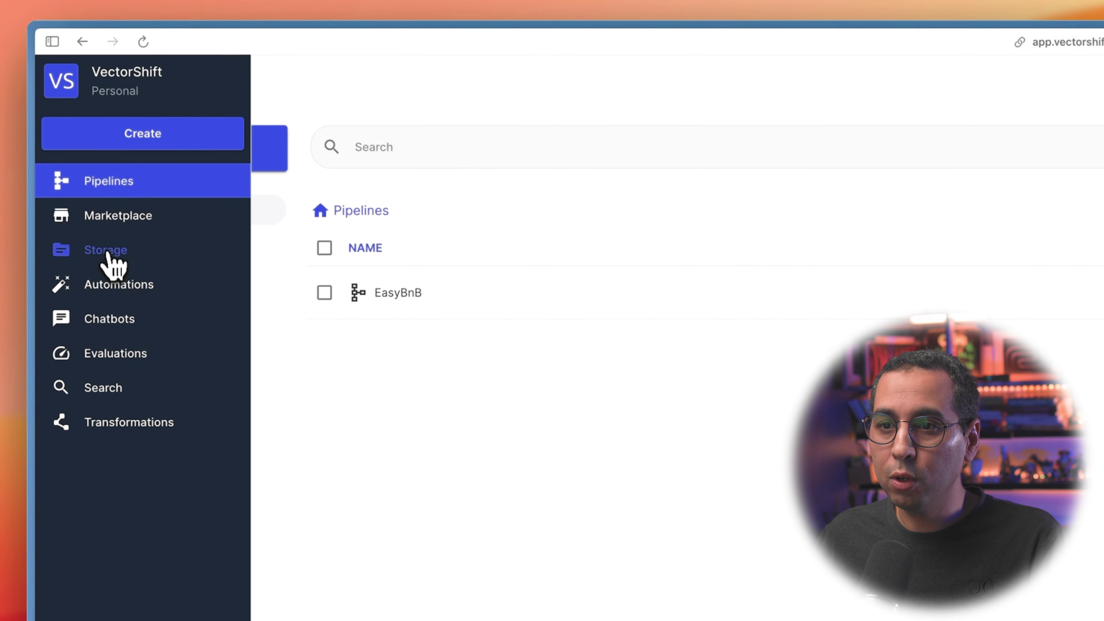
click(109, 254)
click(480, 324)
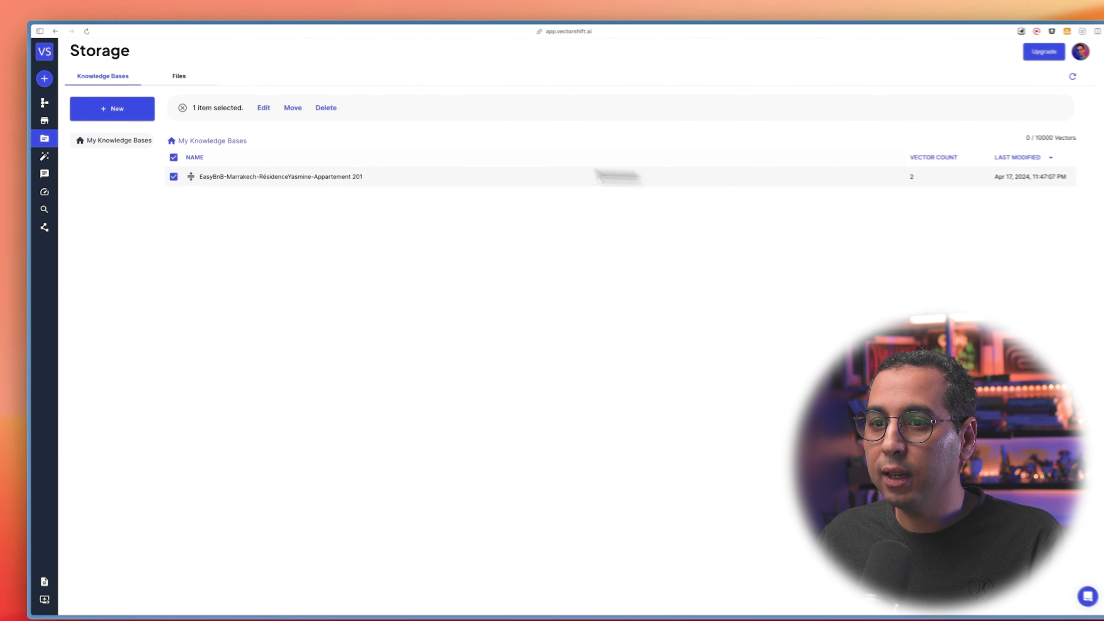
click(263, 108)
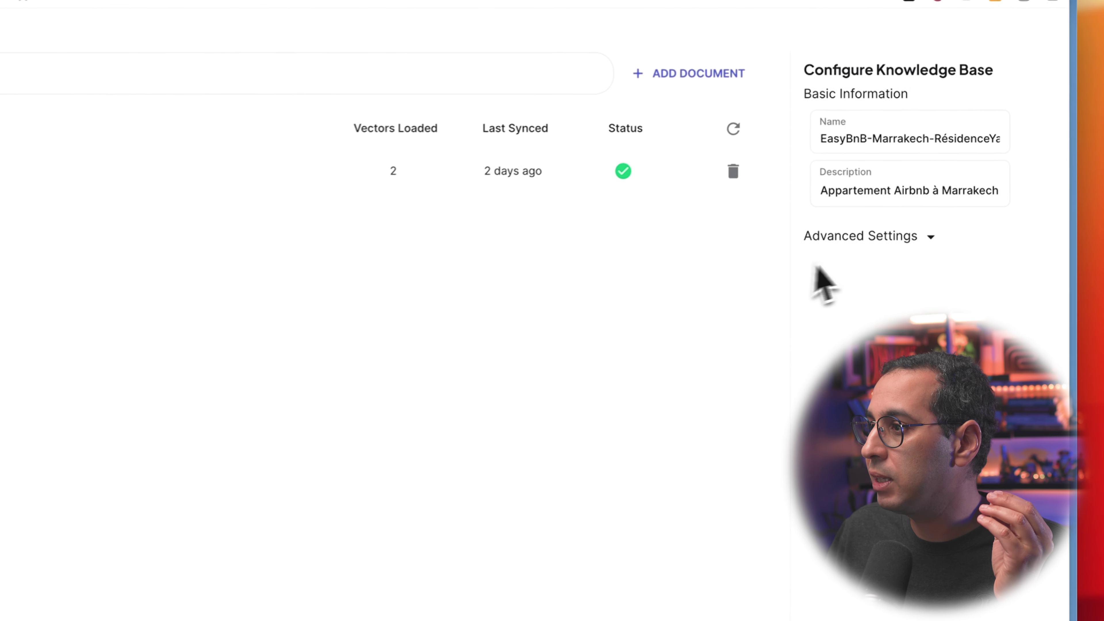
click(867, 236)
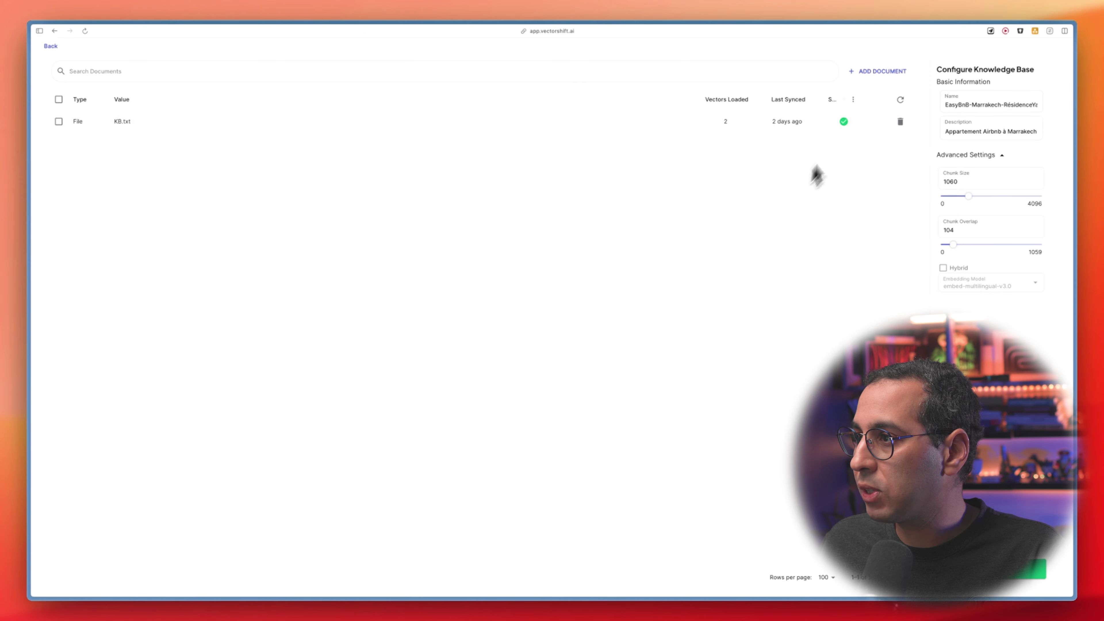
Step: Review the loader types offered for adding a document to the knowledge base, and close the dialog without adding one
click(874, 71)
click(428, 407)
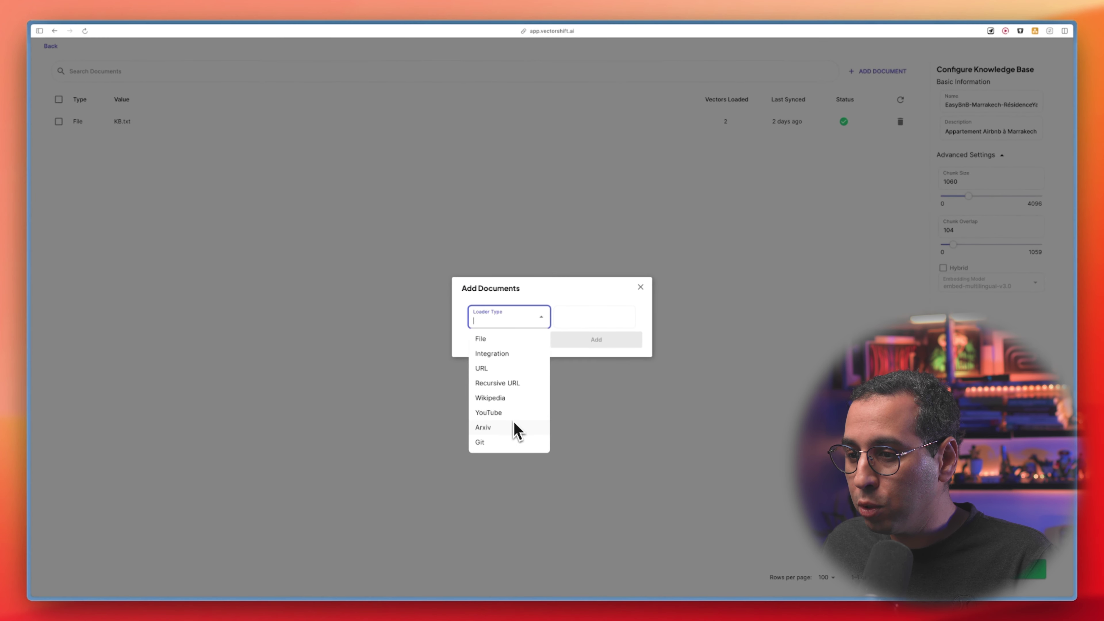
click(408, 361)
click(500, 341)
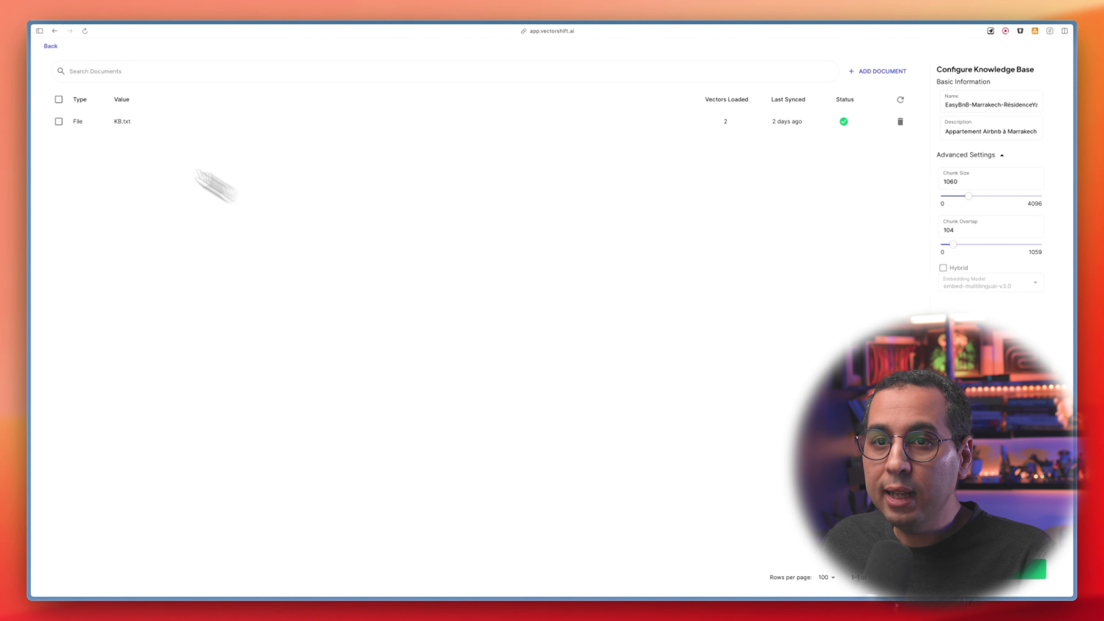
Step: Leave the knowledge base and reopen the EasyBnB pipeline for editing
click(52, 47)
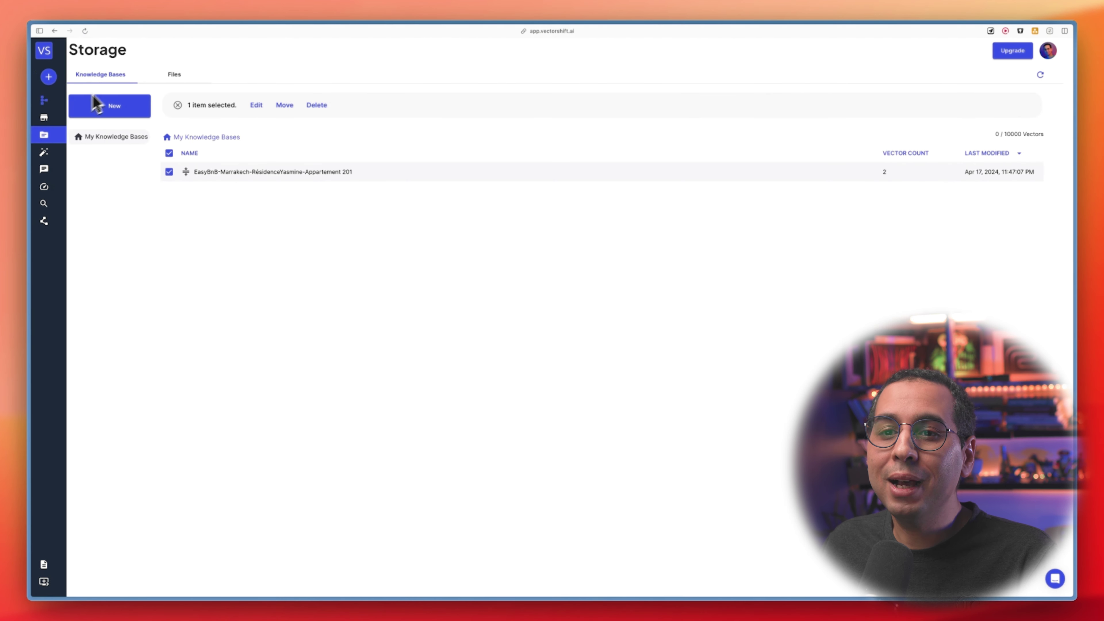
click(55, 102)
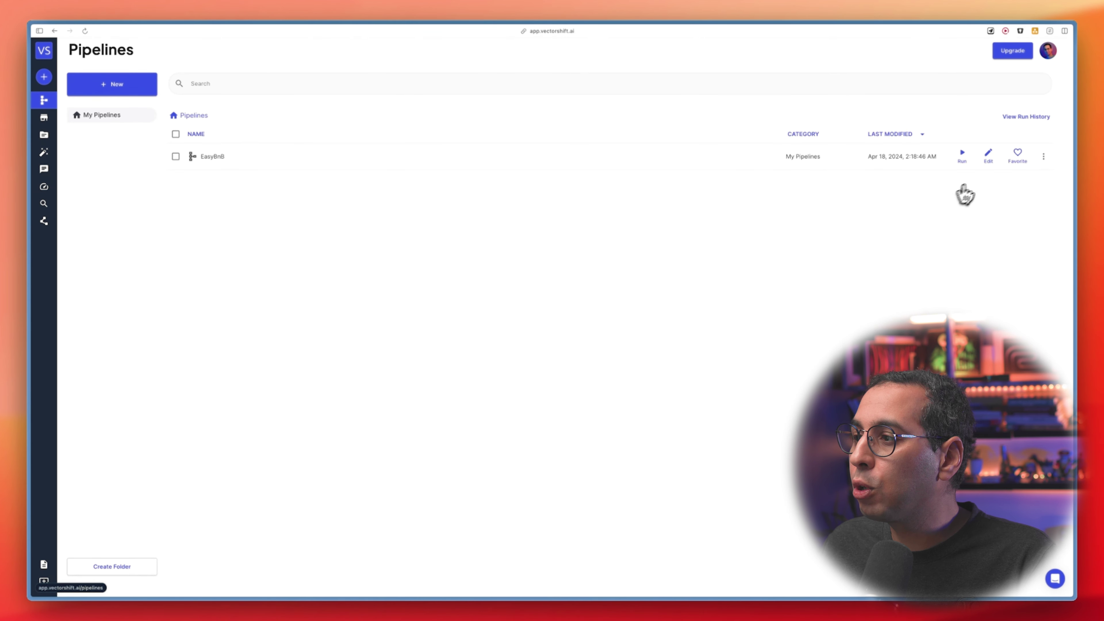
click(986, 157)
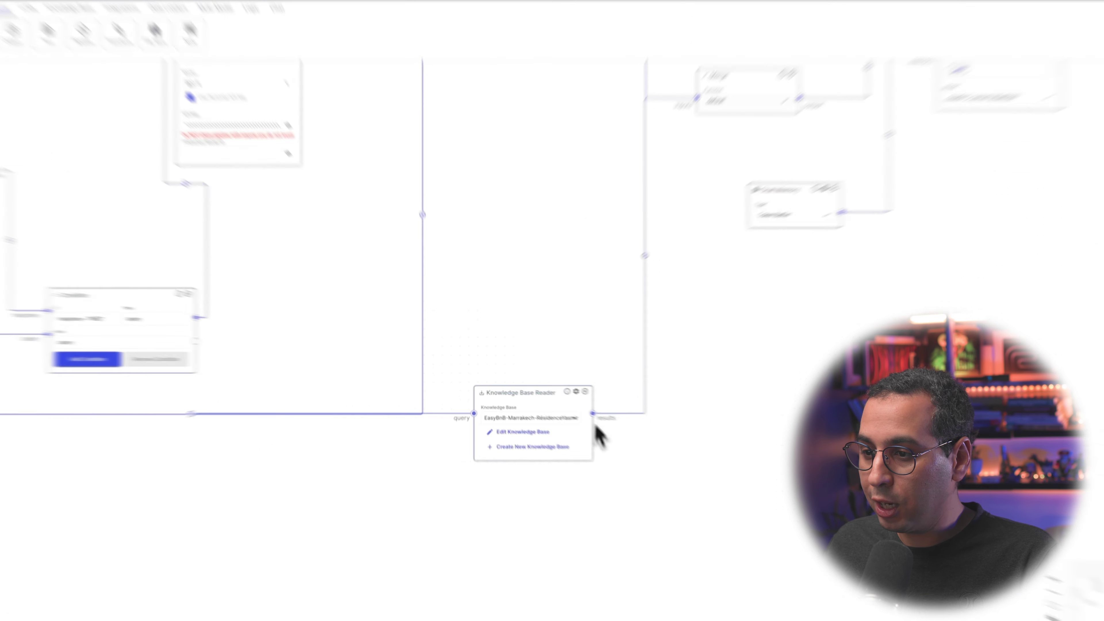
Step: Examine the knowledge base linked to the Knowledge Base Reader node and the node's advanced settings, and close both
click(481, 467)
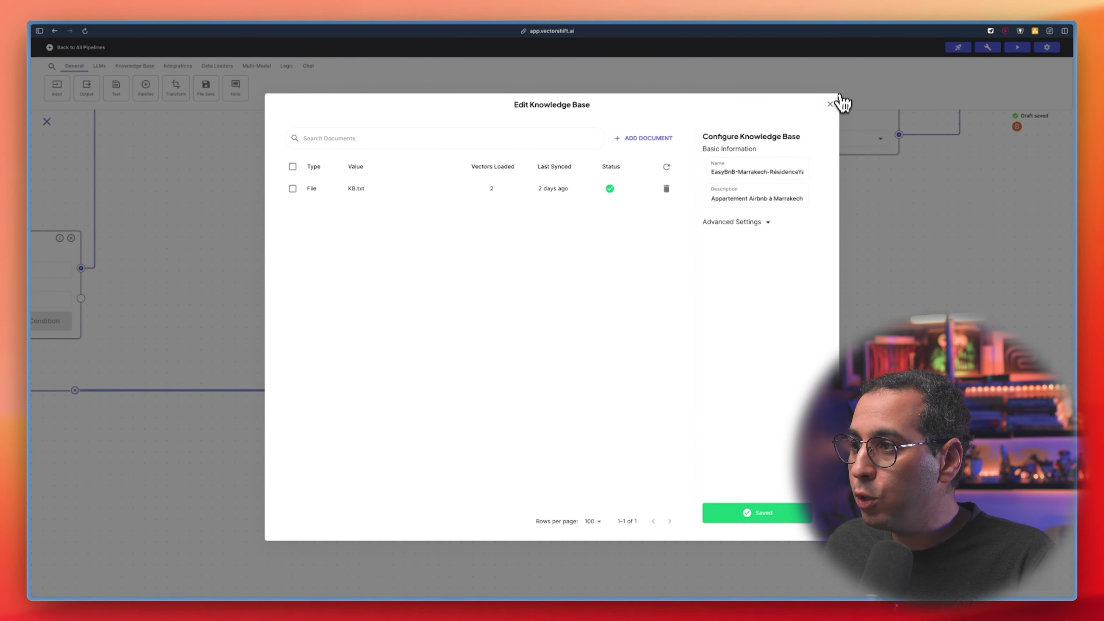
click(830, 104)
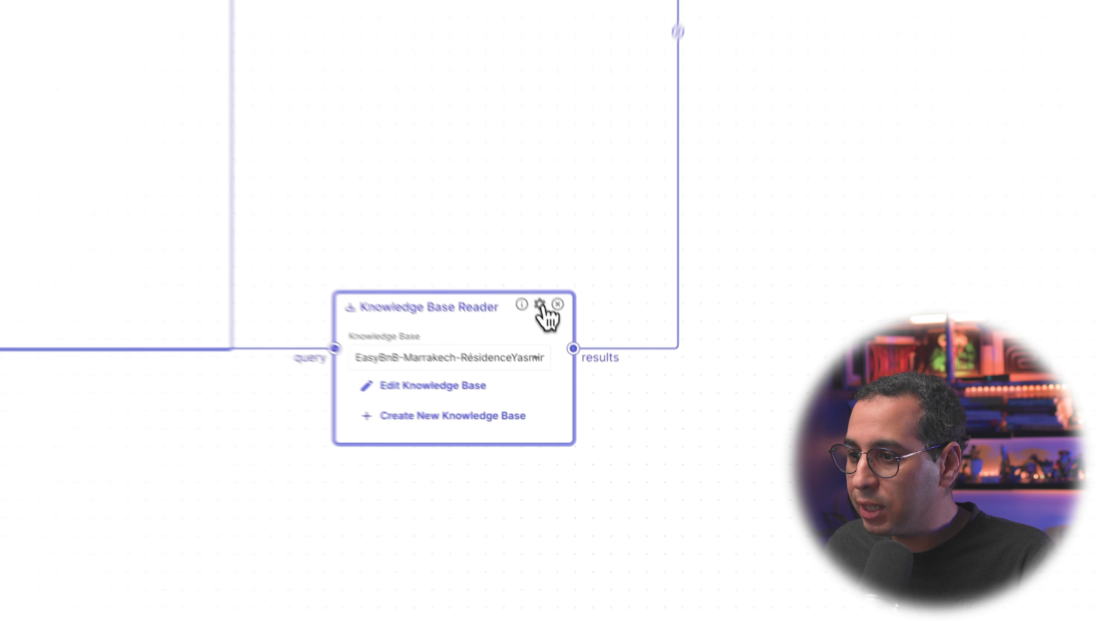
click(540, 305)
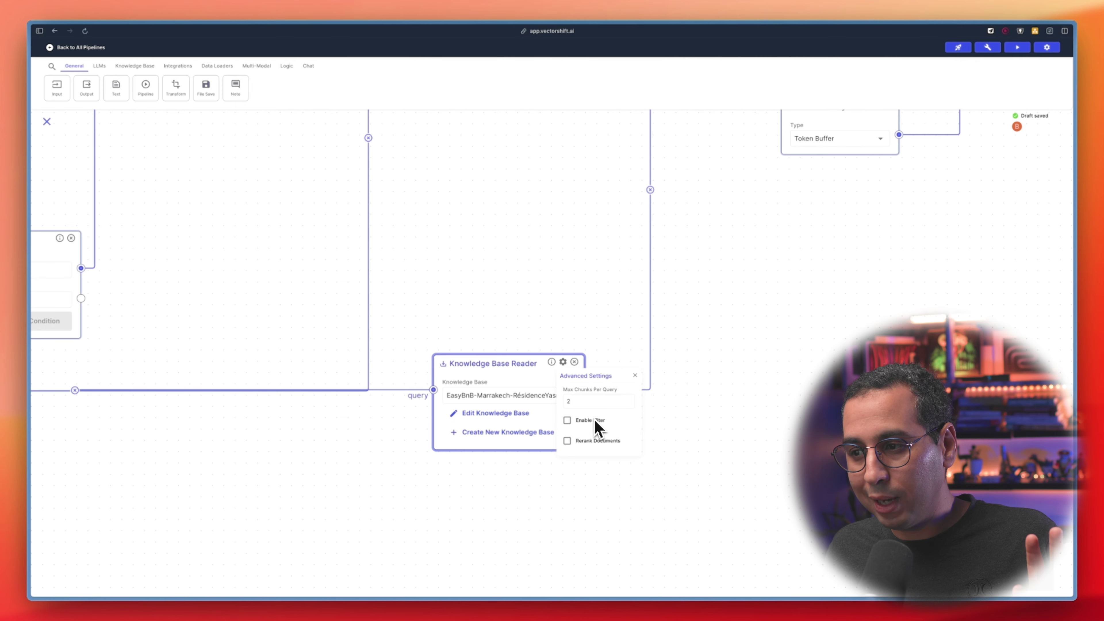
click(607, 342)
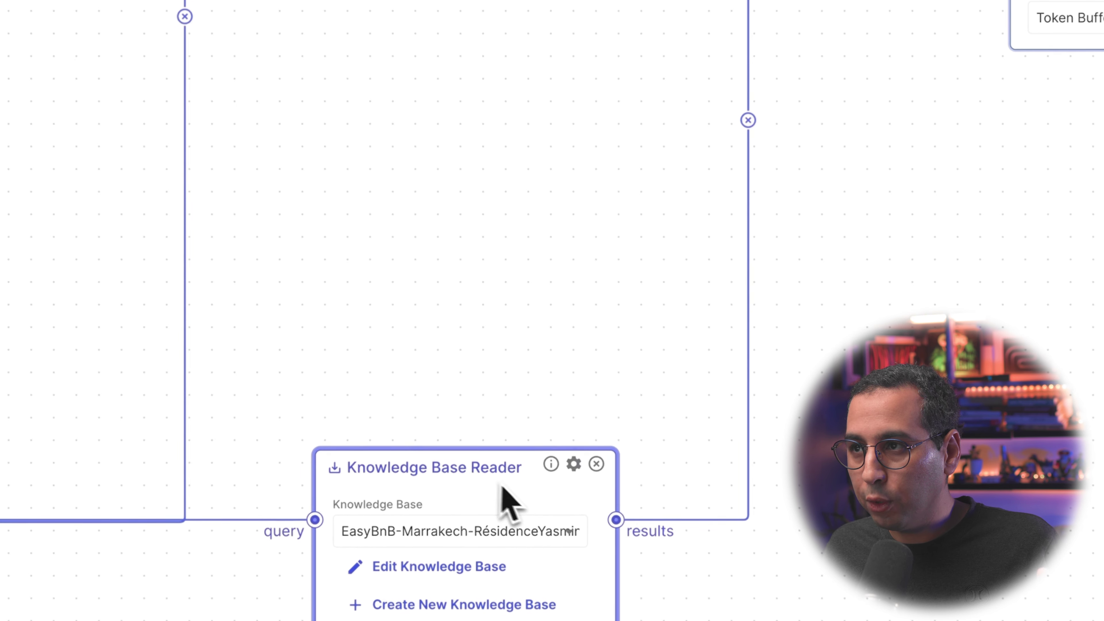
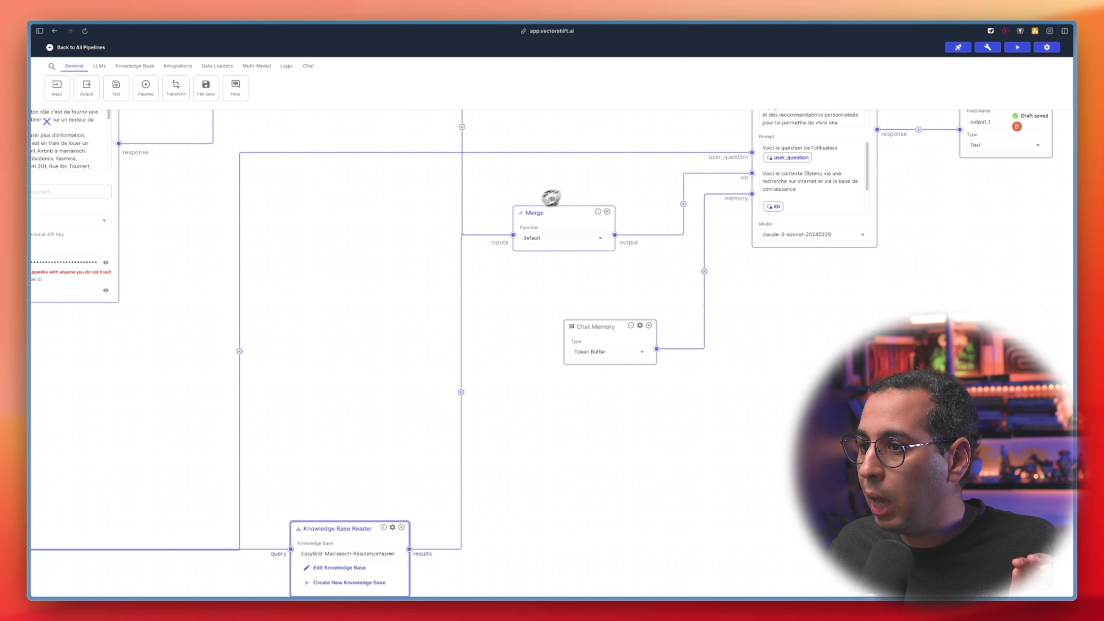
Step: Check the model choices of the final Anthropic LLM node before the Output node
click(773, 234)
click(698, 283)
drag(699, 282, 669, 383)
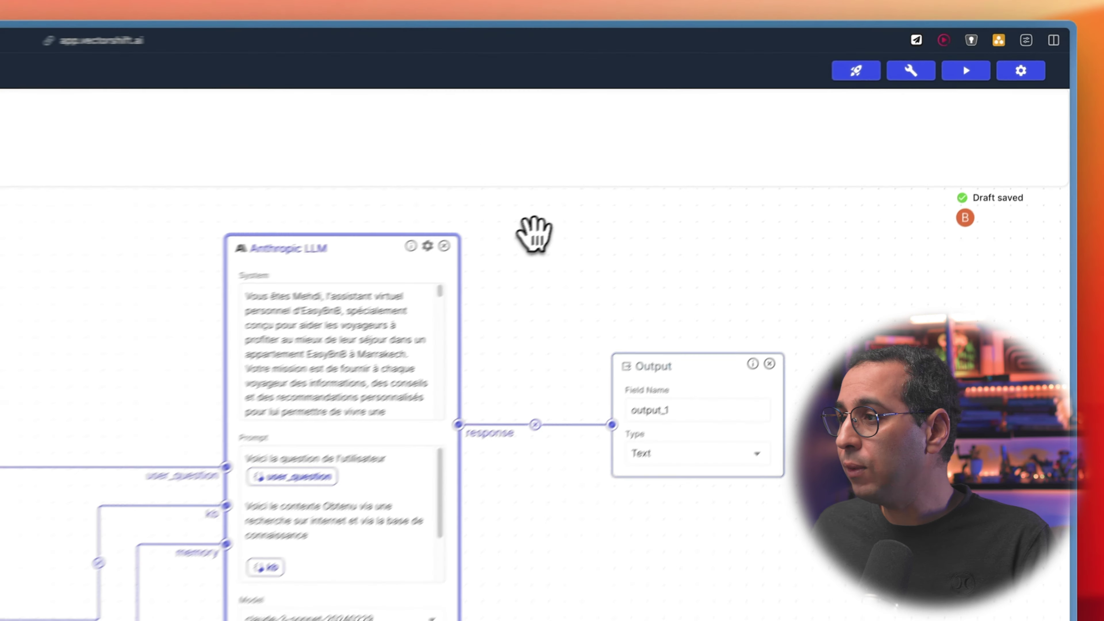
Step: View the options for turning the pipeline into a chatbot, automation or search, and dismiss them
click(904, 79)
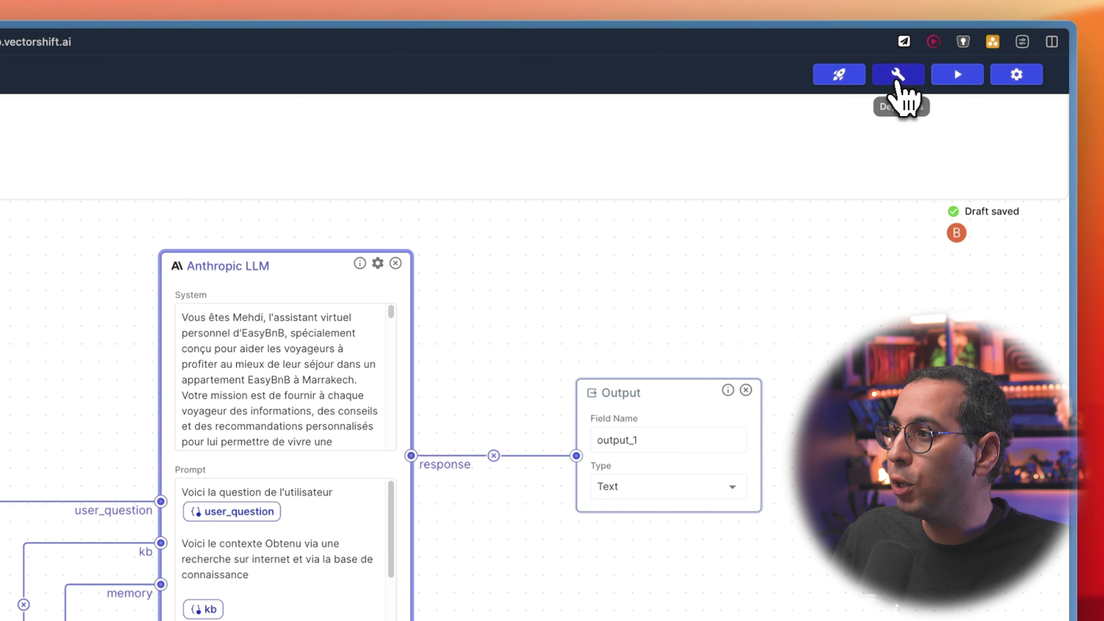
click(898, 79)
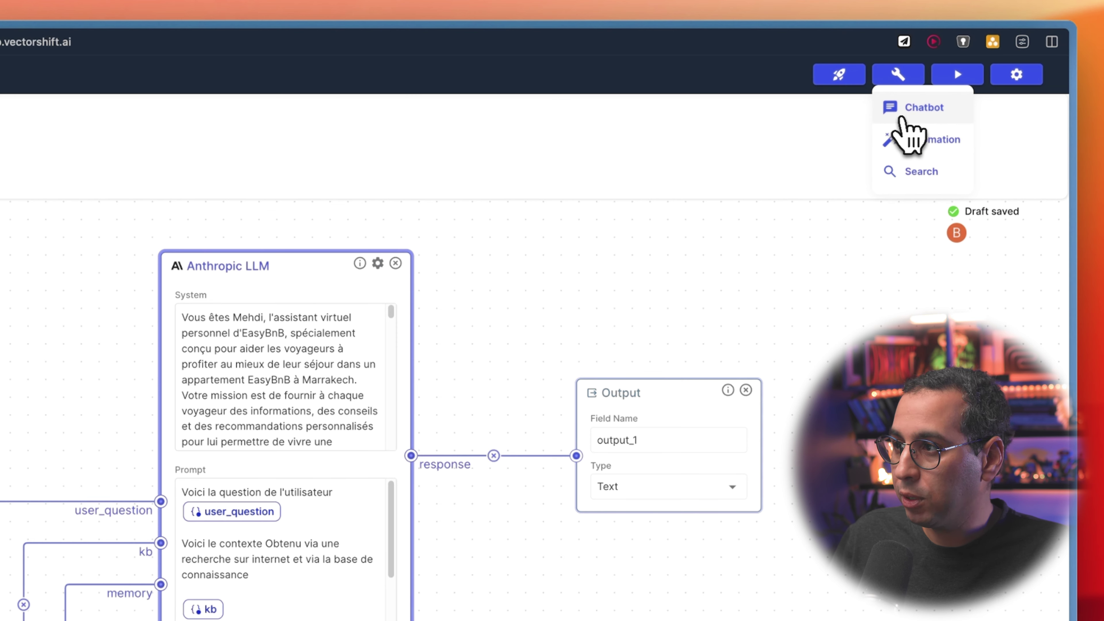
click(739, 146)
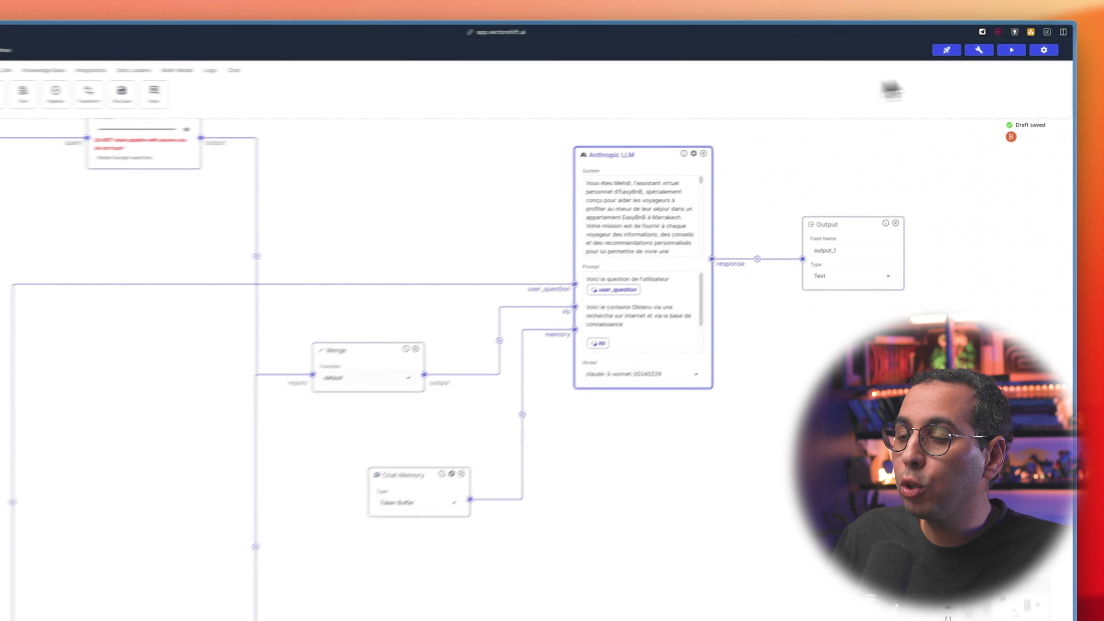
Step: Leave the pipeline and open the existing EasyBnB chatbot for editing
click(78, 53)
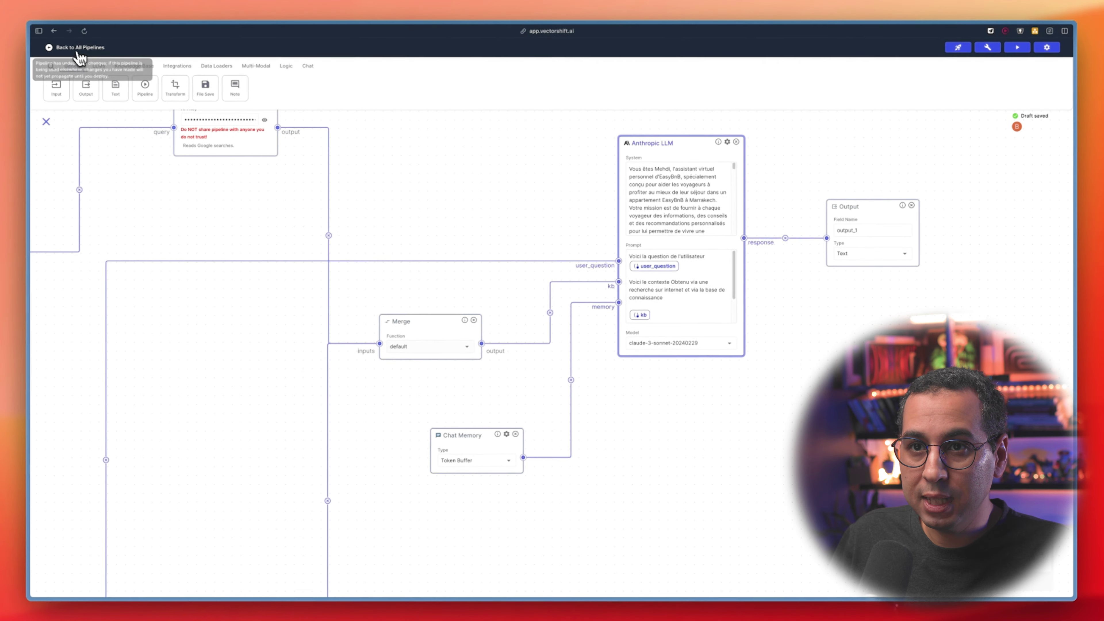
click(51, 171)
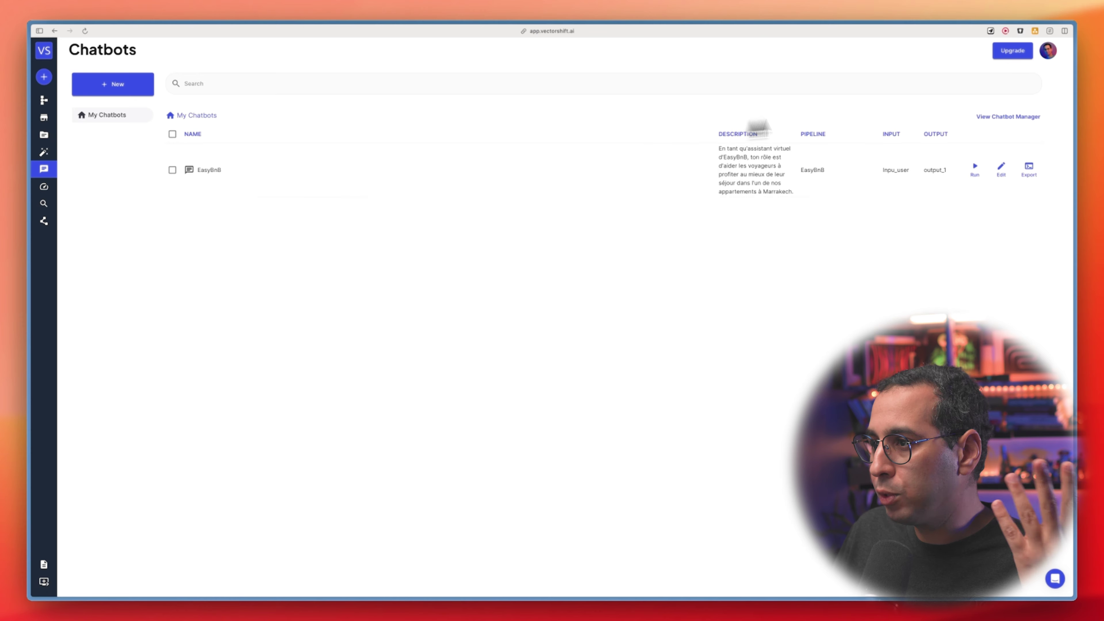
click(998, 174)
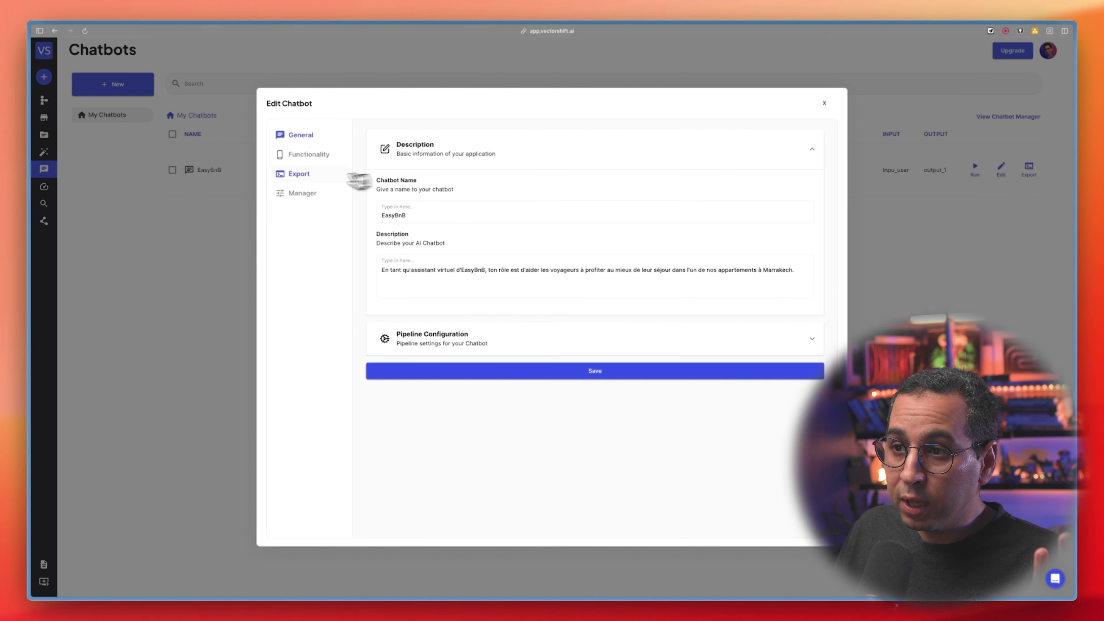
Step: In the chatbot's pipeline configuration, choose inpu_user as input, output_1 as output and EasyBnB as the pipeline
click(485, 338)
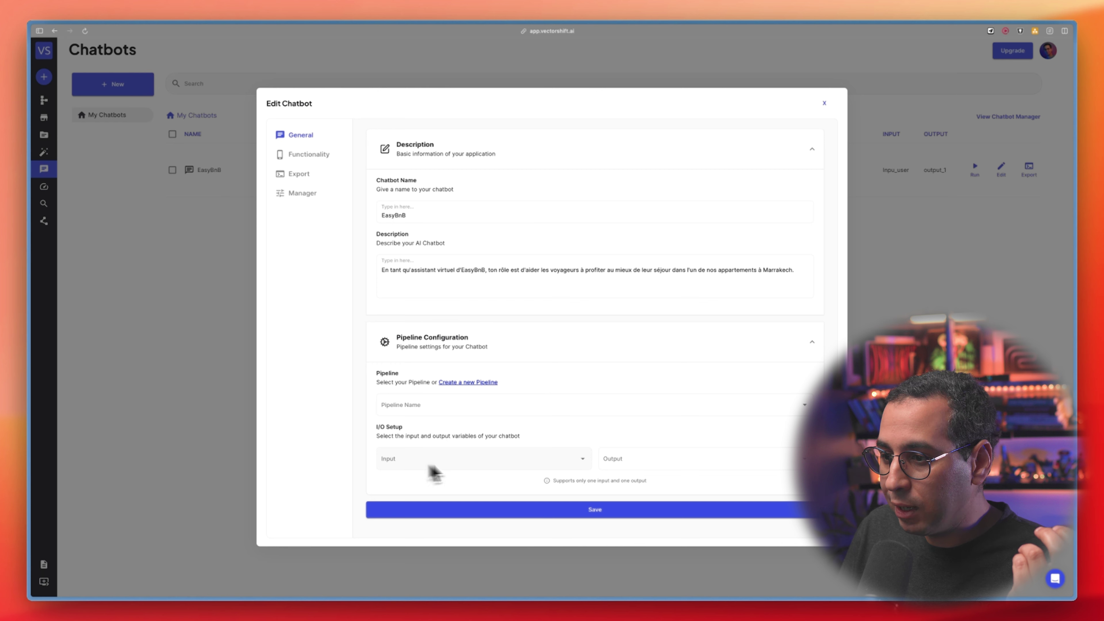
click(486, 457)
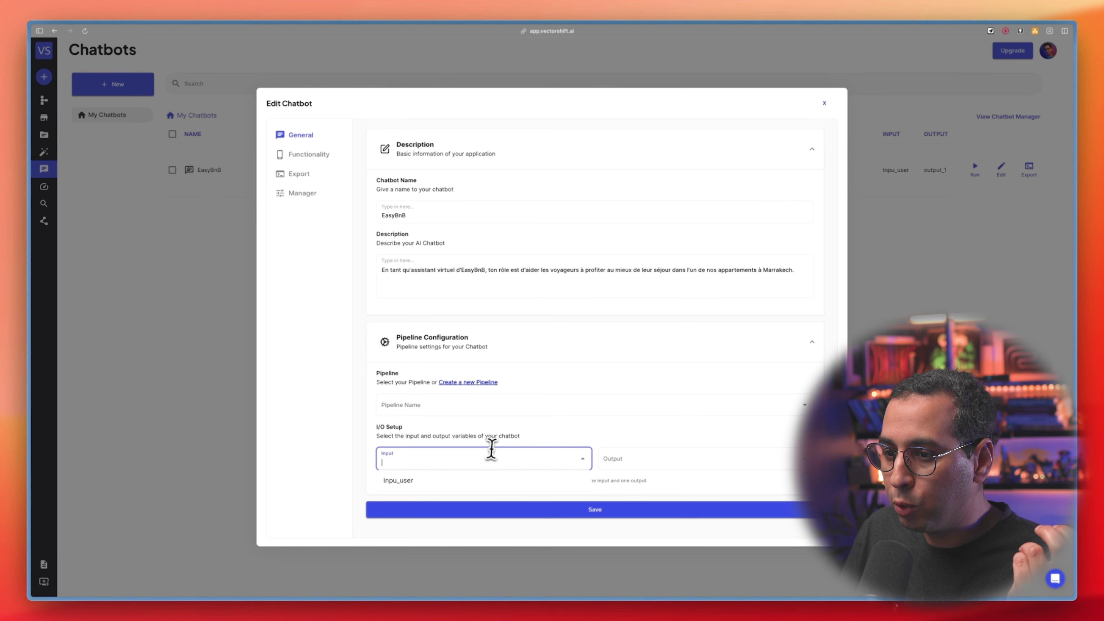
click(465, 482)
click(681, 459)
click(626, 481)
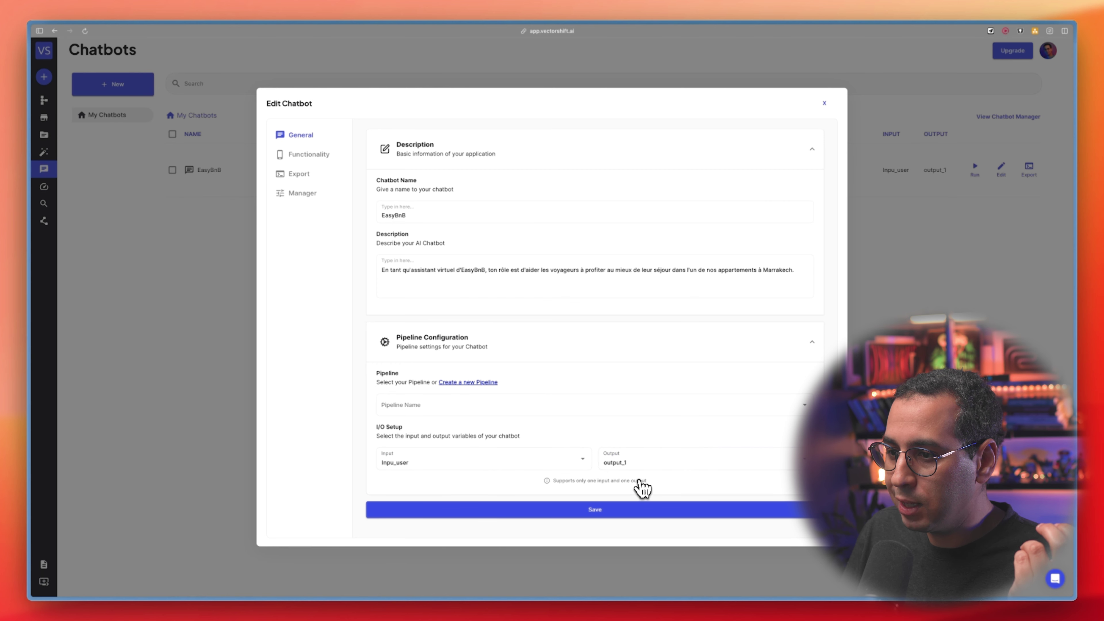
click(492, 410)
click(472, 426)
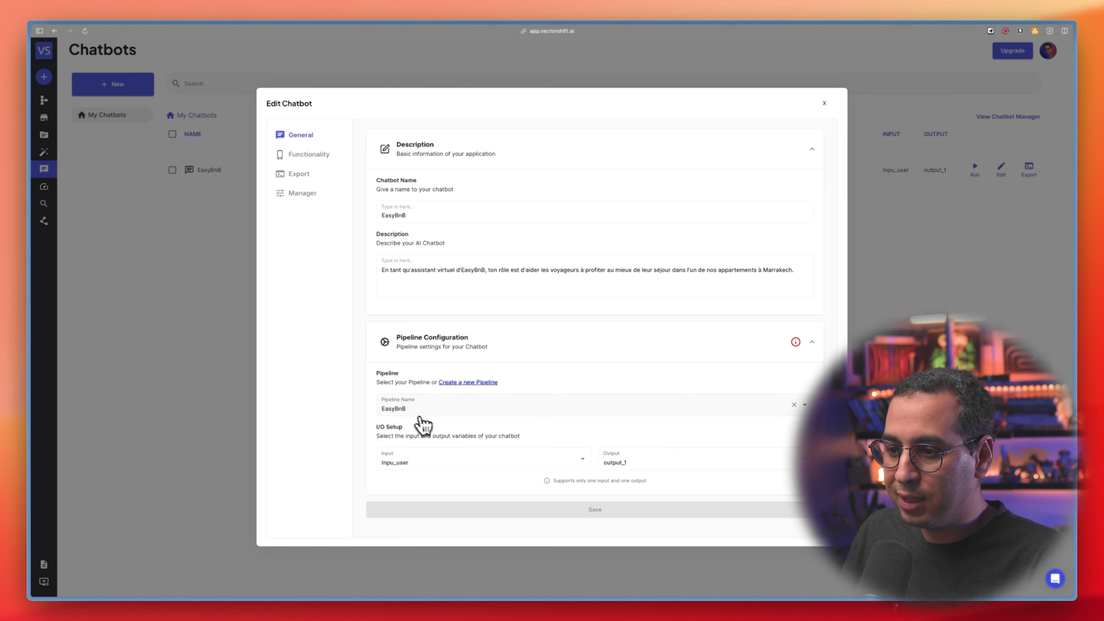
Step: Go through the chatbot's Functionality settings, from the display name, display description, user name and bot name down to the suggested prompts
click(314, 160)
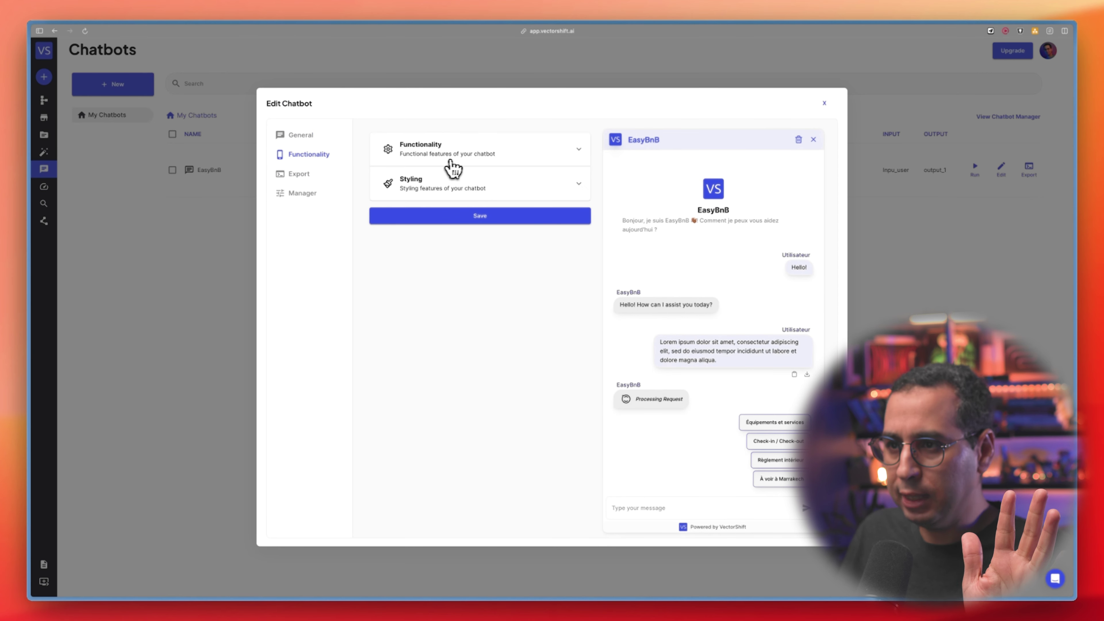
click(445, 166)
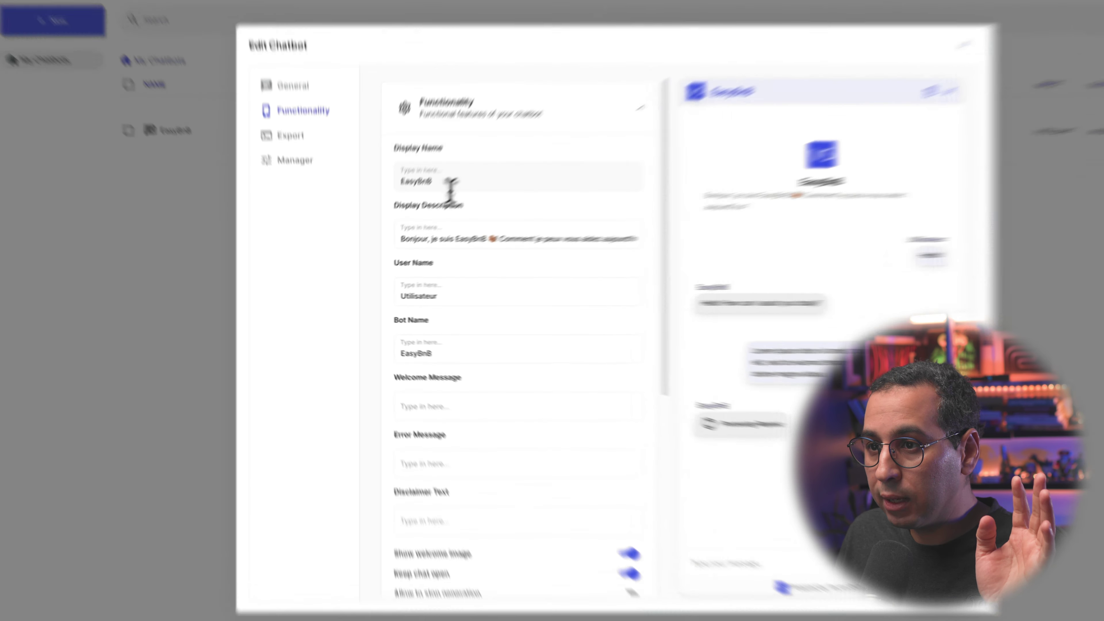
click(428, 208)
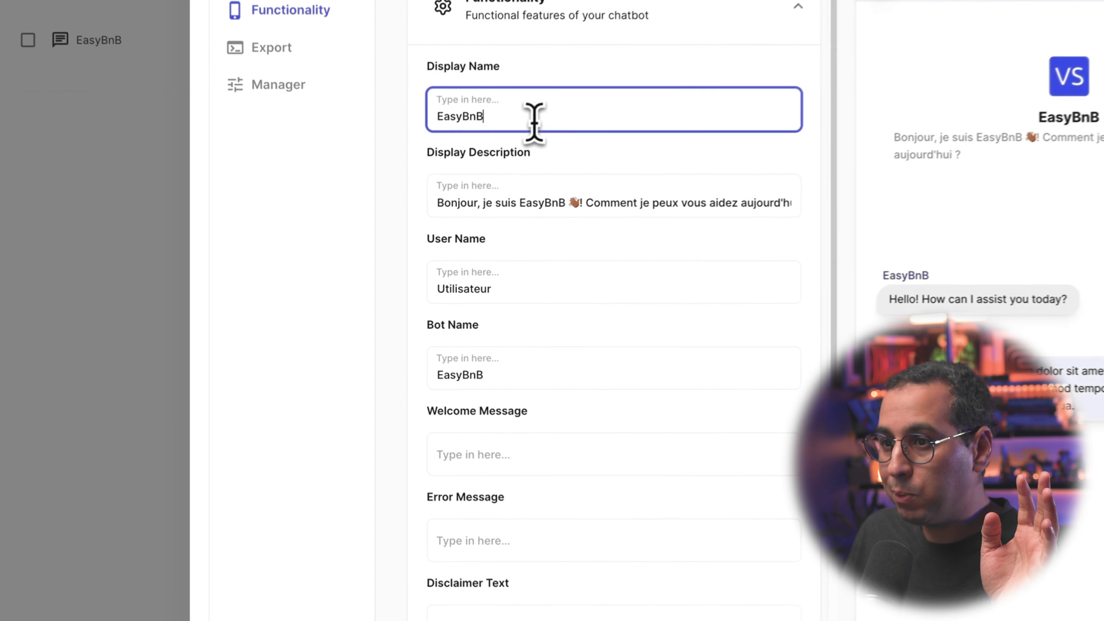
click(506, 203)
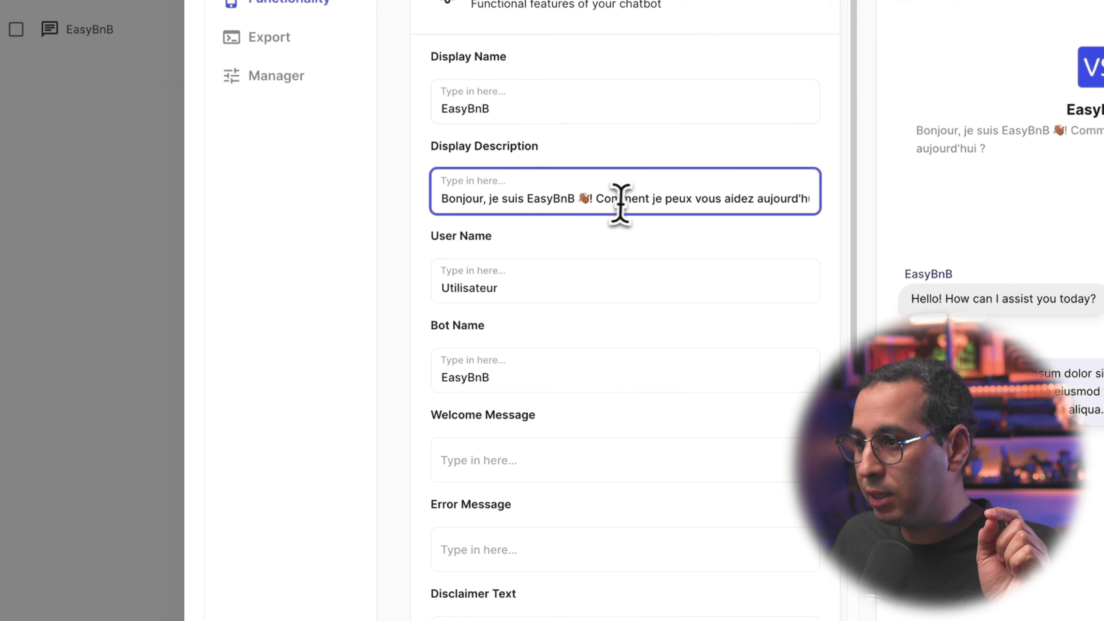
click(541, 286)
click(550, 370)
scroll(559, 418, down, 2)
scroll(555, 435, down, 5)
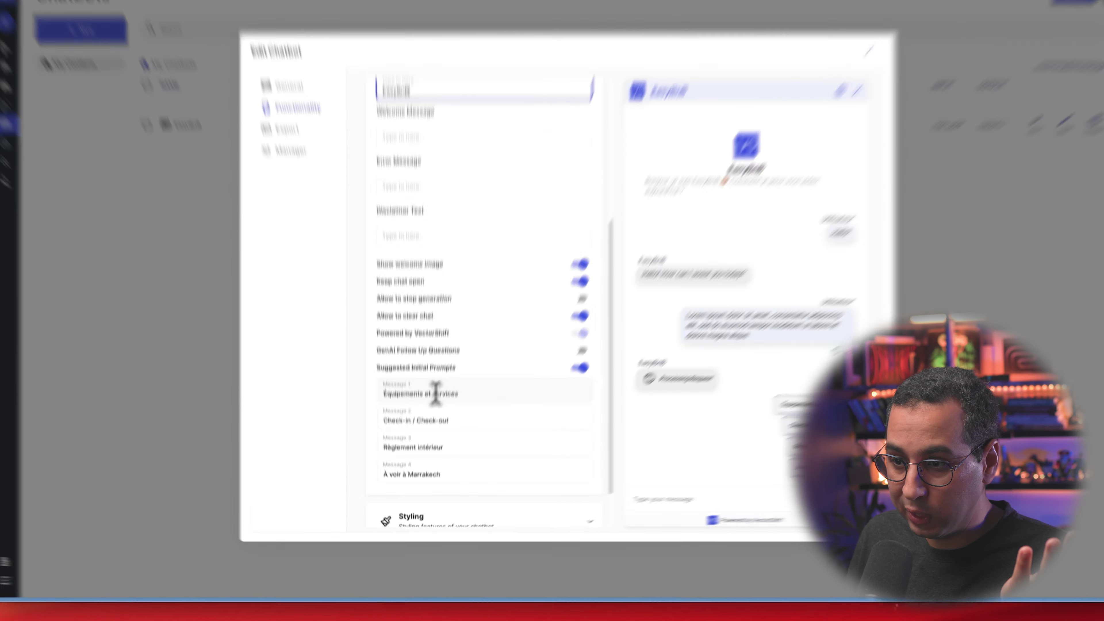
Step: Review the four suggested initial prompts: Équipements et services, Check-in / Check-out, Règlement intérieur and À voir à Marrakech
click(463, 412)
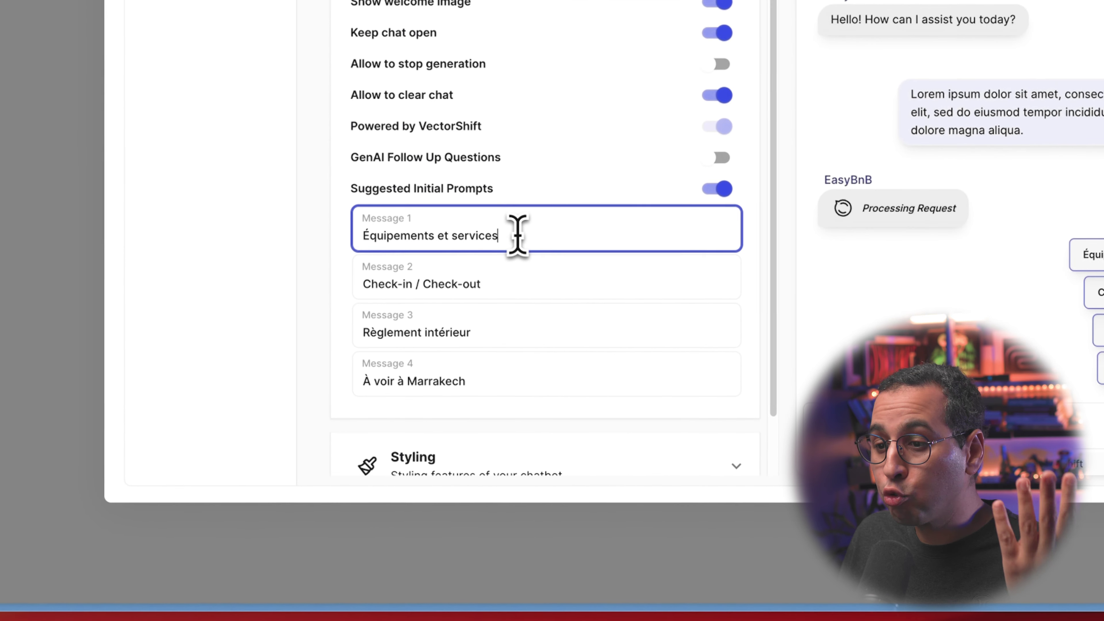
drag(521, 235, 358, 244)
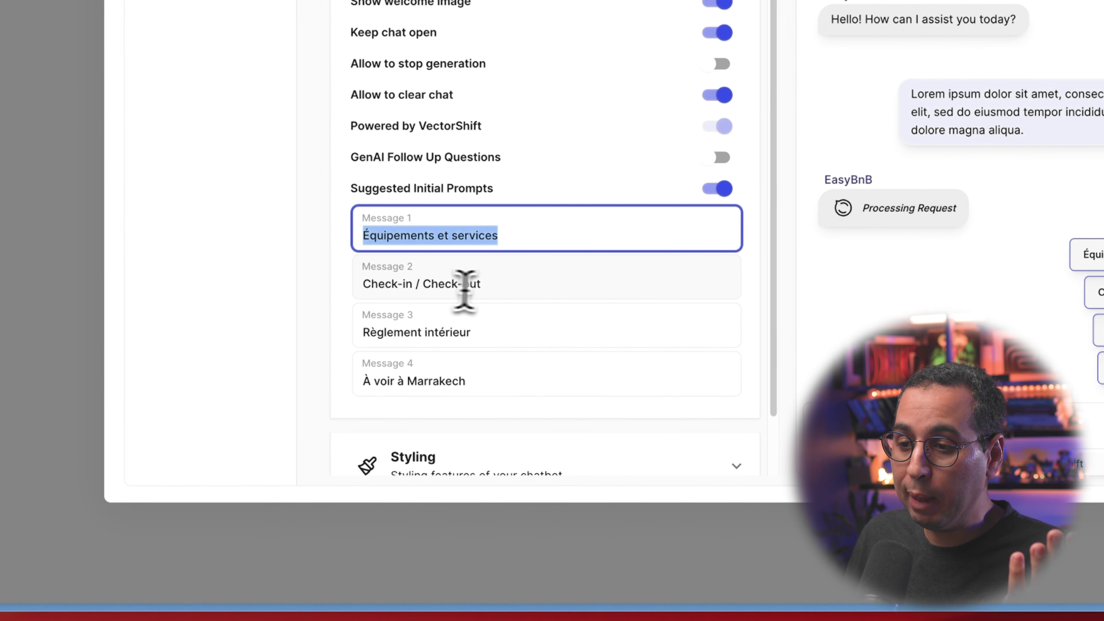
drag(515, 285, 357, 284)
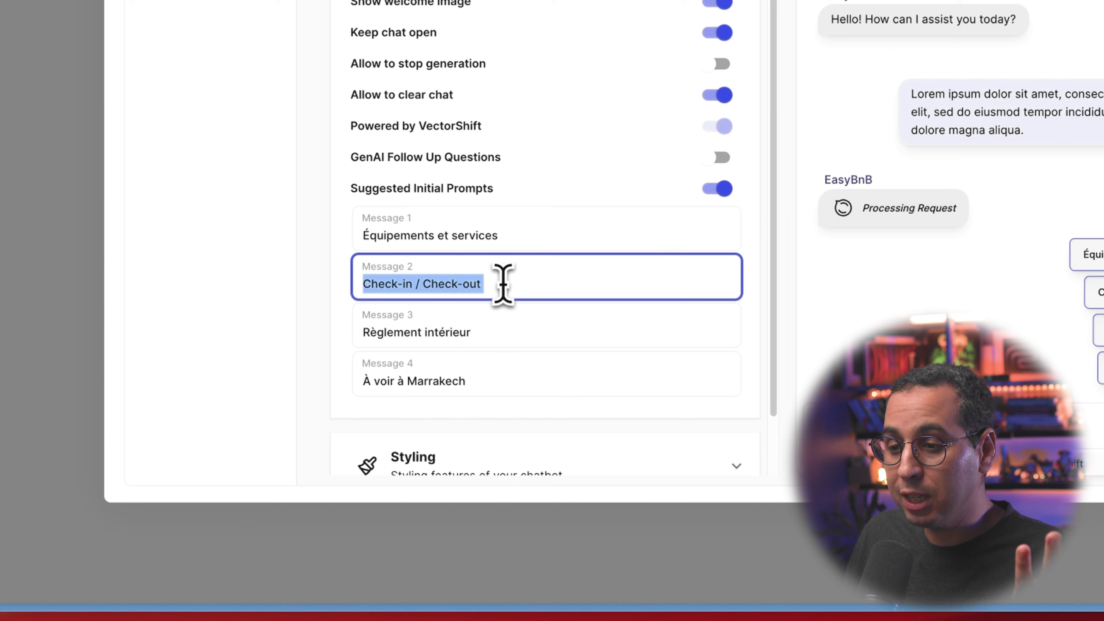
drag(525, 324, 357, 331)
drag(535, 391, 352, 383)
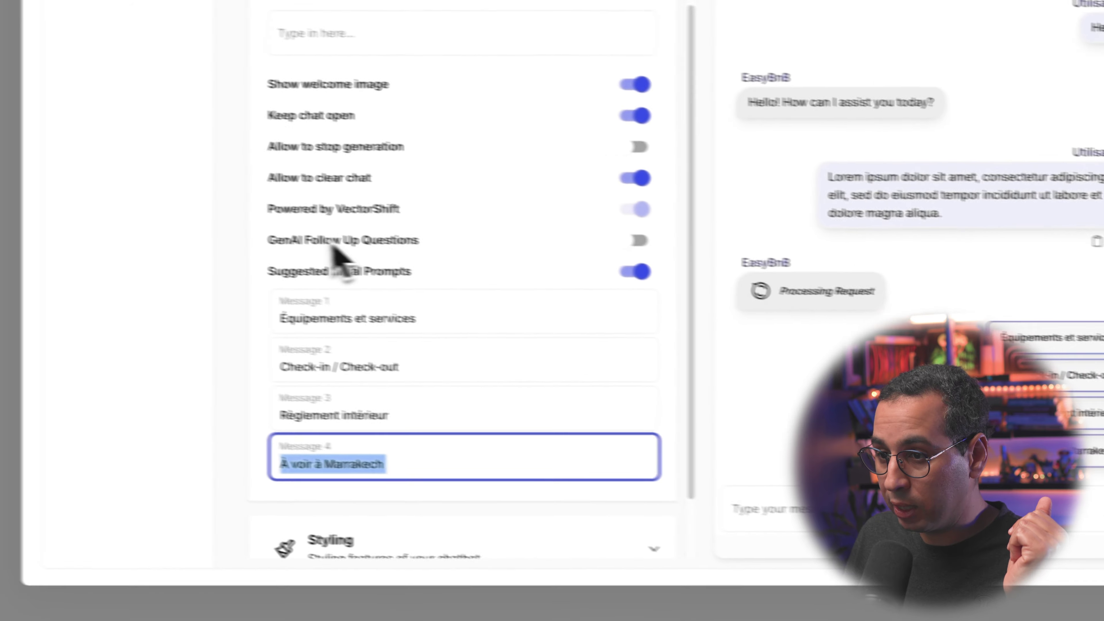
Step: Switch GenAI Follow Up Questions on to view its question count setting, and switch it back off
drag(281, 239, 384, 239)
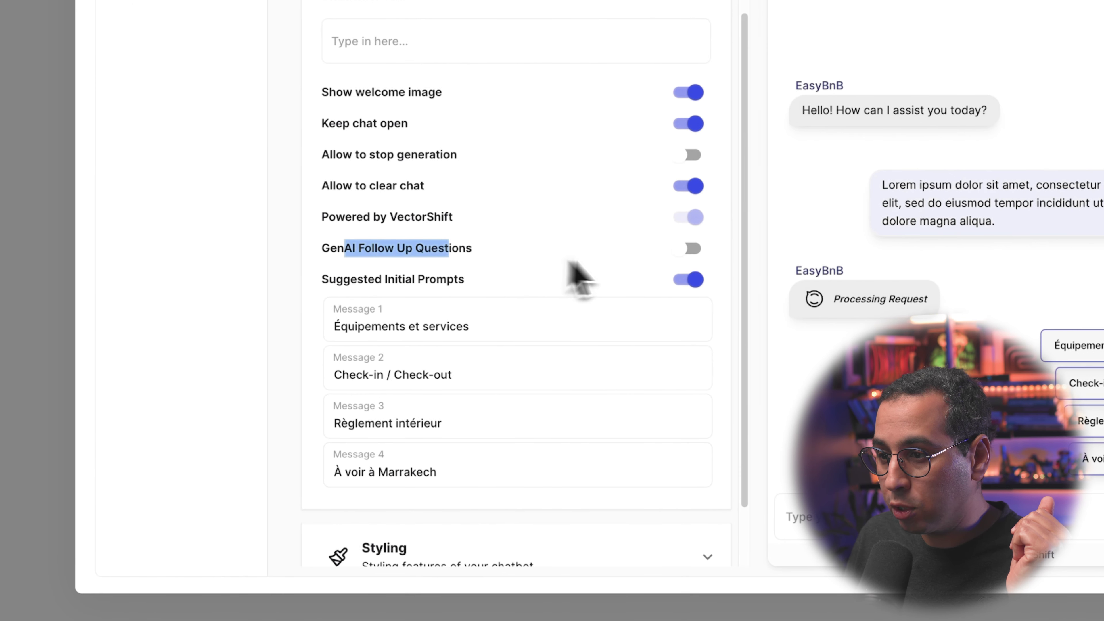
click(690, 248)
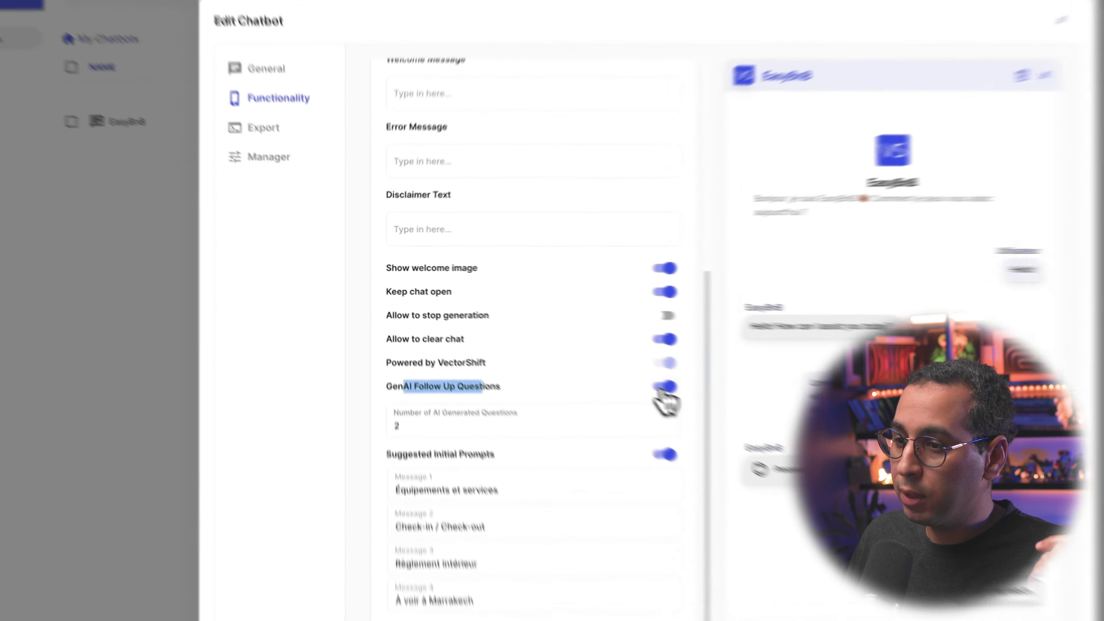
click(563, 345)
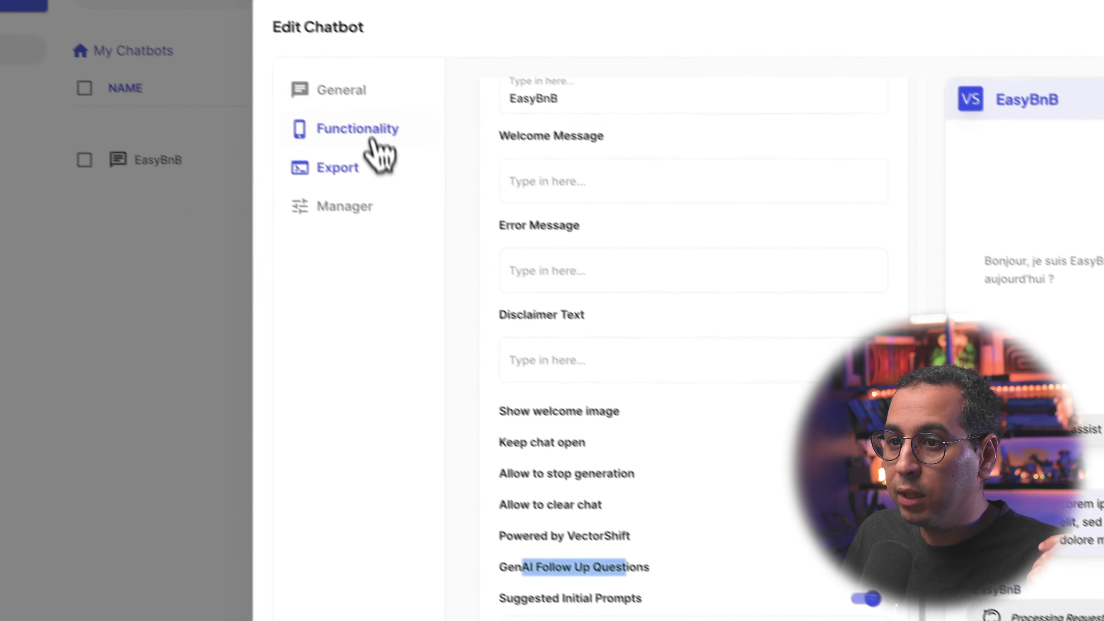
Step: In the chatbot's export settings, inspect the shareable URL and the embed code for websites
click(226, 84)
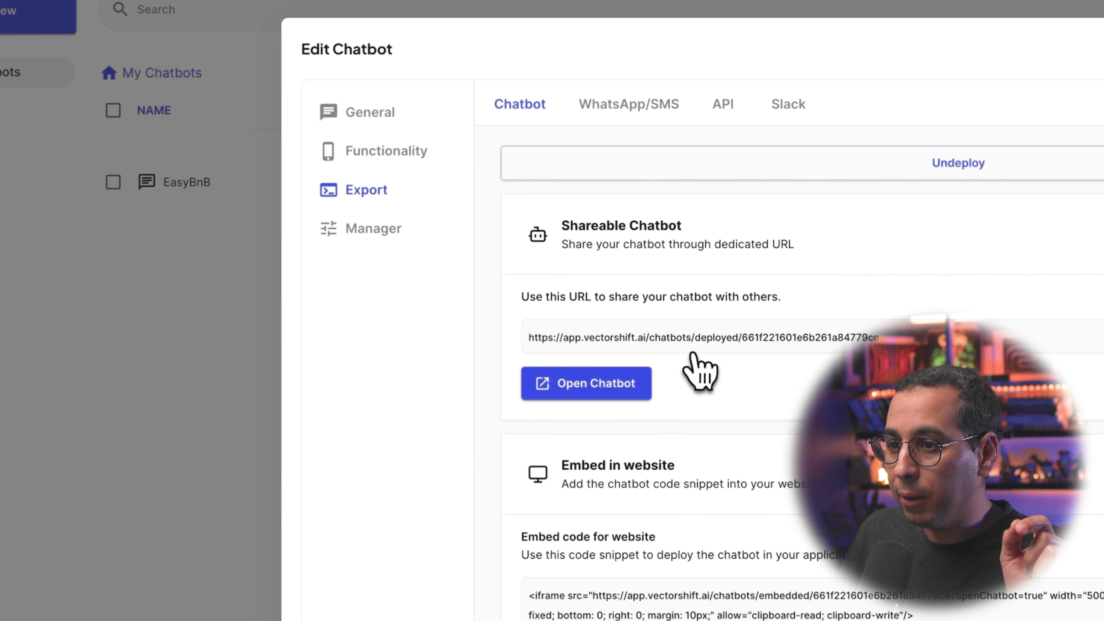
triple_click(686, 339)
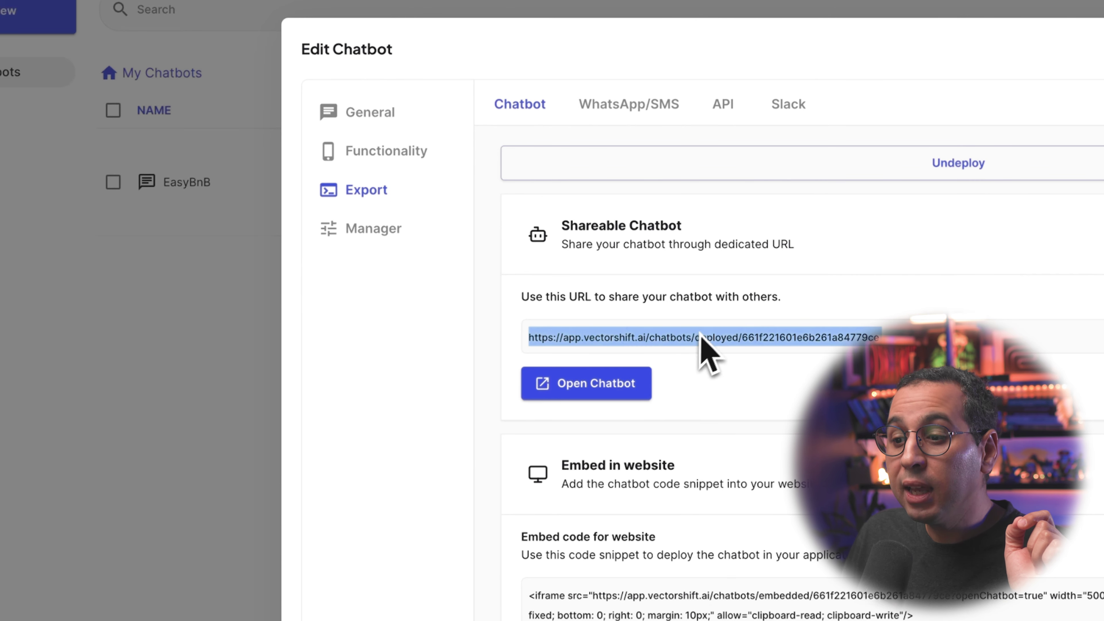
drag(529, 596, 713, 596)
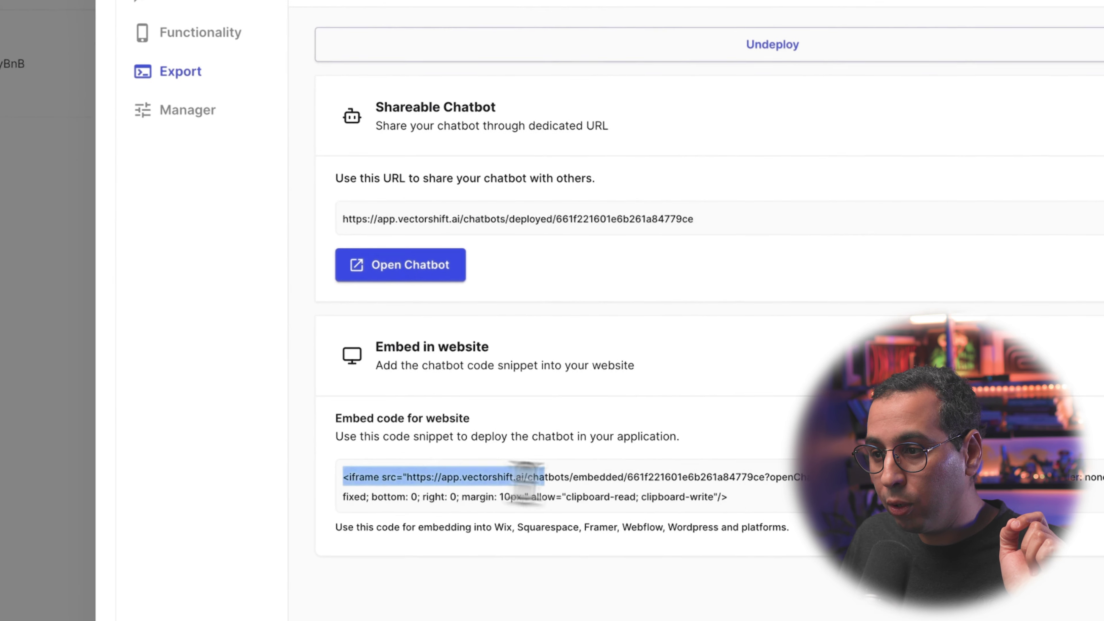
drag(526, 483, 759, 513)
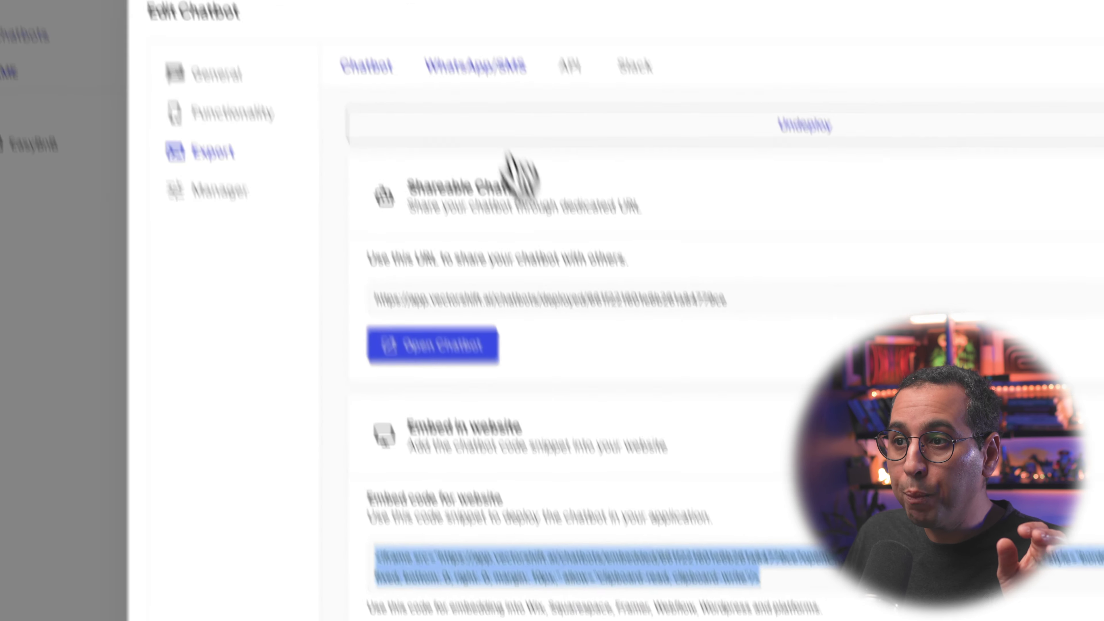
Step: Examine the Twilio configuration for WhatsApp/SMS export, the API code samples and the chatbot's Manager section
click(494, 67)
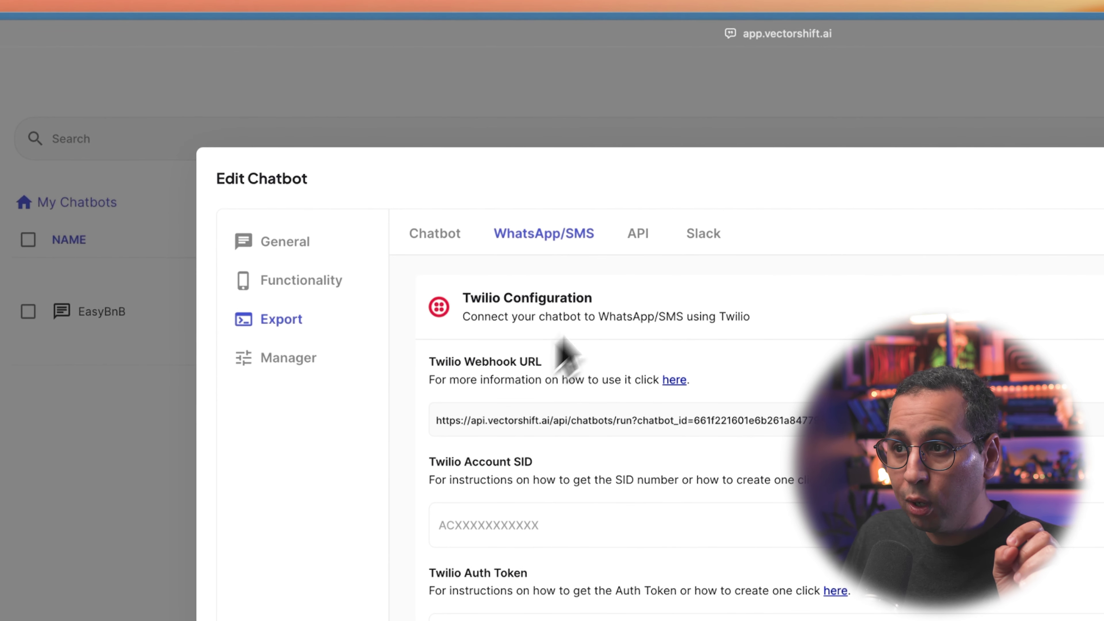
click(637, 237)
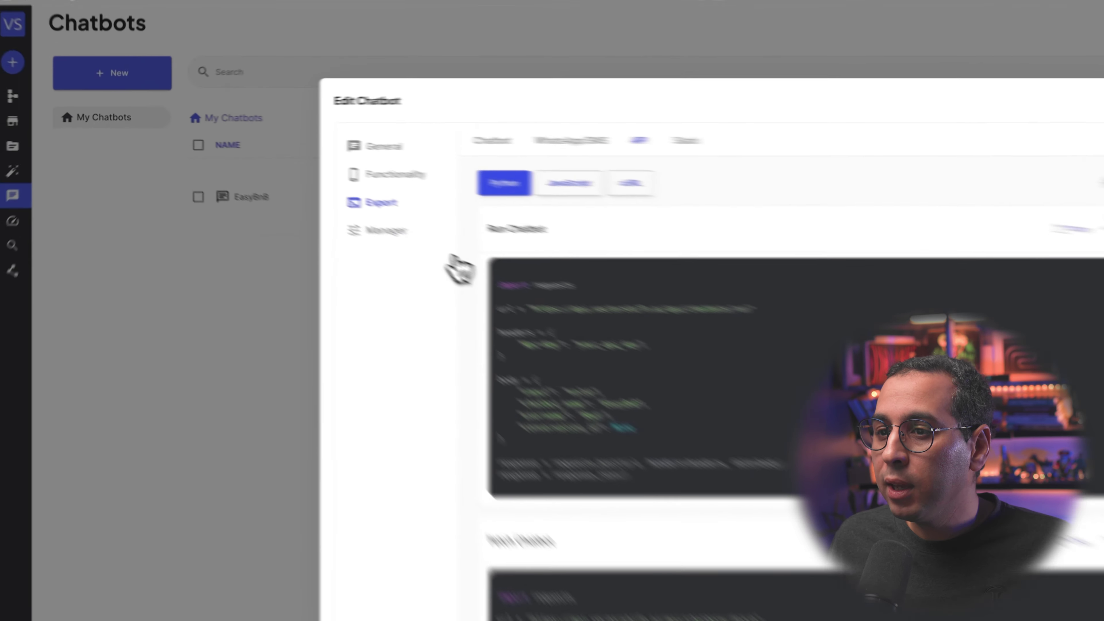
click(307, 194)
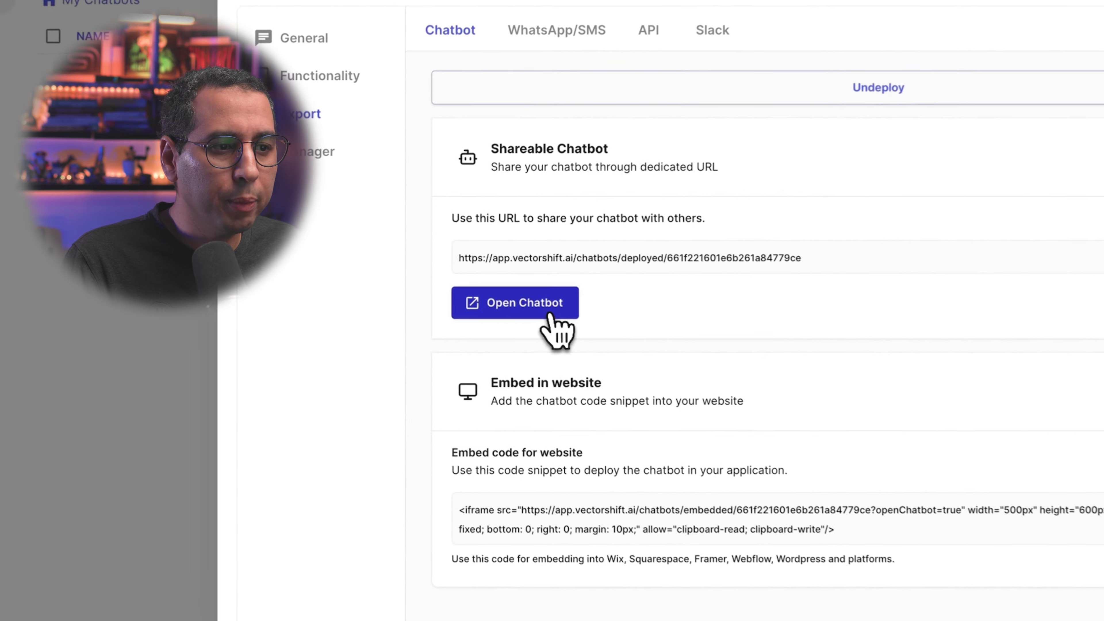
Step: Open the deployed EasyBnB chatbot from its export settings and send the suggested prompt Check-in / Check-out
click(550, 311)
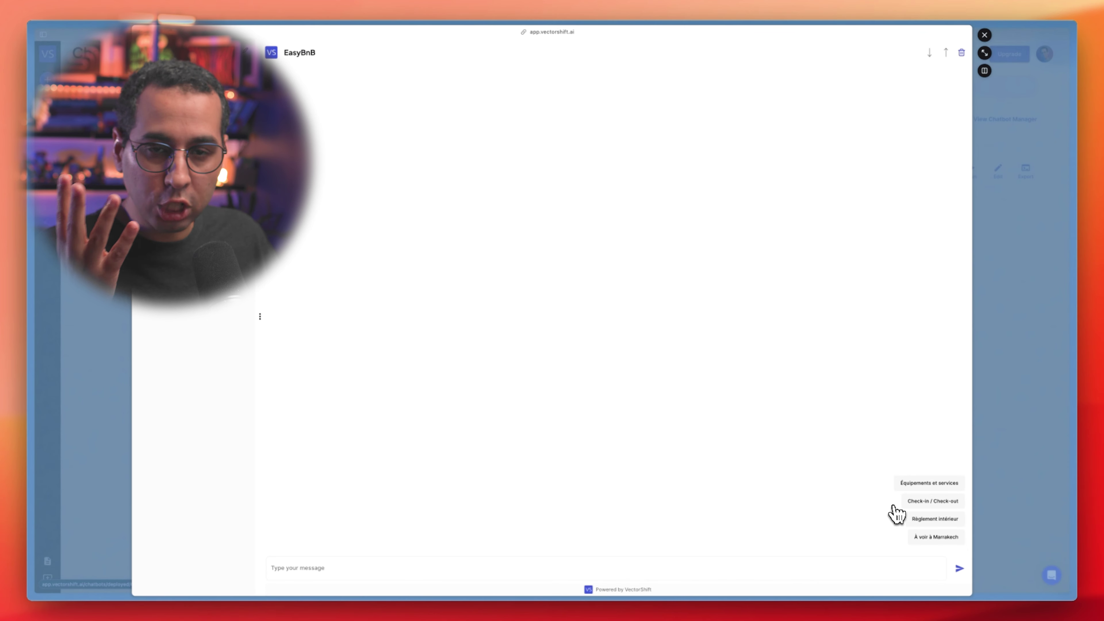
click(921, 505)
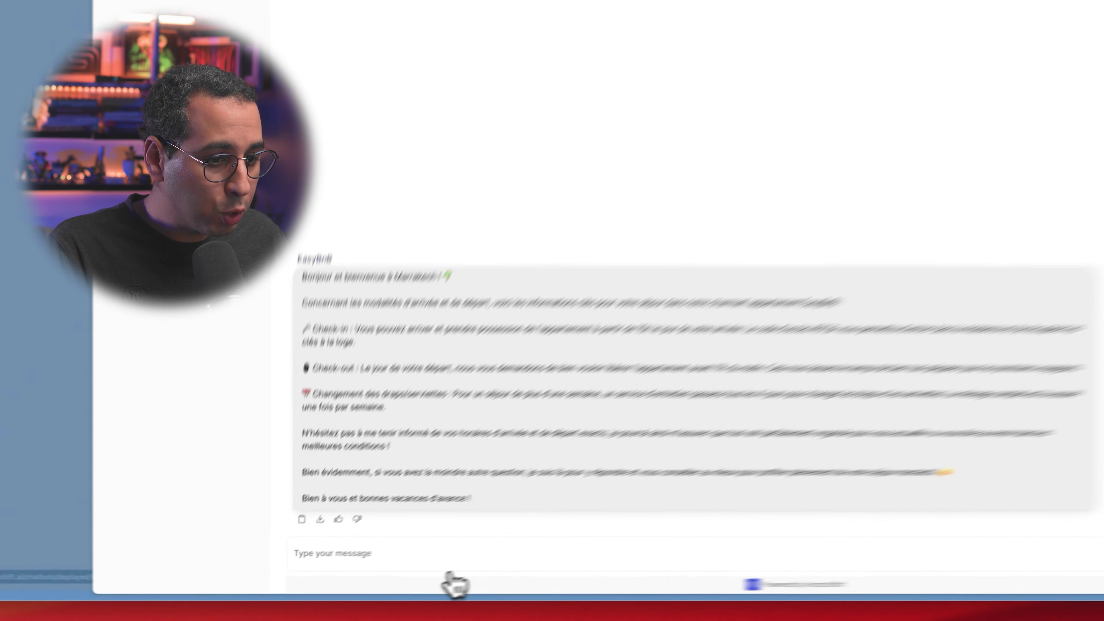
Step: Send the chatbot the message "J'aurais besoin d'un lit bébé"
click(393, 568)
text(J'aurais besoin d)
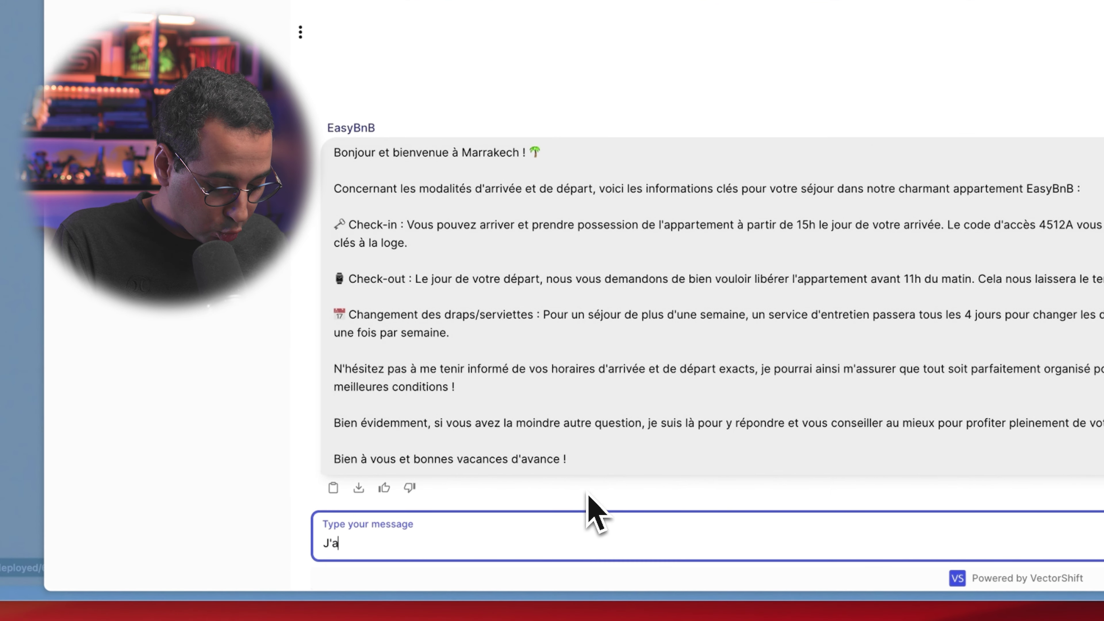
text('un lit bébé)
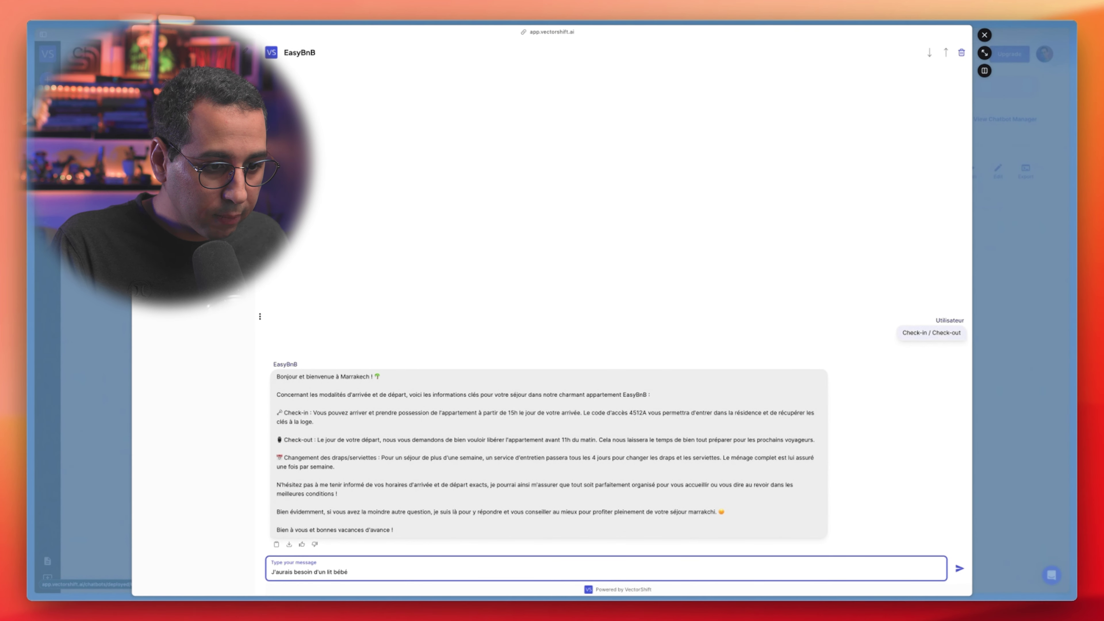
key(Return)
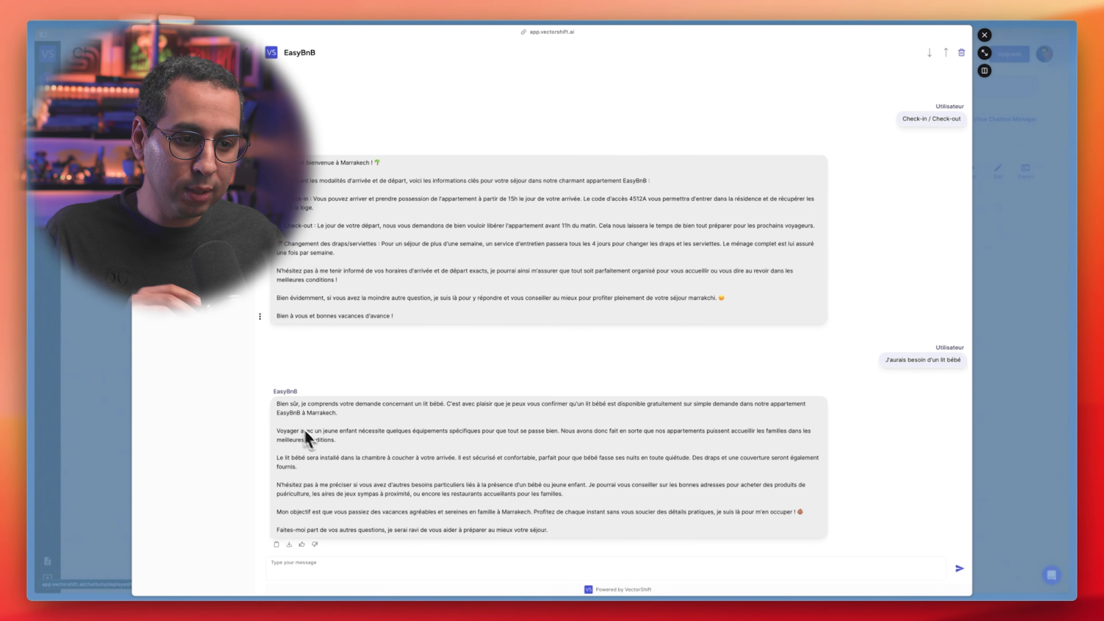
Step: Send the chatbot the message "Je vais venir en voiture, J'aurais besoin d'une place de parking"
click(414, 561)
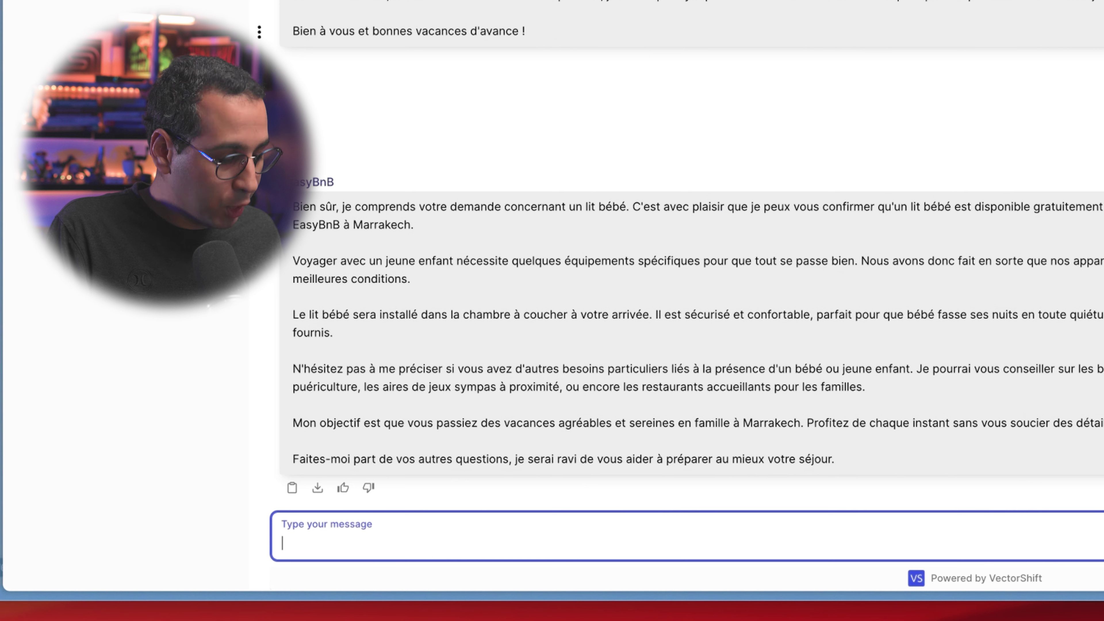
text(Je vais )
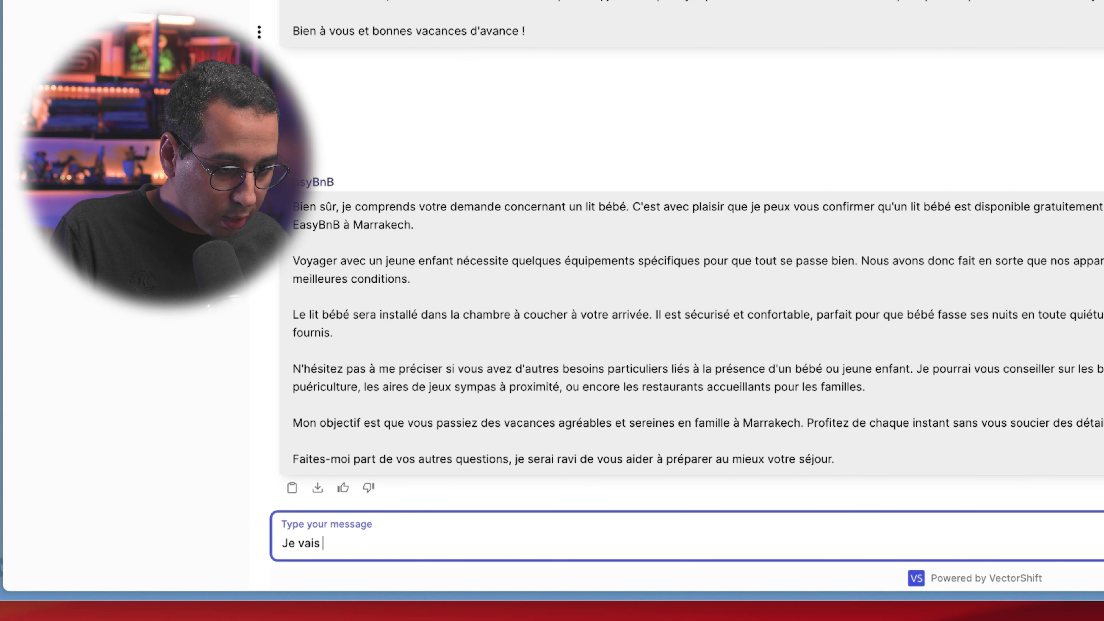
text(venir en voiture, )
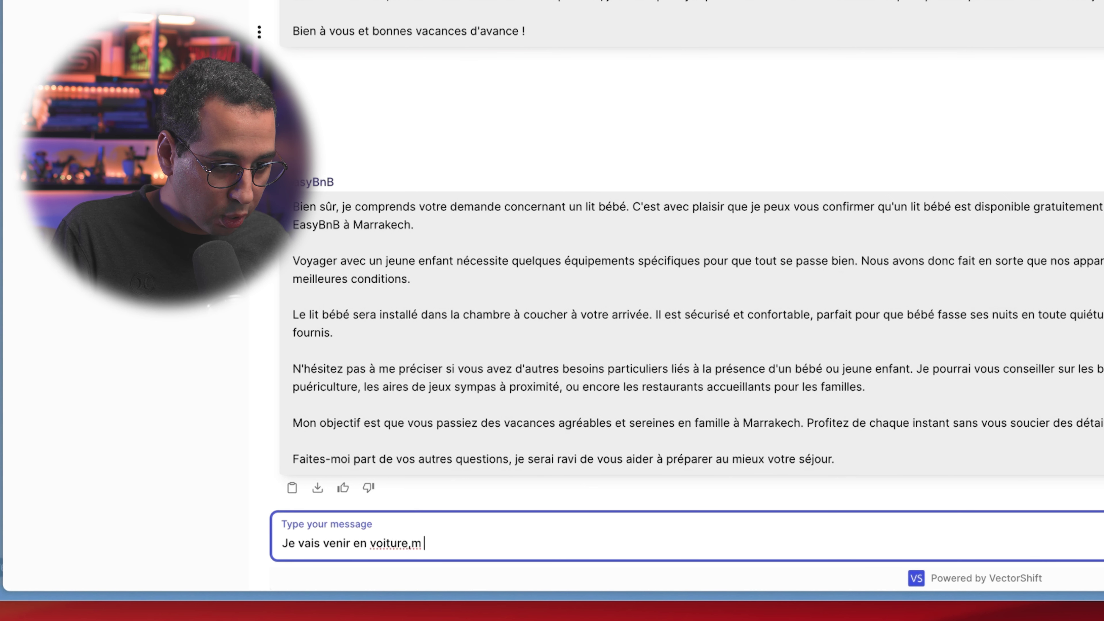
text(J'aurais besoin d'une pl)
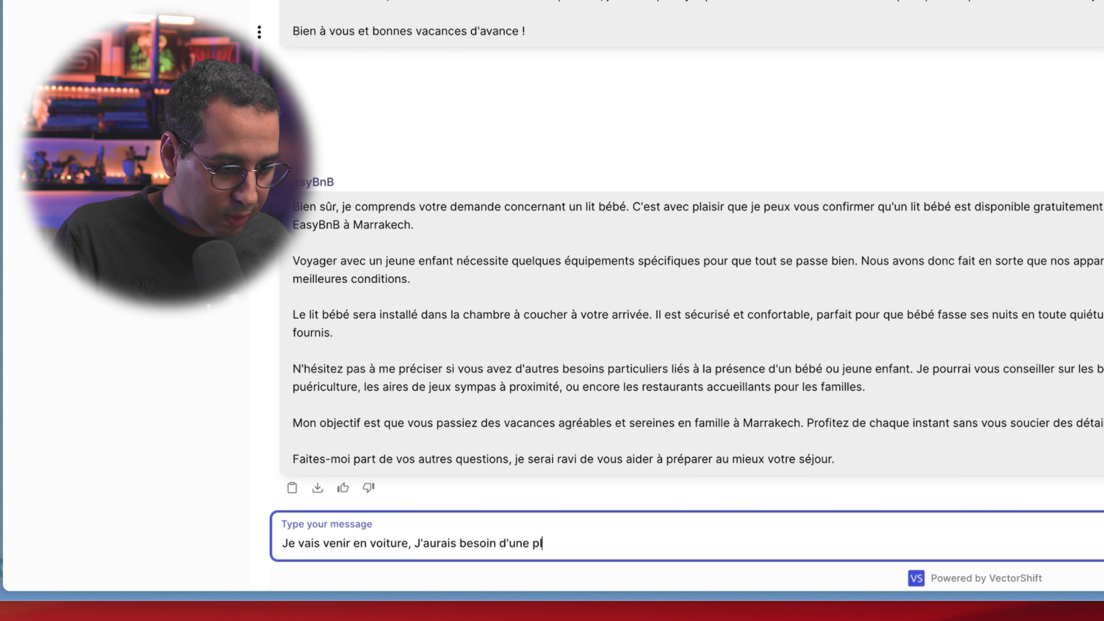
text(ace de parking)
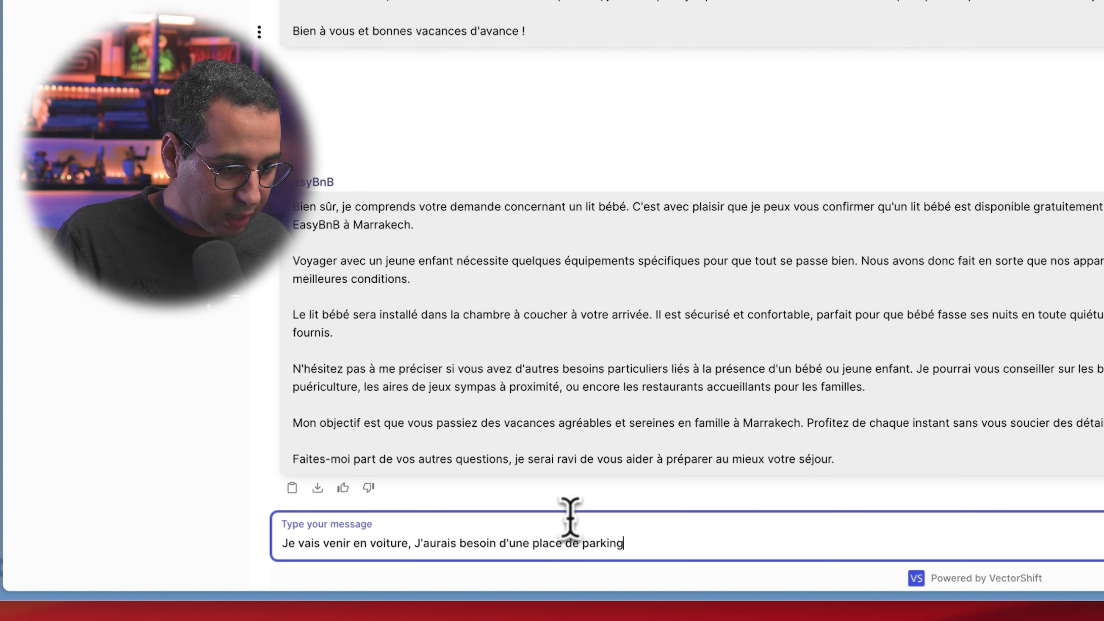
key(Return)
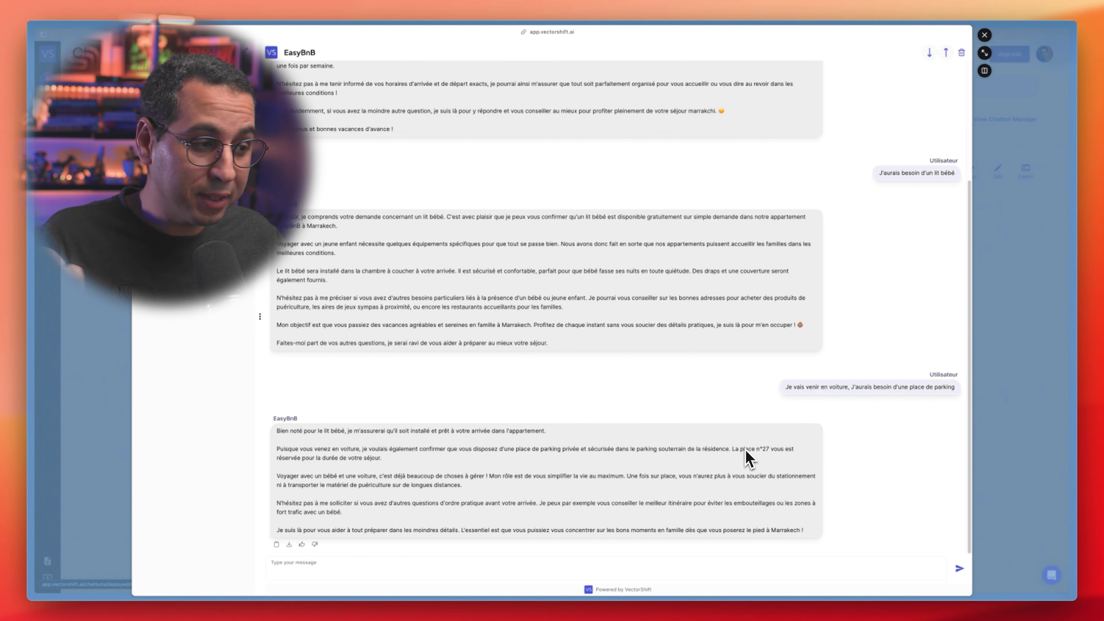
Step: Ask the chatbot "J'aimerais manger des plats marocains à Marrakech, vous avez des conseils ?"
click(344, 565)
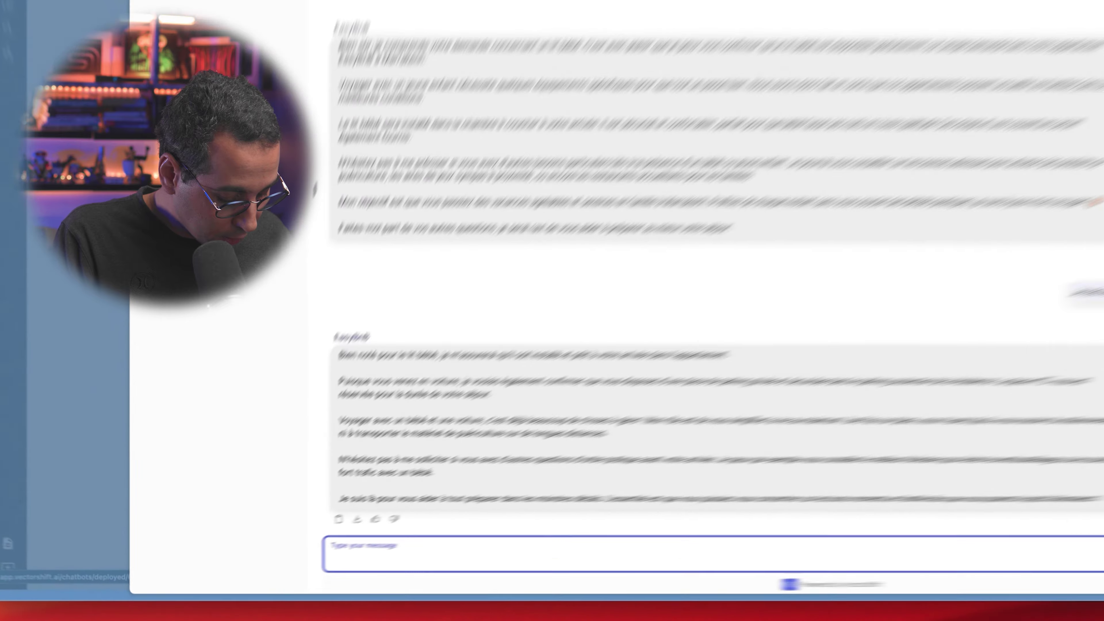
text(J'aimerais)
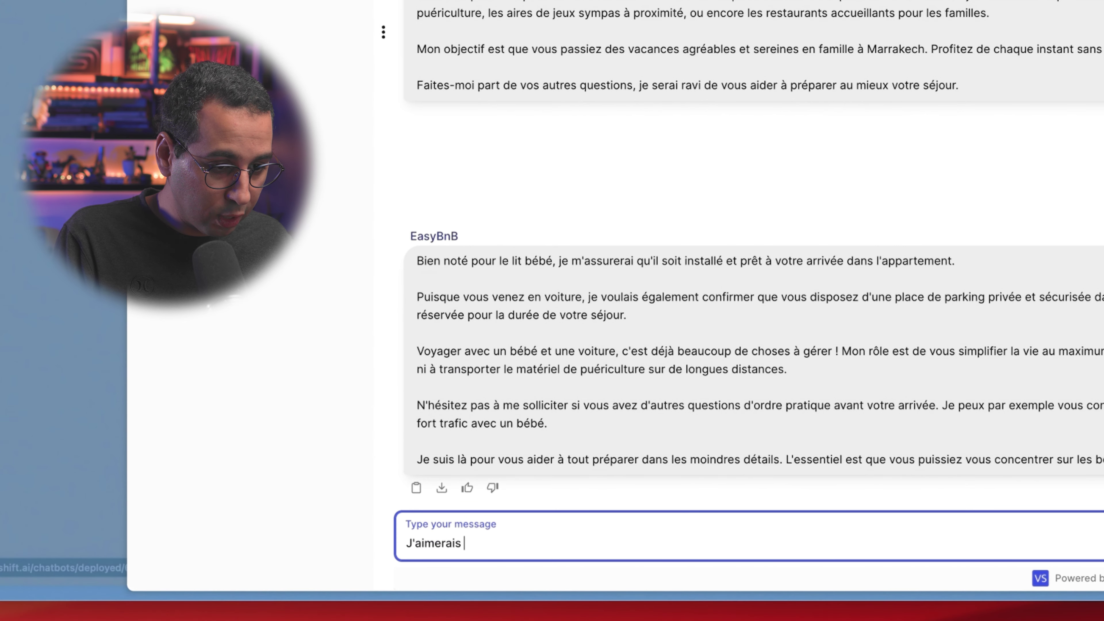
text( manger des plats maroc)
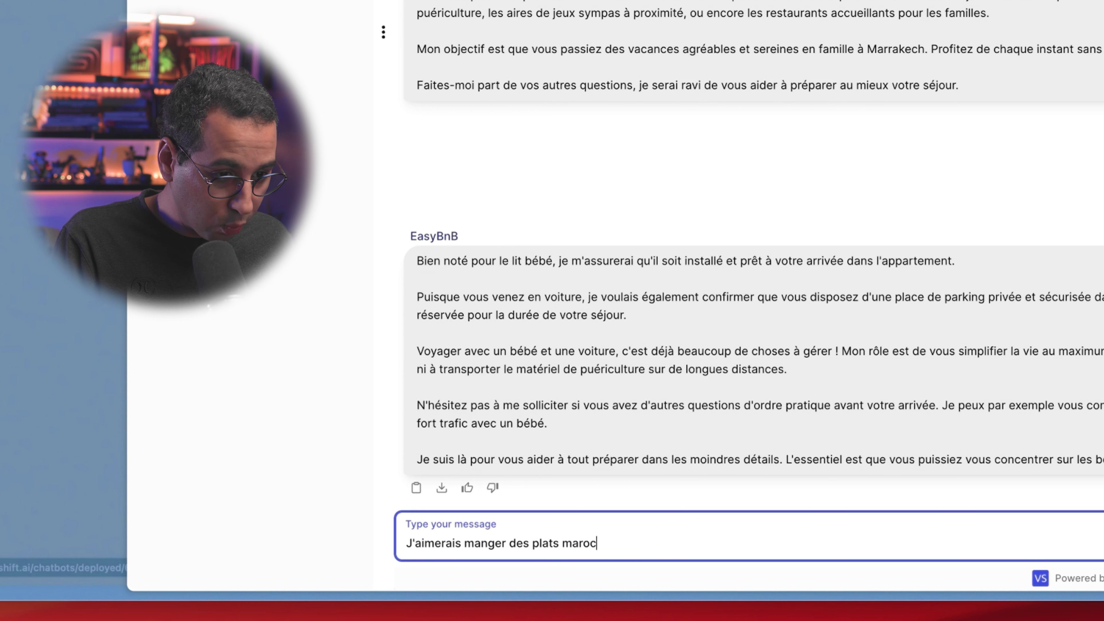
text(ains à Mar)
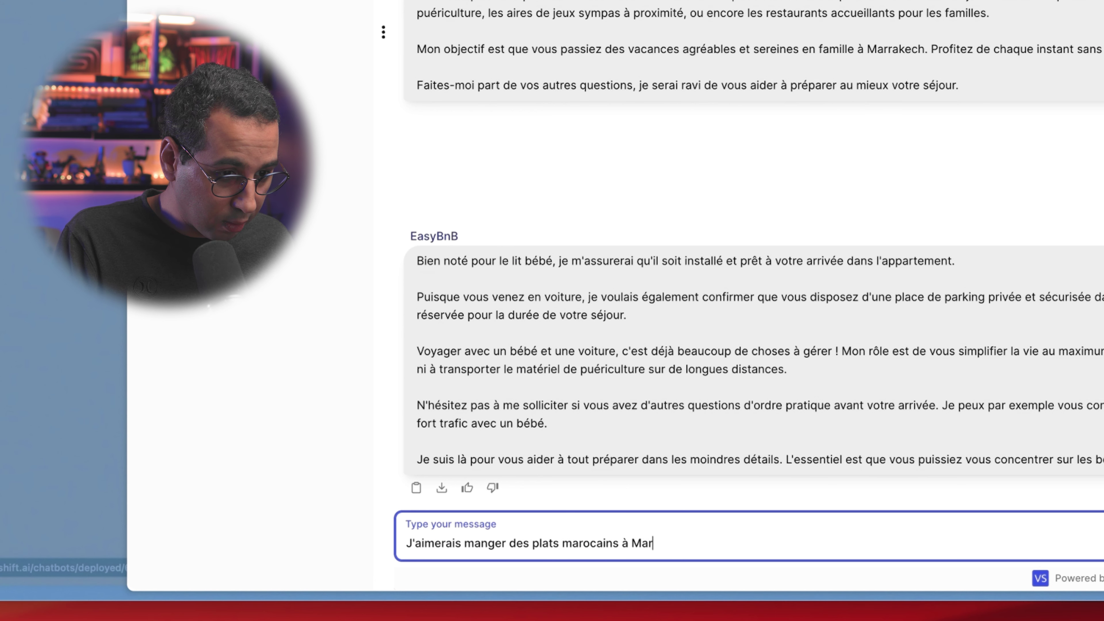
text(rakech, vous avez des conseils)
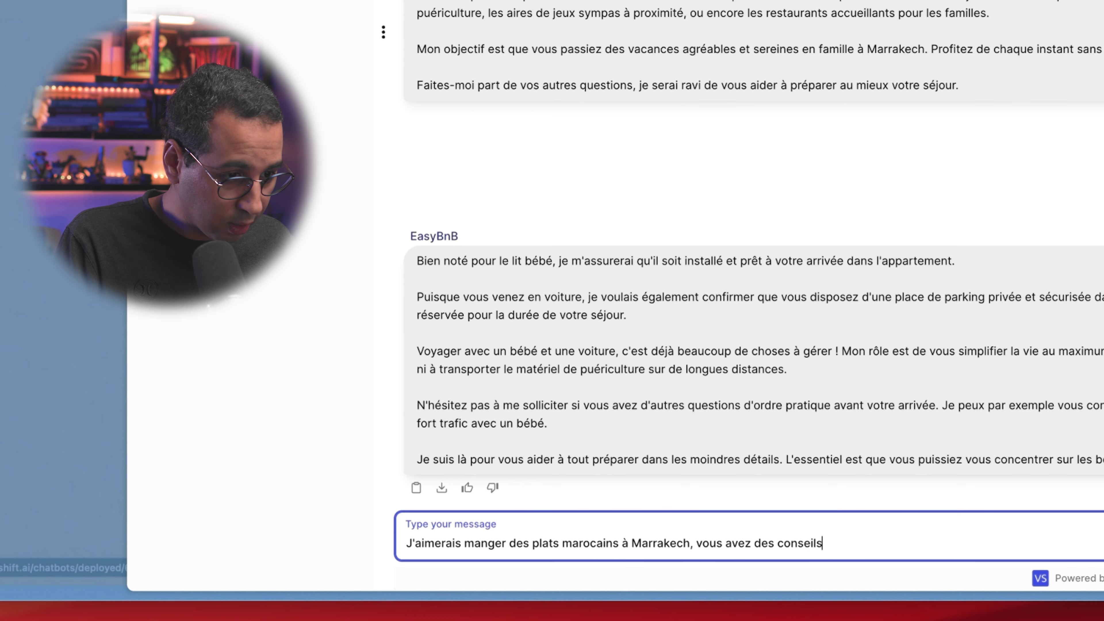
text( ?)
key(Return)
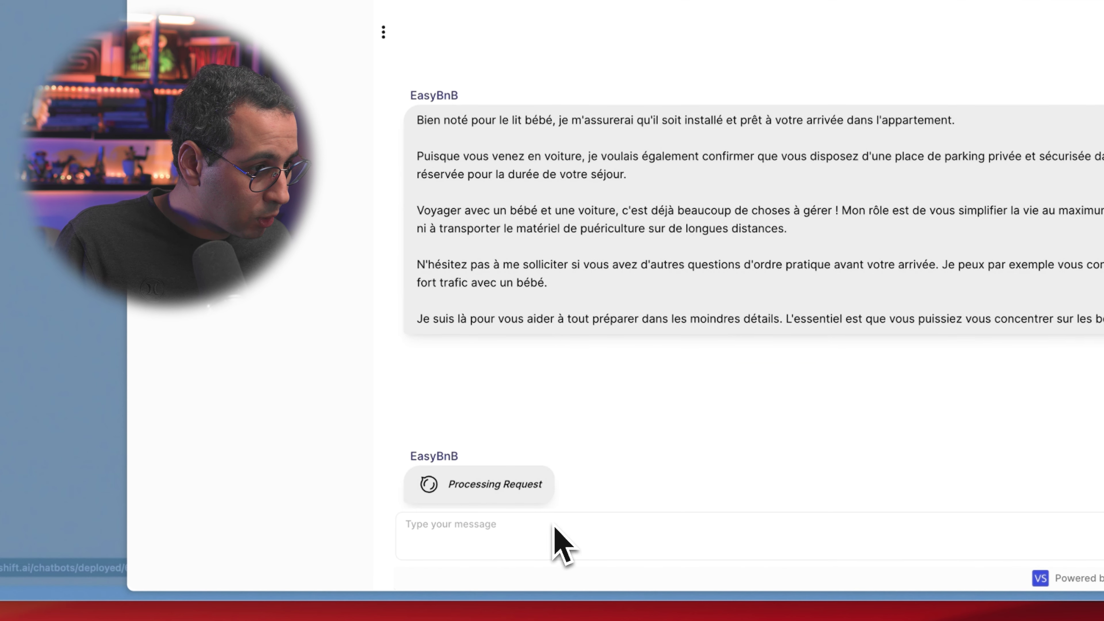